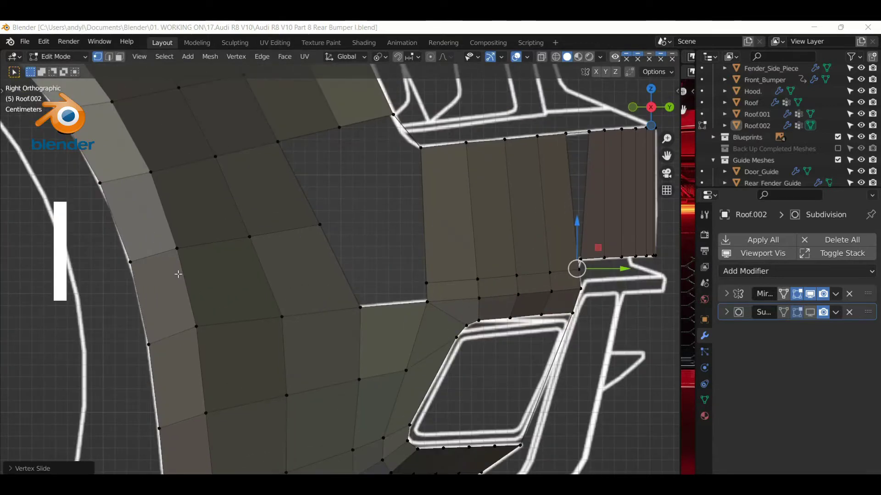
# Edge-slide a horizontal loop on the bumper side into line with the guide
pyautogui.keyDown('alt'); pyautogui.click(206, 325); pyautogui.keyUp('alt')
pyautogui.press('g')
pyautogui.press('g')
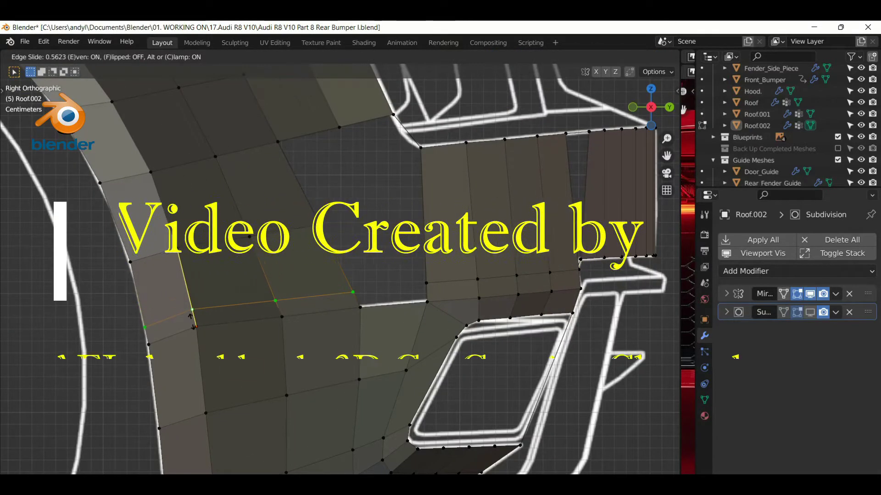
pyautogui.click(193, 321)
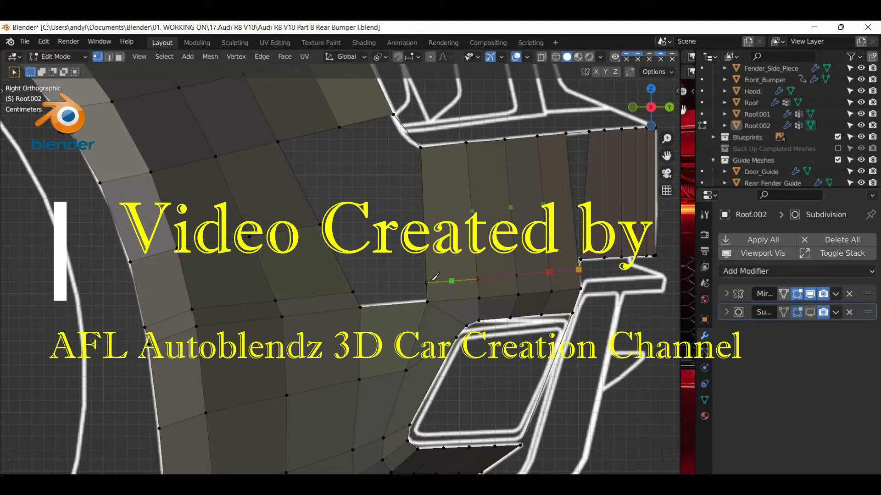
pyautogui.scroll(4, 434, 262)
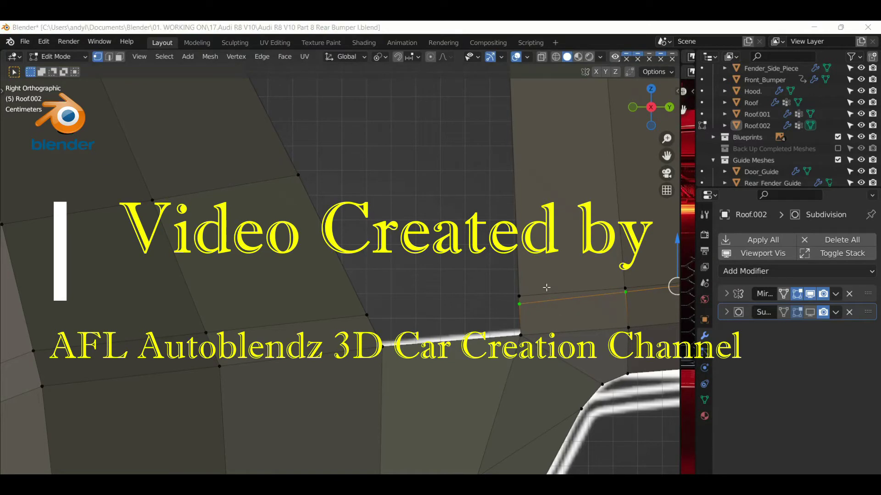
# Dissolve the unneeded edge and vertex-slide the panel-corner vertex into place
pyautogui.press('x')
pyautogui.click(515, 370)
pyautogui.click(424, 334)
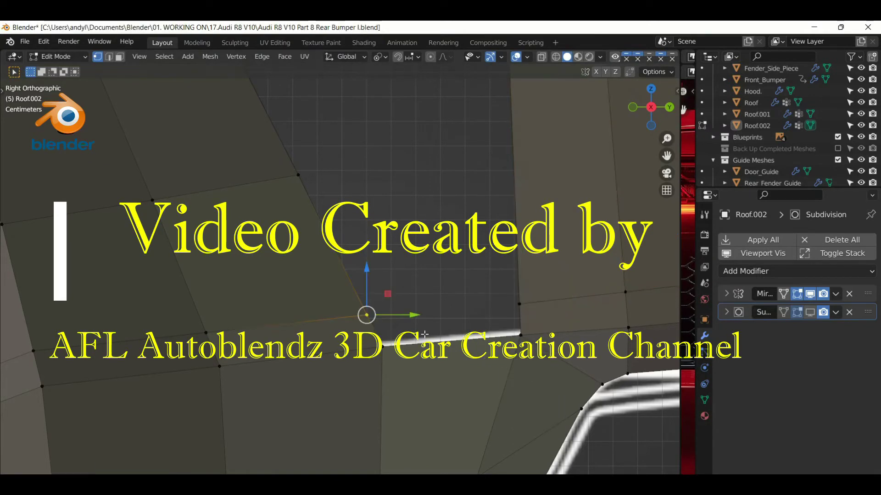
pyautogui.hotkey('shift', 'v')
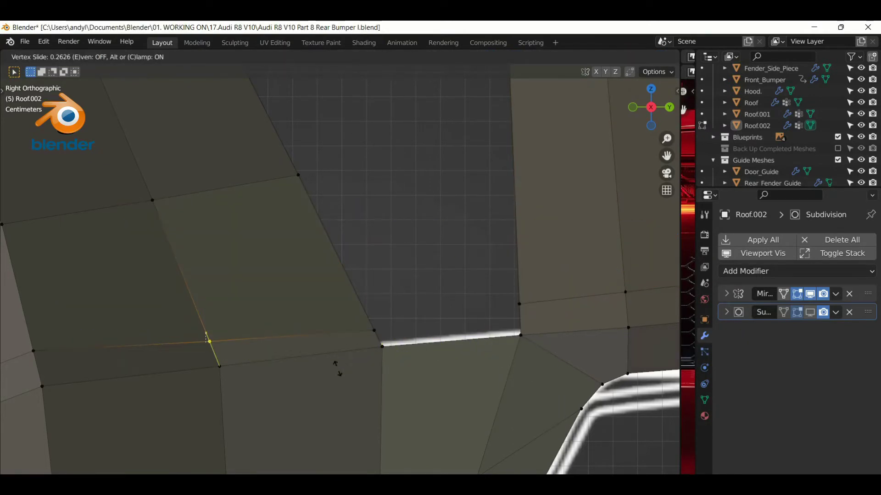
pyautogui.click(337, 402)
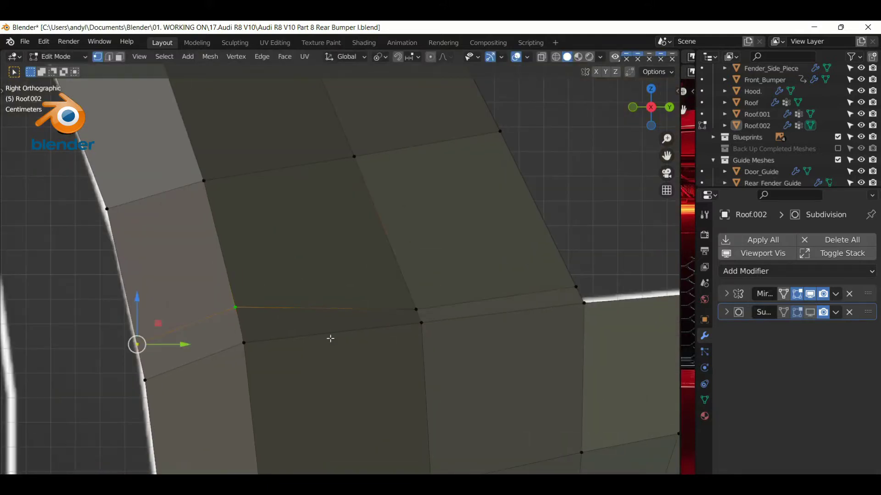
# Edge-slide the selected loop and begin a new loop cut across another panel
pyautogui.press('g')
pyautogui.press('g')
pyautogui.click(329, 399)
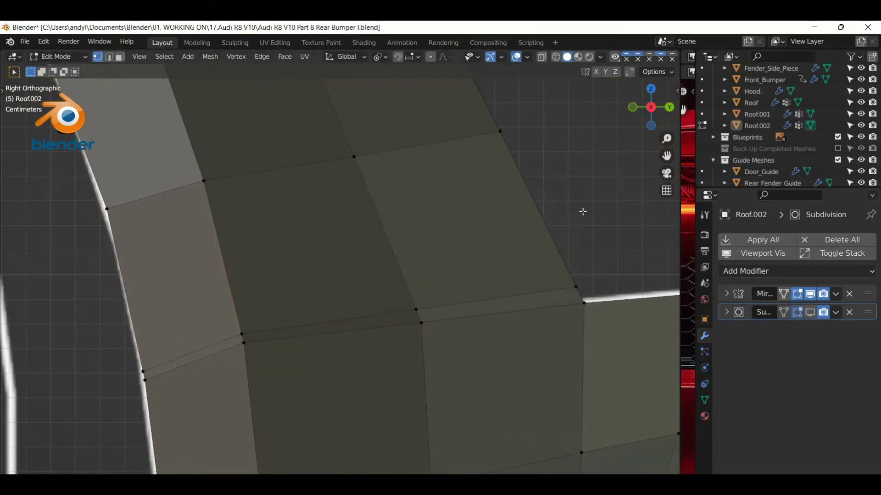
pyautogui.keyDown('shift'); pyautogui.moveTo(582, 211); pyautogui.dragTo(426, 218, button='middle'); pyautogui.keyUp('shift')
pyautogui.keyDown('alt'); pyautogui.click(491, 280); pyautogui.keyUp('alt')
pyautogui.moveTo(491, 281)
pyautogui.mouseDown(button='middle')
pyautogui.moveTo(432, 344)
pyautogui.moveTo(315, 261)
pyautogui.mouseUp(button='middle')
pyautogui.hotkey('ctrl', 'r')
pyautogui.click(318, 262)
# Place the new loop across the panel and slide it slightly down in back view
pyautogui.click(471, 245)
pyautogui.press('ctrl+KP_1')
pyautogui.scroll(1, 521, 340)
pyautogui.scroll(2, 505, 192)
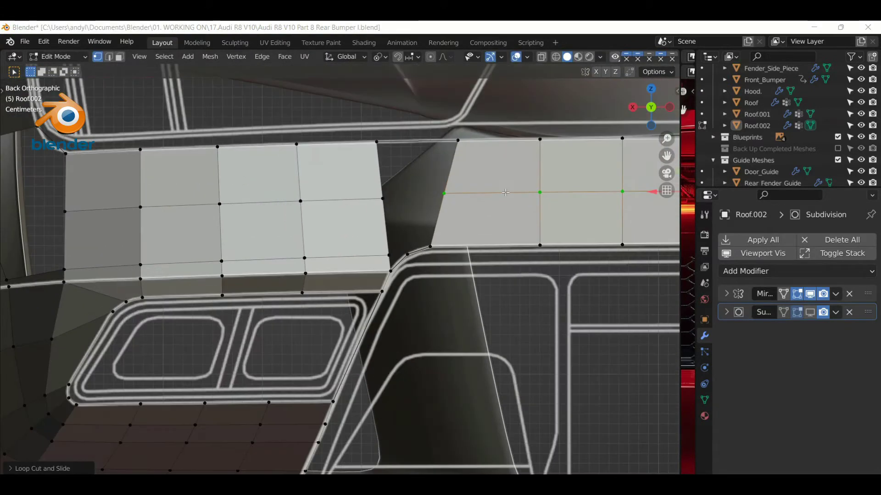
pyautogui.press('g')
pyautogui.press('g')
pyautogui.click(398, 147)
# Select a panel vertex and a path of edges along the row
pyautogui.click(458, 141)
pyautogui.scroll(-4, 366, 222)
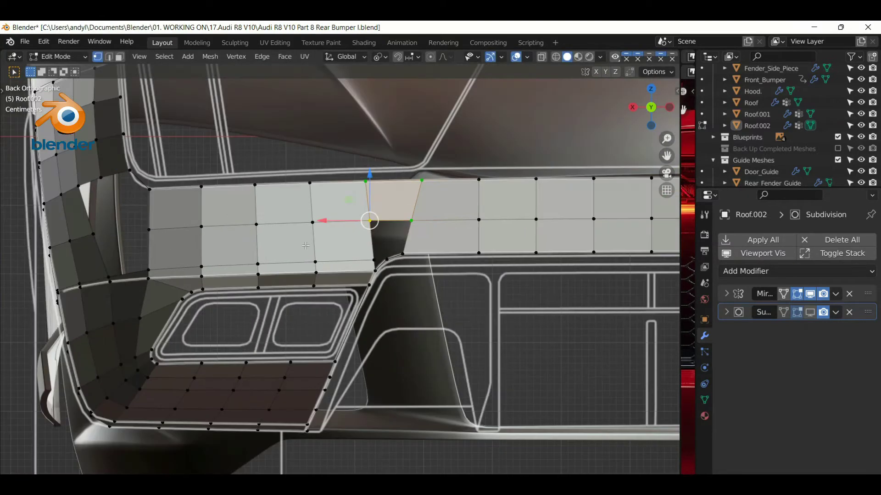
pyautogui.scroll(5, 351, 253)
pyautogui.scroll(-1, 339, 275)
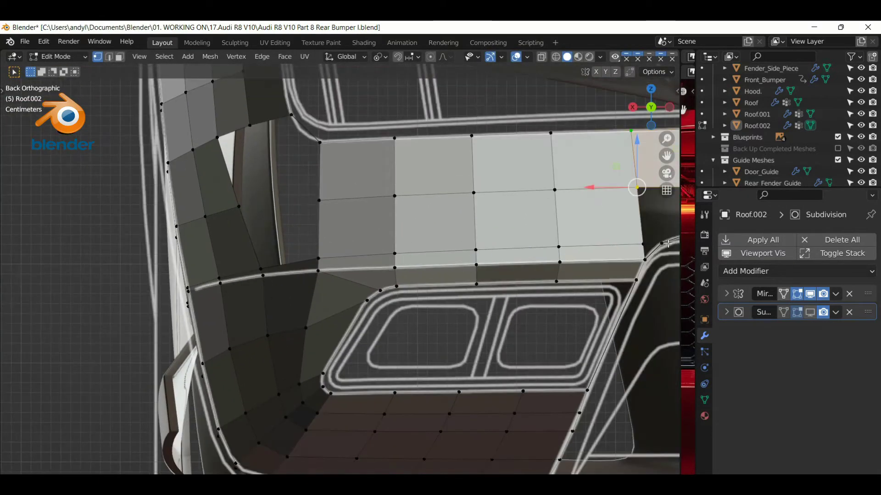
pyautogui.keyDown('ctrl'); pyautogui.click(225, 276); pyautogui.keyUp('ctrl')
pyautogui.click(379, 56)
pyautogui.scroll(-1, 347, 279)
# In wireframe right view, extend the edge path and flatten the rows along Y
pyautogui.press('z')
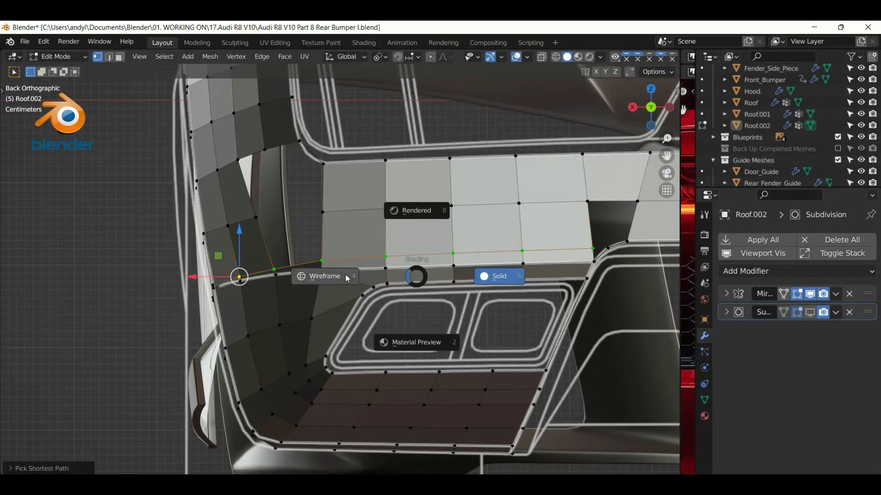
pyautogui.click(347, 278)
pyautogui.press('KP_3')
pyautogui.scroll(2, 404, 268)
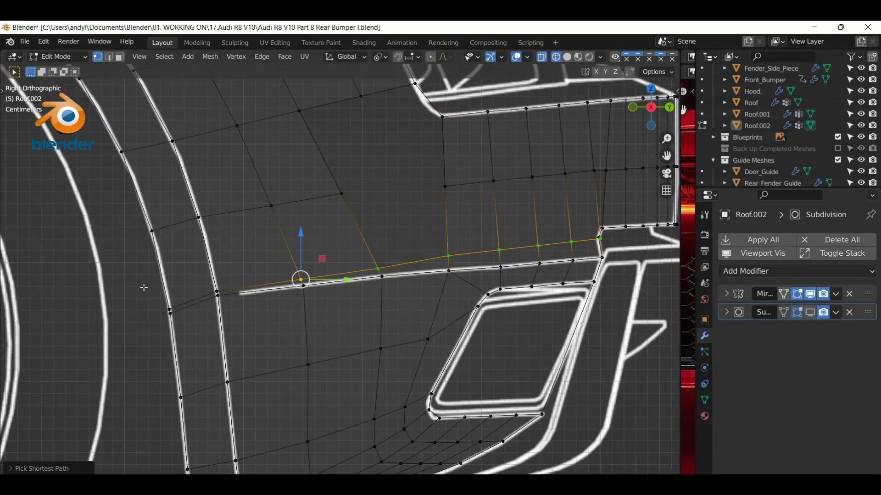
pyautogui.keyDown('ctrl'); pyautogui.click(223, 290); pyautogui.keyUp('ctrl')
pyautogui.scroll(3, 383, 276)
pyautogui.scroll(4, 383, 276)
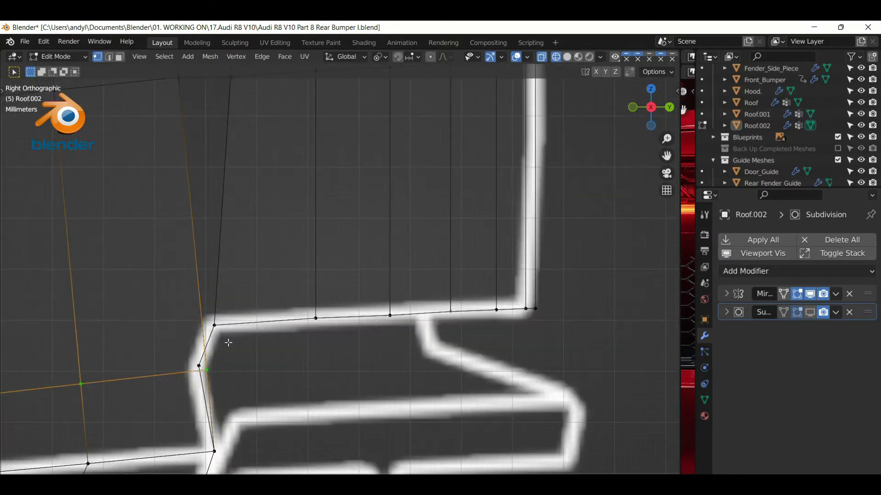
pyautogui.press('s')
pyautogui.press('y')
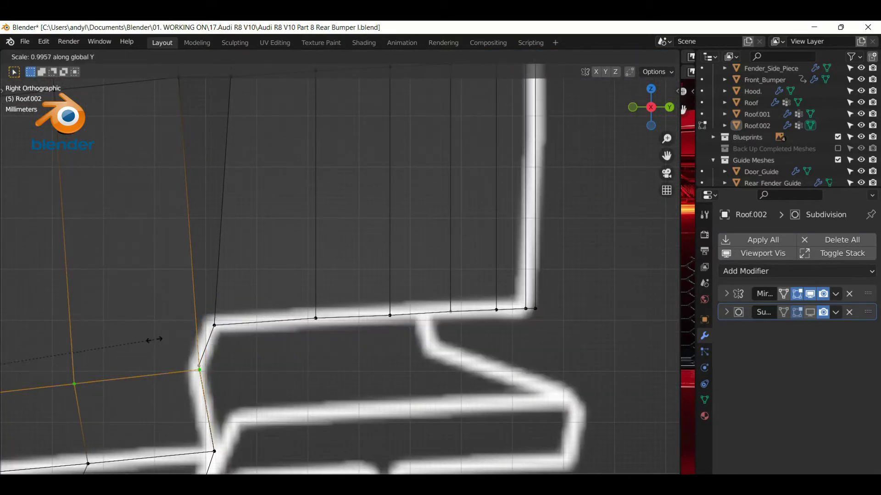
pyautogui.click(263, 362)
# Slide the corner vertex along its edge onto the blueprint guide
pyautogui.scroll(2, 262, 363)
pyautogui.press('g')
pyautogui.press('g')
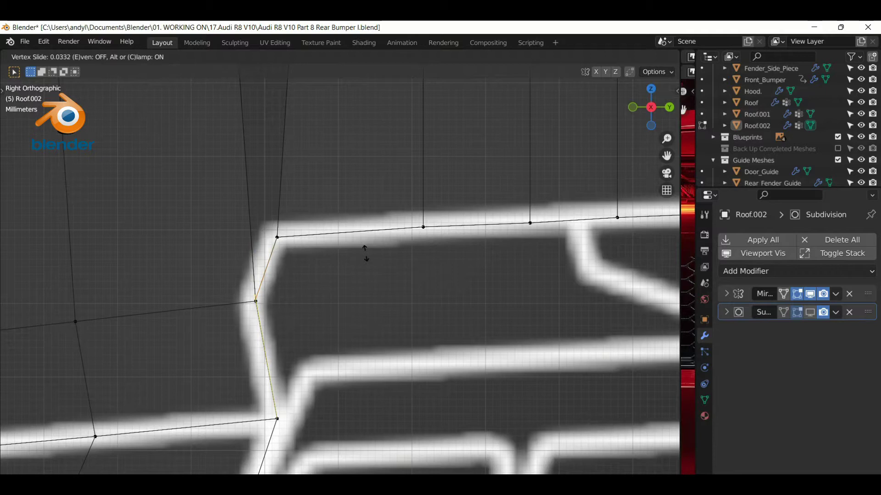
pyautogui.click(365, 258)
pyautogui.scroll(-3, 366, 255)
pyautogui.moveTo(352, 303); pyautogui.dragTo(341, 309, button='middle')
# Flatten the lower edge row along Y, then return to solid shading
pyautogui.press('KP_3')
pyautogui.keyDown('ctrl'); pyautogui.click(558, 269); pyautogui.keyUp('ctrl')
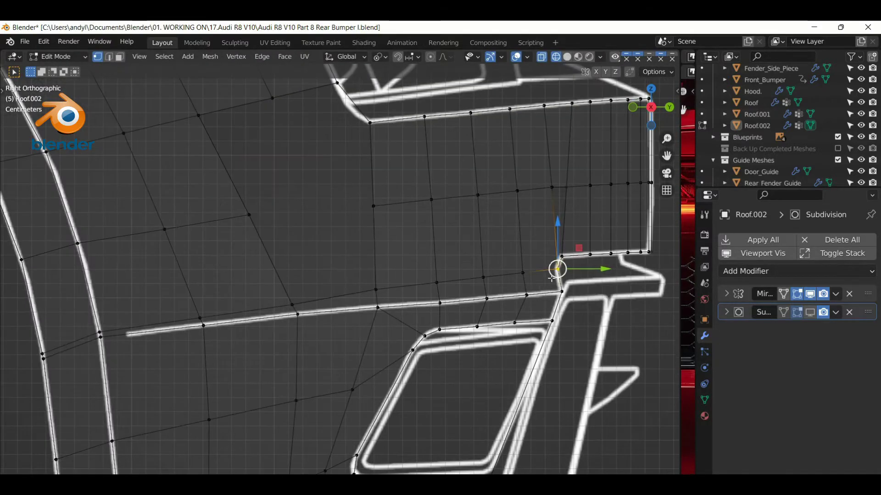
pyautogui.scroll(2, 361, 345)
pyautogui.scroll(2, 361, 345)
pyautogui.press('s')
pyautogui.press('y')
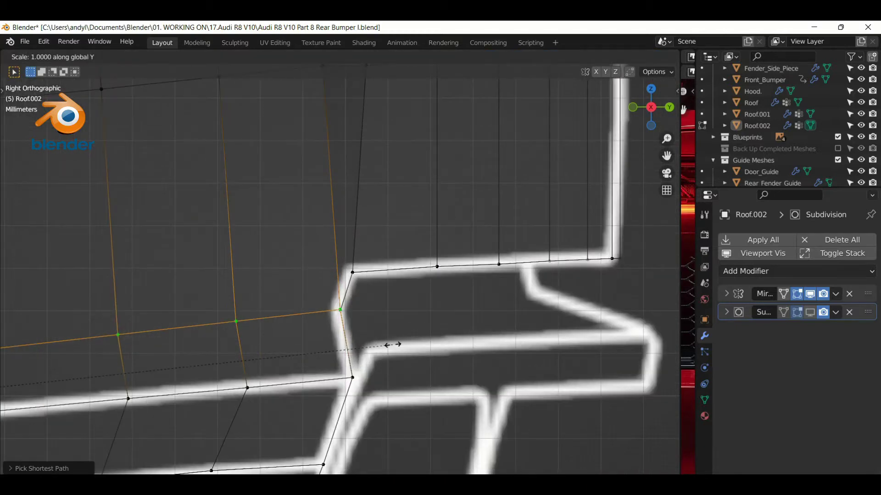
pyautogui.click(445, 343)
pyautogui.scroll(-2, 445, 343)
pyautogui.scroll(-3, 478, 375)
pyautogui.press('z')
pyautogui.click(556, 375)
pyautogui.moveTo(556, 375)
pyautogui.mouseDown(button='middle')
pyautogui.moveTo(428, 285)
pyautogui.moveTo(158, 365)
pyautogui.moveTo(376, 362)
pyautogui.mouseUp(button='middle')
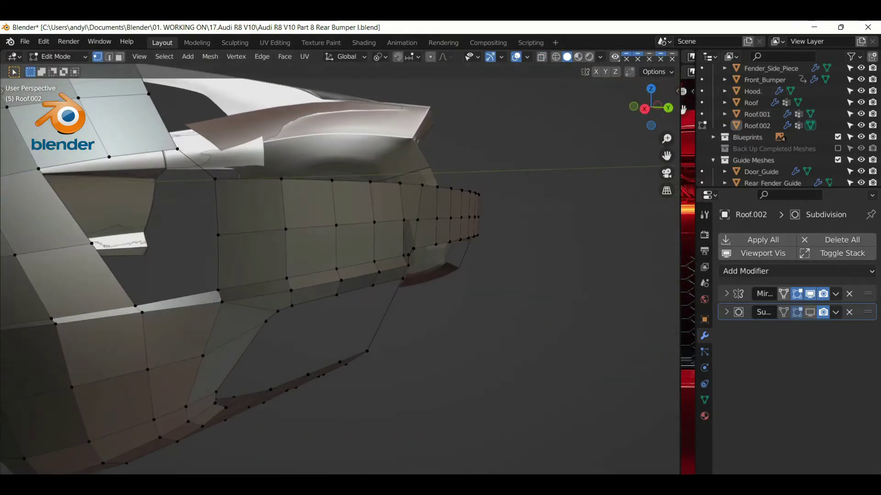
# Flatten the selected bumper-corner vertices to zero depth on Y
pyautogui.scroll(3, 522, 277)
pyautogui.click(513, 257)
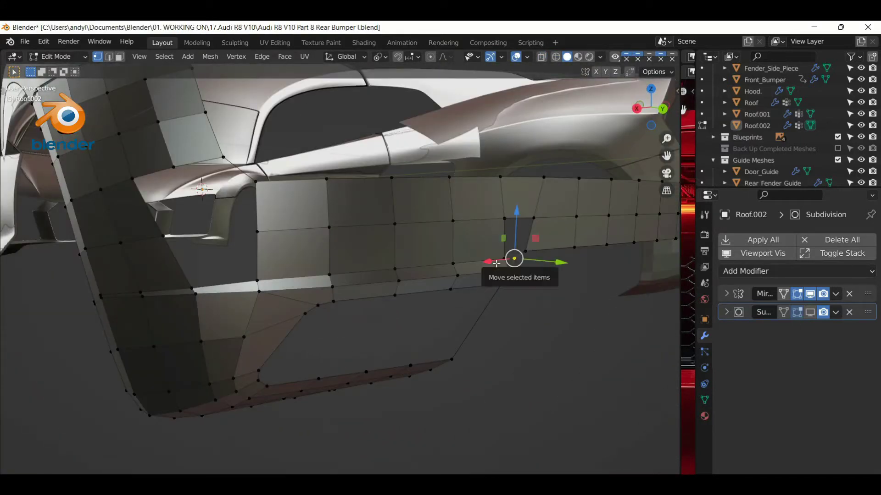
pyautogui.scroll(2, 576, 251)
pyautogui.scroll(2, 504, 256)
pyautogui.press('s')
pyautogui.press('y')
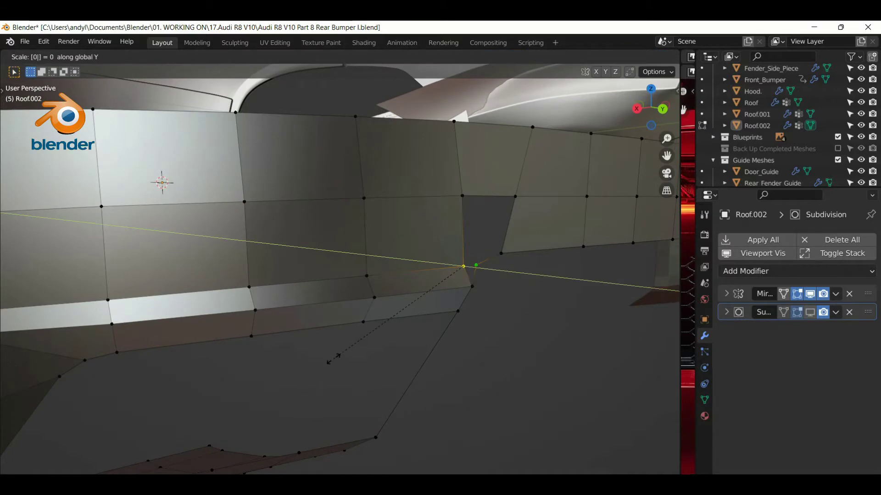
pyautogui.press('Return')
# Move the vertex along Y in right view to meet the guide
pyautogui.press('KP_3')
pyautogui.scroll(2, 157, 258)
pyautogui.scroll(3, 566, 245)
pyautogui.scroll(2, 459, 275)
pyautogui.press('g')
pyautogui.press('y')
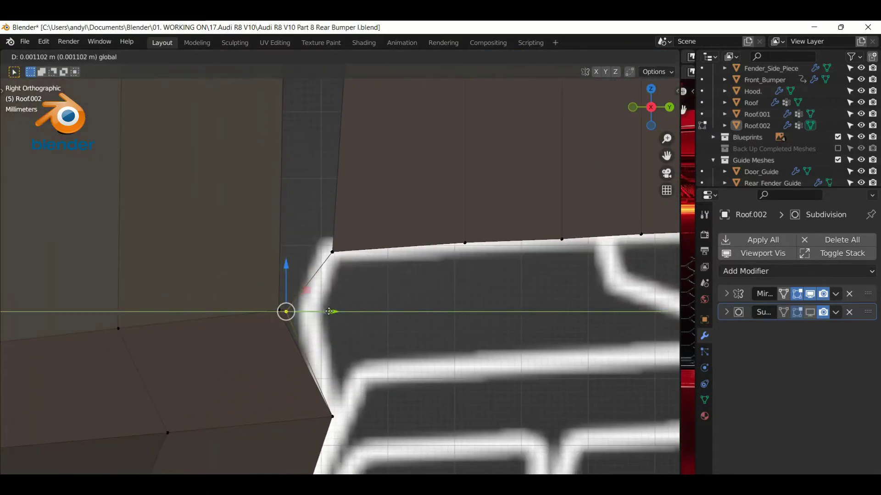
pyautogui.click(332, 311)
pyautogui.scroll(-3, 472, 403)
pyautogui.moveTo(471, 387); pyautogui.dragTo(371, 386, button='middle')
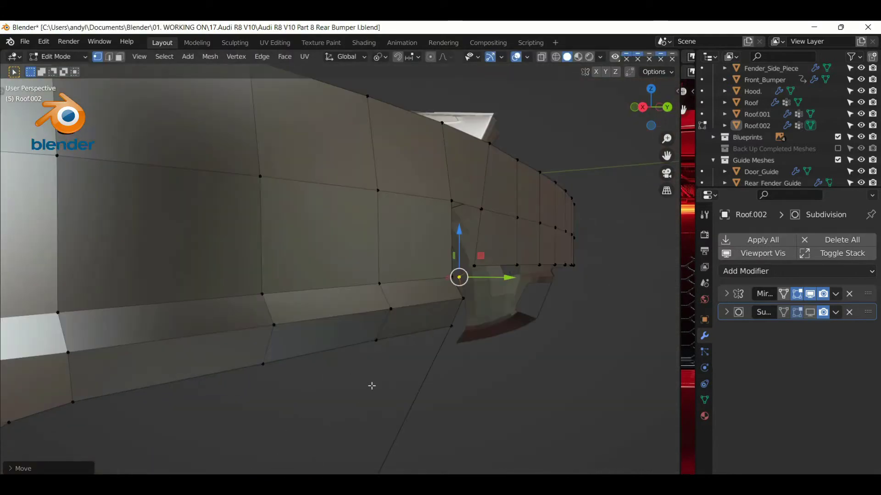
pyautogui.moveTo(462, 330); pyautogui.dragTo(415, 343, button='middle')
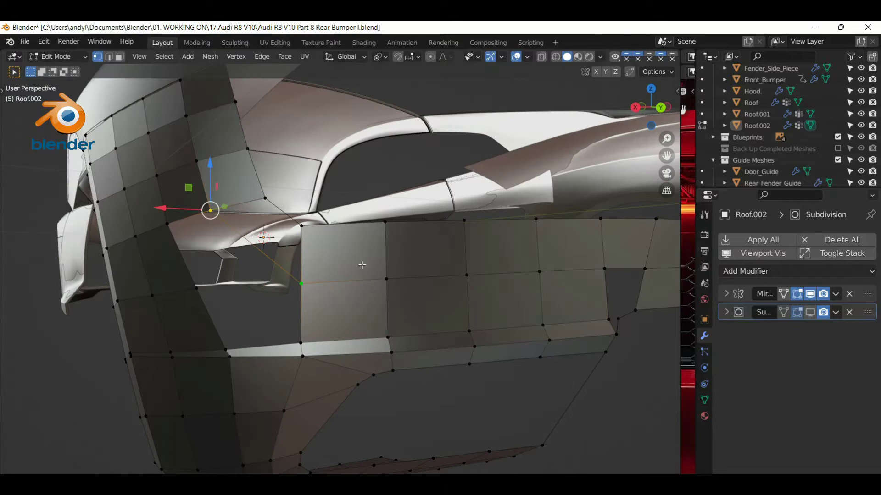
# Select vertices around the bumper corner's quad face, orbiting to inspect them
pyautogui.click(292, 210)
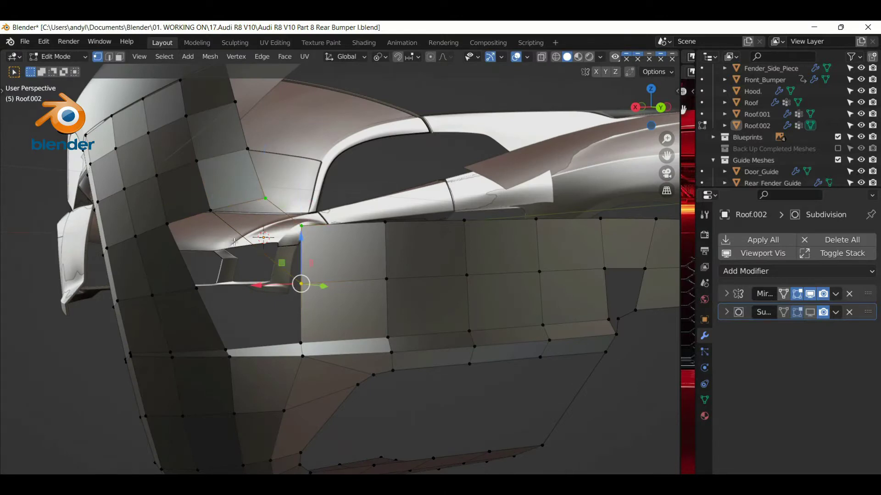
pyautogui.click(210, 210)
pyautogui.moveTo(393, 252); pyautogui.dragTo(183, 309, button='middle')
pyautogui.click(281, 291)
pyautogui.keyDown('shift'); pyautogui.click(280, 353); pyautogui.keyUp('shift')
pyautogui.keyDown('shift'); pyautogui.click(195, 384); pyautogui.keyUp('shift')
pyautogui.keyDown('shift'); pyautogui.click(170, 196); pyautogui.keyUp('shift')
pyautogui.keyDown('shift'); pyautogui.click(145, 308); pyautogui.keyUp('shift')
# Select the whole mesh and recalculate its normals, then clear the selection
pyautogui.keyDown('shift'); pyautogui.click(279, 288); pyautogui.keyUp('shift')
pyautogui.press('a')
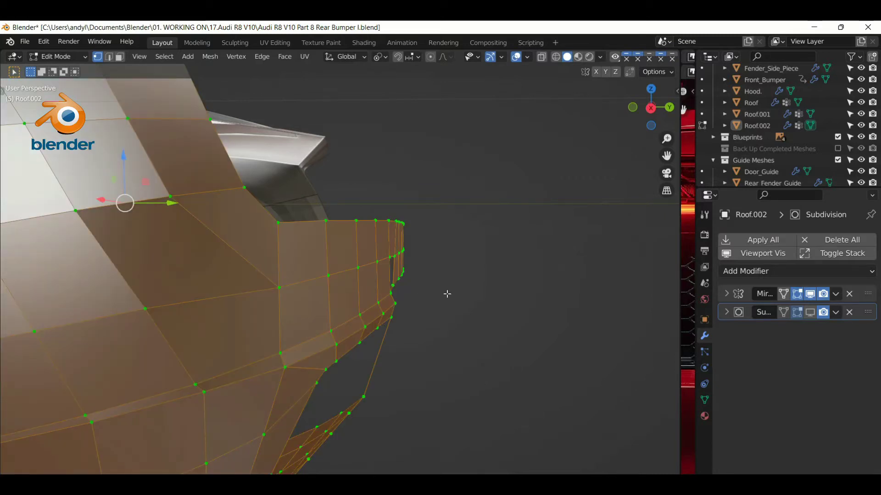
pyautogui.hotkey('shift', 'n')
pyautogui.click(515, 457)
pyautogui.press('ctrl+KP_1')
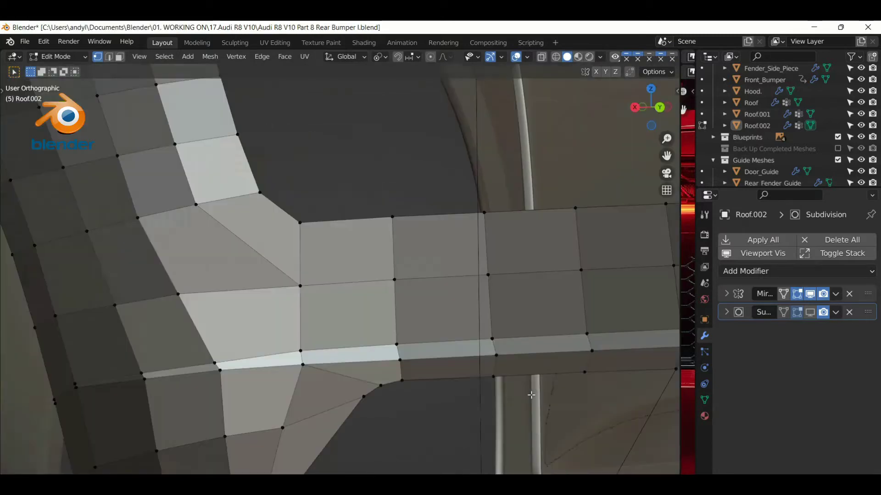
# Vertex-slide the panel-edge vertices in back view to follow the guide
pyautogui.click(332, 284)
pyautogui.hotkey('shift', 'v')
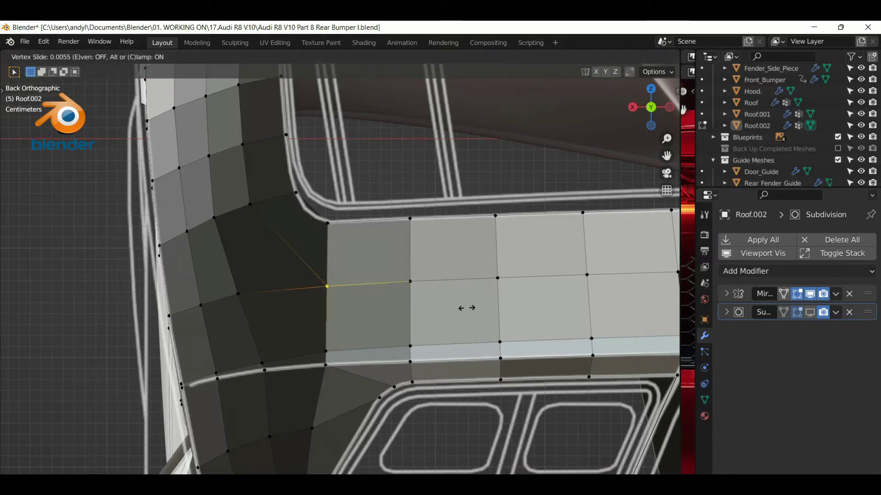
pyautogui.click(446, 306)
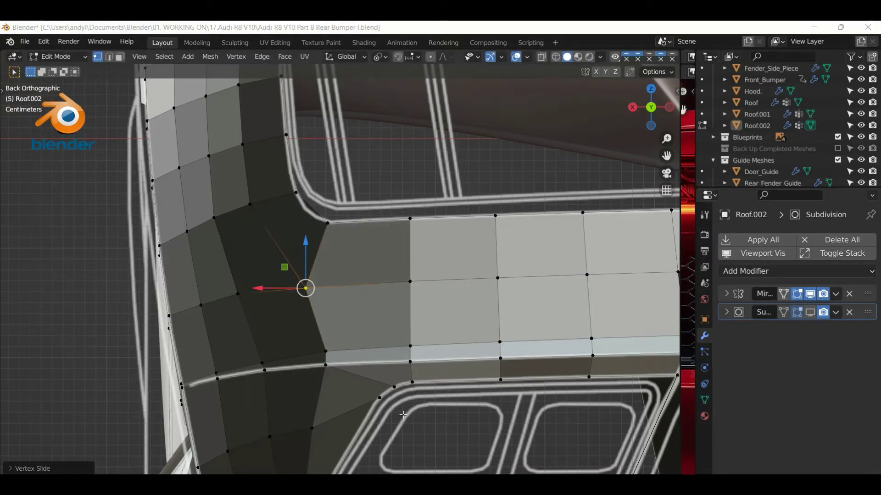
pyautogui.click(325, 352)
pyautogui.scroll(1, 325, 351)
pyautogui.hotkey('shift', 'v')
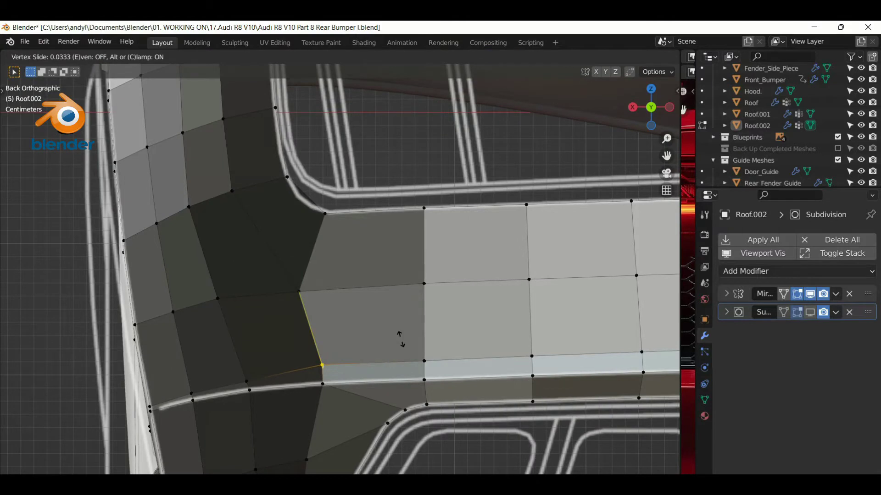
pyautogui.click(397, 340)
pyautogui.scroll(2, 395, 321)
pyautogui.hotkey('shift', 'v')
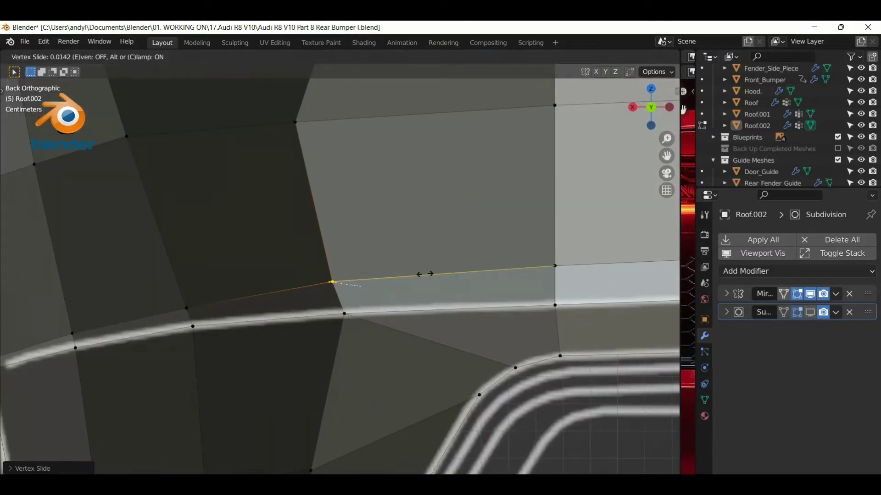
pyautogui.click(425, 274)
# Shrink/fatten a corner vertex along its normal and vertex-slide the next one
pyautogui.moveTo(425, 273)
pyautogui.mouseDown(button='middle')
pyautogui.moveTo(360, 320)
pyautogui.moveTo(329, 314)
pyautogui.moveTo(371, 261)
pyautogui.moveTo(456, 250)
pyautogui.moveTo(411, 261)
pyautogui.mouseUp(button='middle')
pyautogui.hotkey('alt', 's')
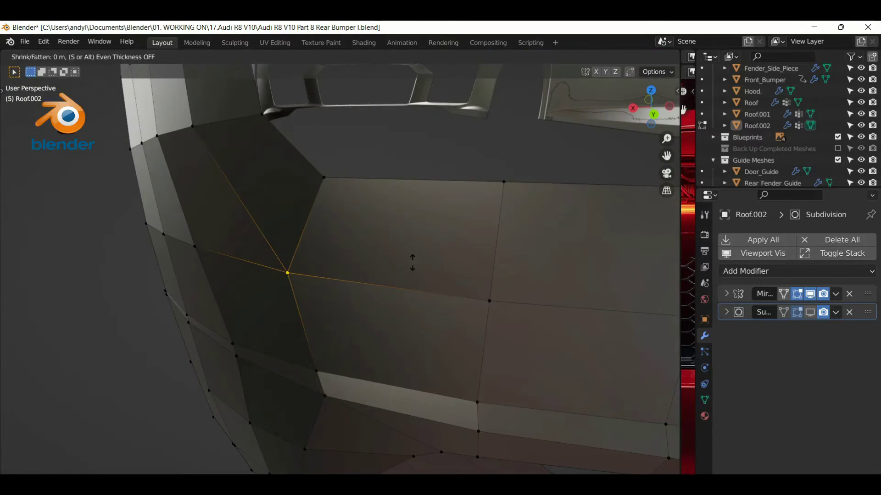
pyautogui.click(427, 228)
pyautogui.moveTo(427, 228)
pyautogui.mouseDown(button='middle')
pyautogui.moveTo(526, 252)
pyautogui.moveTo(393, 261)
pyautogui.mouseUp(button='middle')
pyautogui.moveTo(480, 395)
pyautogui.mouseDown(button='middle')
pyautogui.moveTo(477, 330)
pyautogui.moveTo(560, 364)
pyautogui.moveTo(570, 387)
pyautogui.moveTo(604, 397)
pyautogui.moveTo(397, 383)
pyautogui.moveTo(276, 348)
pyautogui.moveTo(329, 341)
pyautogui.mouseUp(button='middle')
pyautogui.click(498, 314)
pyautogui.hotkey('shift', 'v')
pyautogui.click(514, 339)
# Move one side vertex along Y, slide another, and hide Subdivision in the viewport
pyautogui.moveTo(277, 340); pyautogui.dragTo(271, 344)
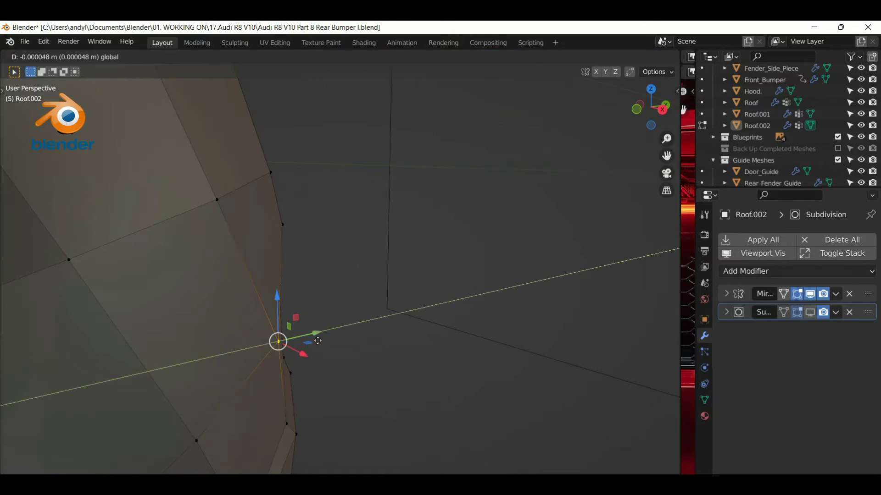
pyautogui.moveTo(271, 344)
pyautogui.mouseDown(button='middle')
pyautogui.moveTo(285, 384)
pyautogui.moveTo(67, 360)
pyautogui.moveTo(78, 364)
pyautogui.moveTo(68, 373)
pyautogui.moveTo(341, 367)
pyautogui.moveTo(285, 356)
pyautogui.moveTo(271, 324)
pyautogui.mouseUp(button='middle')
pyautogui.hotkey('shift', 'v')
pyautogui.click(344, 329)
pyautogui.moveTo(344, 328)
pyautogui.mouseDown(button='middle')
pyautogui.moveTo(291, 220)
pyautogui.moveTo(393, 284)
pyautogui.moveTo(344, 364)
pyautogui.moveTo(535, 346)
pyautogui.moveTo(417, 350)
pyautogui.moveTo(492, 435)
pyautogui.moveTo(431, 370)
pyautogui.moveTo(543, 348)
pyautogui.mouseUp(button='middle')
pyautogui.click(810, 312)
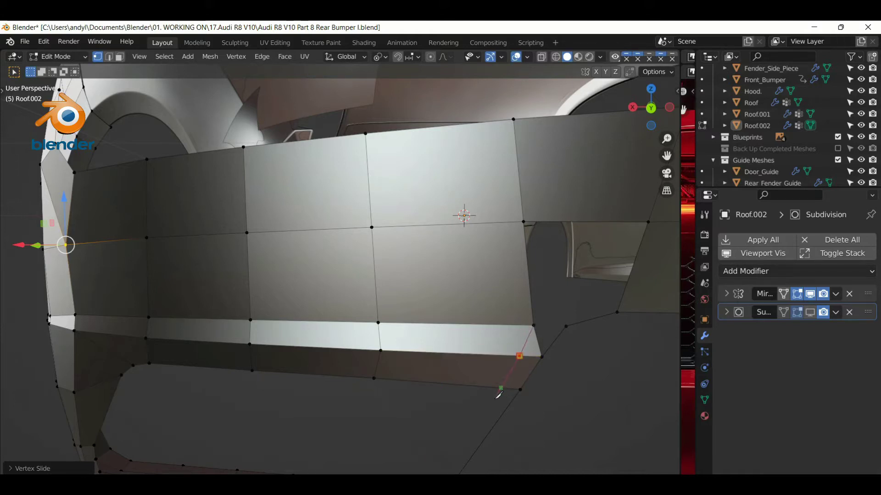
# Confirm the cut at the lower corner and inspect its vertices
pyautogui.press('Return')
pyautogui.click(536, 326)
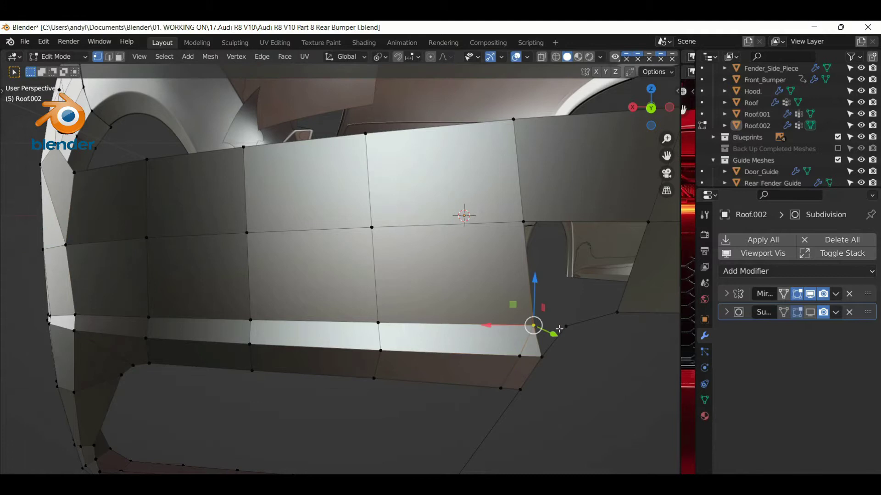
pyautogui.click(532, 325)
pyautogui.click(542, 357)
pyautogui.click(586, 365)
pyautogui.moveTo(563, 438); pyautogui.dragTo(484, 275, button='middle')
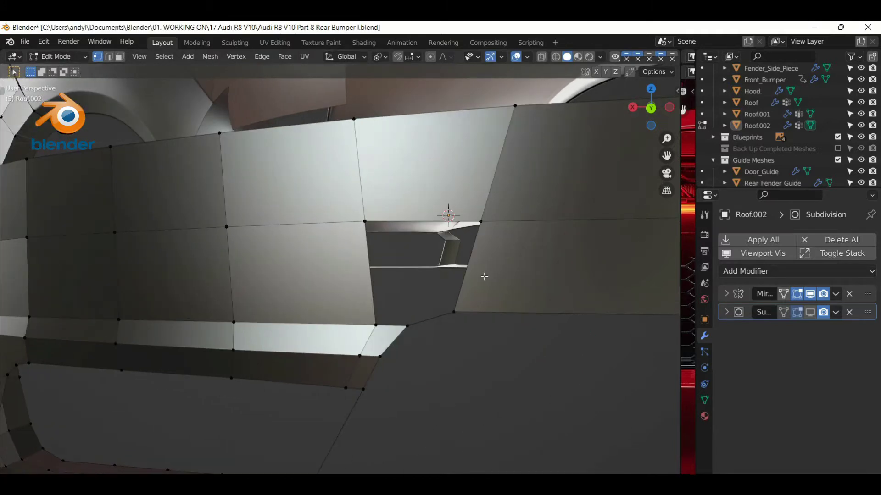
# Add a loop beside the recessed opening, then undo the last change
pyautogui.press('g')
pyautogui.press('g')
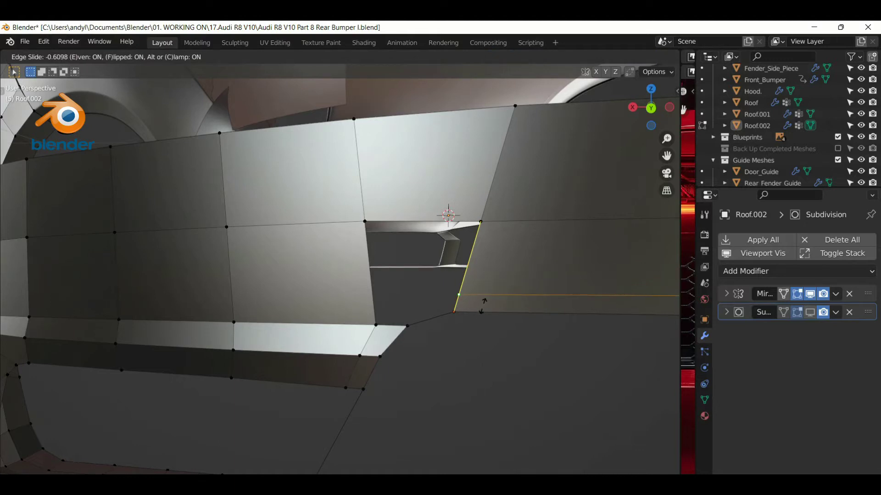
pyautogui.click(484, 288)
pyautogui.click(454, 312)
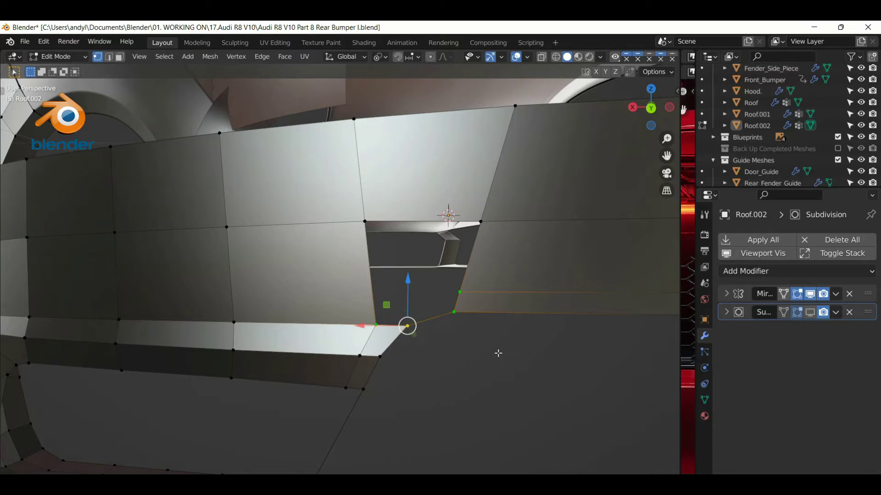
pyautogui.hotkey('ctrl', 'z')
pyautogui.hotkey('ctrl', 'z')
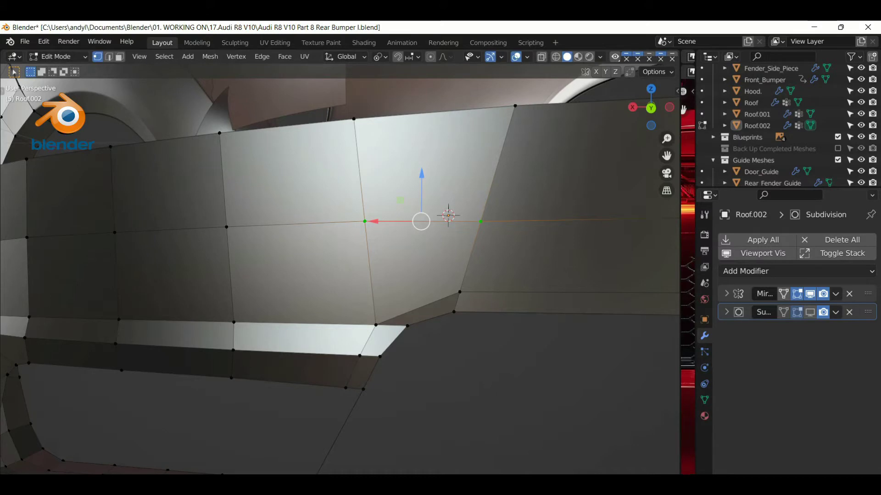
pyautogui.scroll(-10, 440, 257)
pyautogui.moveTo(419, 358)
pyautogui.mouseDown(button='middle')
pyautogui.moveTo(385, 356)
pyautogui.moveTo(289, 387)
pyautogui.mouseUp(button='middle')
# In side view, loop-cut the arch faces right beside the wheel-arch edge
pyautogui.press('KP_3')
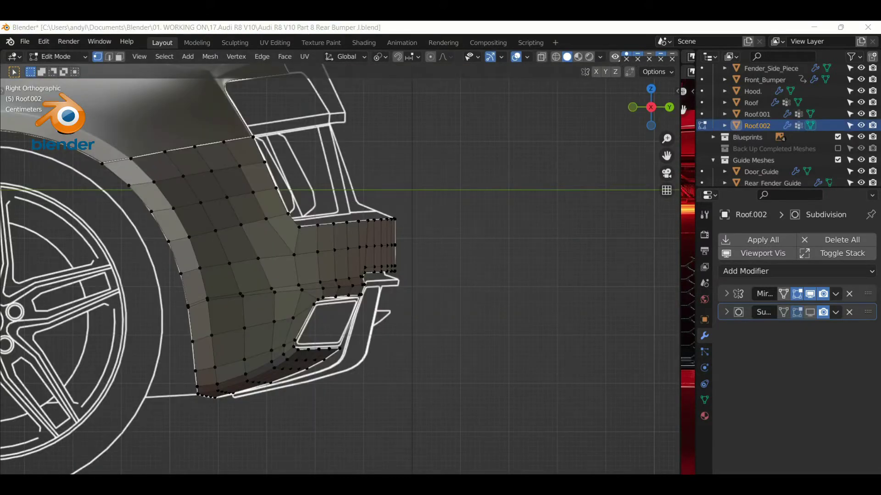
pyautogui.scroll(1, 213, 341)
pyautogui.scroll(4, 184, 339)
pyautogui.scroll(-4, 210, 338)
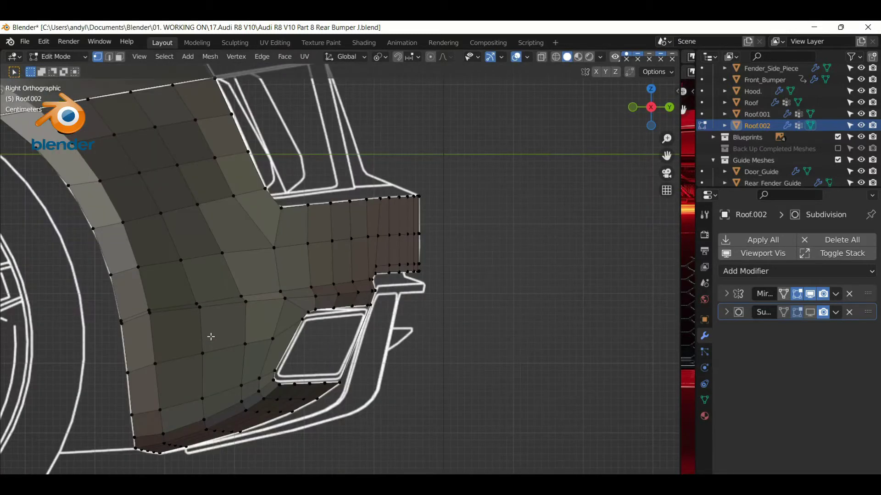
pyautogui.scroll(2, 193, 267)
pyautogui.scroll(3, 193, 266)
pyautogui.scroll(2, 193, 266)
pyautogui.hotkey('ctrl', 'r')
pyautogui.click(298, 301)
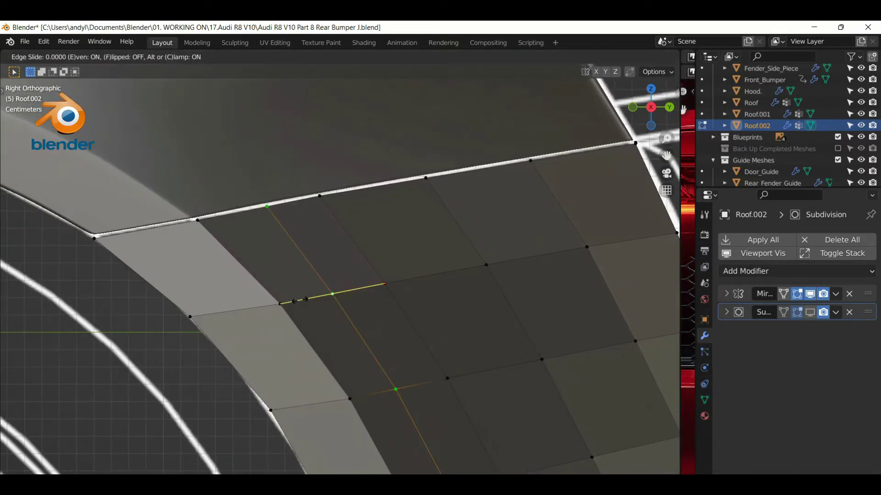
pyautogui.click(230, 311)
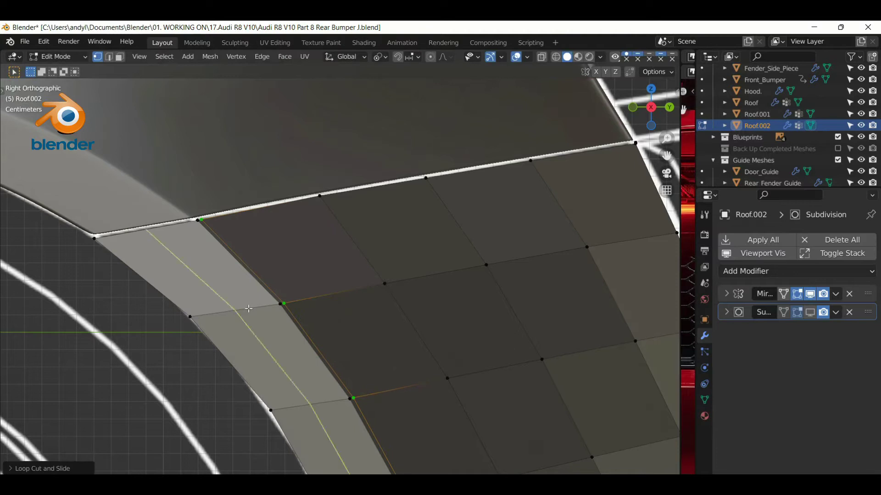
# Tuck two more support loops beside the arch edges and return to Object Mode
pyautogui.press('g')
pyautogui.press('g')
pyautogui.click(385, 366)
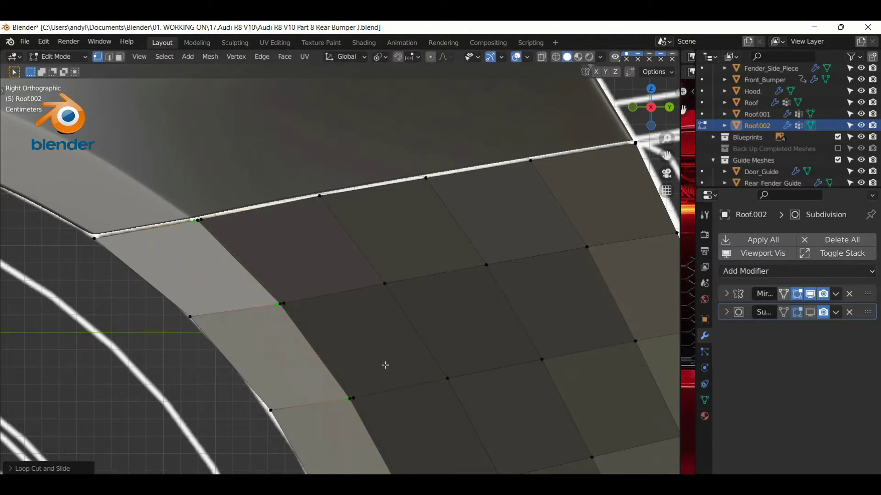
pyautogui.press('g')
pyautogui.press('g')
pyautogui.click(282, 407)
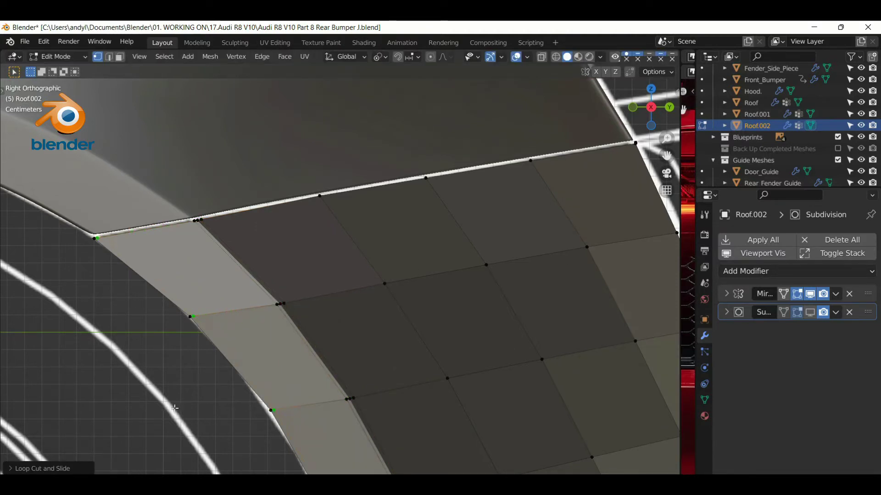
pyautogui.scroll(-5, 282, 406)
pyautogui.press('Tab')
pyautogui.moveTo(282, 407); pyautogui.dragTo(224, 367, button='middle')
pyautogui.scroll(2, 263, 359)
# Orbit around the rear fender and select the Roof.002 bumper mesh
pyautogui.scroll(-5, 263, 359)
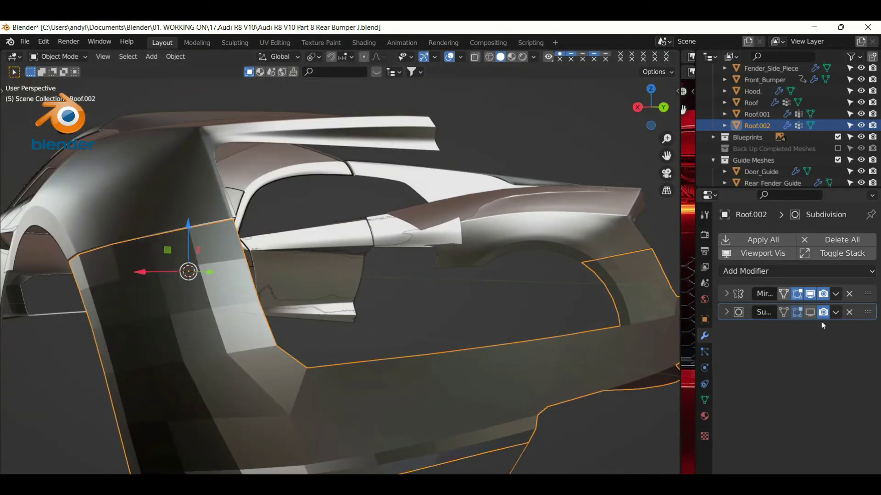
pyautogui.moveTo(150, 327); pyautogui.dragTo(254, 285, button='middle')
pyautogui.scroll(5, 177, 312)
pyautogui.click(177, 313)
pyautogui.moveTo(177, 313)
pyautogui.mouseDown(button='middle')
pyautogui.moveTo(158, 288)
pyautogui.moveTo(442, 361)
pyautogui.mouseUp(button='middle')
pyautogui.click(442, 361)
# Turn off the Subdivision modifier's viewport display and re-enter Edit Mode facing the bumper
pyautogui.click(810, 312)
pyautogui.scroll(-3, 539, 354)
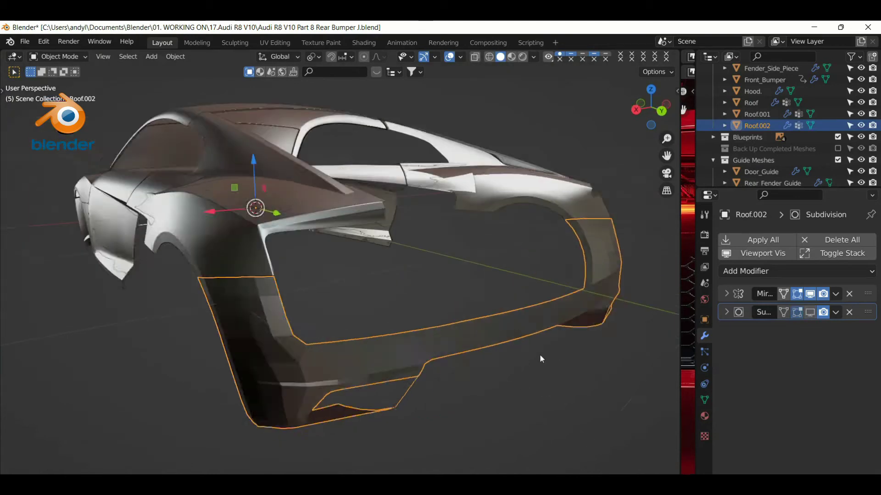
pyautogui.press('Tab')
pyautogui.moveTo(539, 354)
pyautogui.mouseDown(button='middle')
pyautogui.moveTo(472, 372)
pyautogui.moveTo(481, 385)
pyautogui.moveTo(525, 399)
pyautogui.mouseUp(button='middle')
pyautogui.scroll(3, 472, 372)
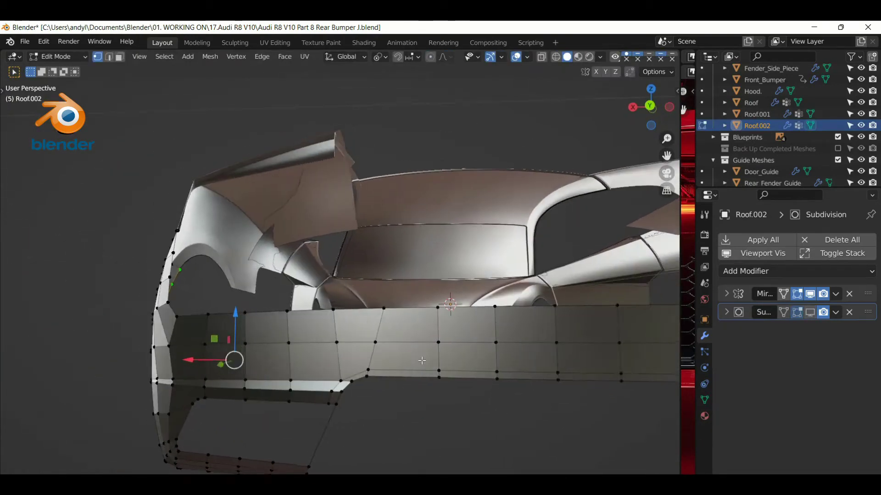
# Hide the selection, add a loop cut across the lower bumper band, then reveal all geometry
pyautogui.scroll(2, 489, 464)
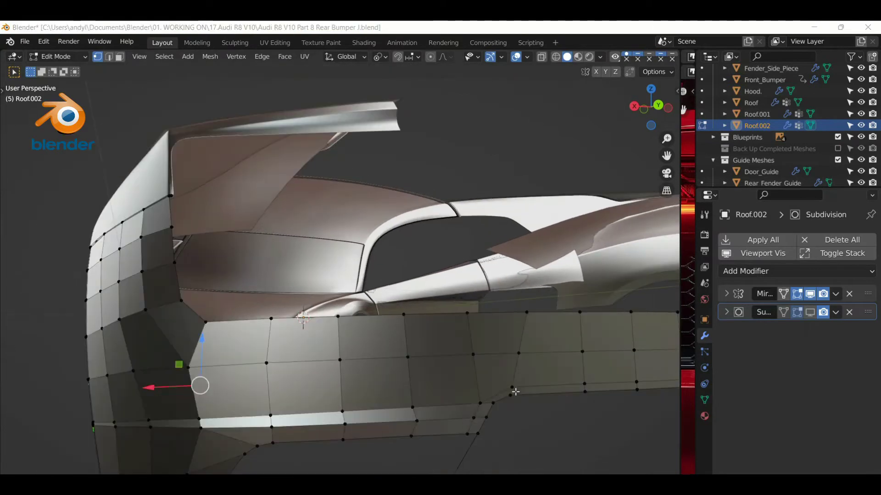
pyautogui.press('h')
pyautogui.hotkey('ctrl', 'r')
pyautogui.click(324, 392)
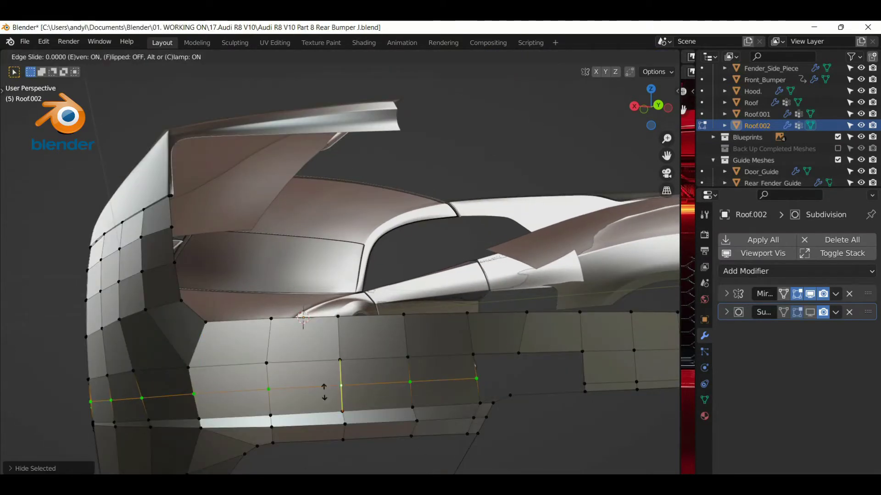
pyautogui.click(325, 76)
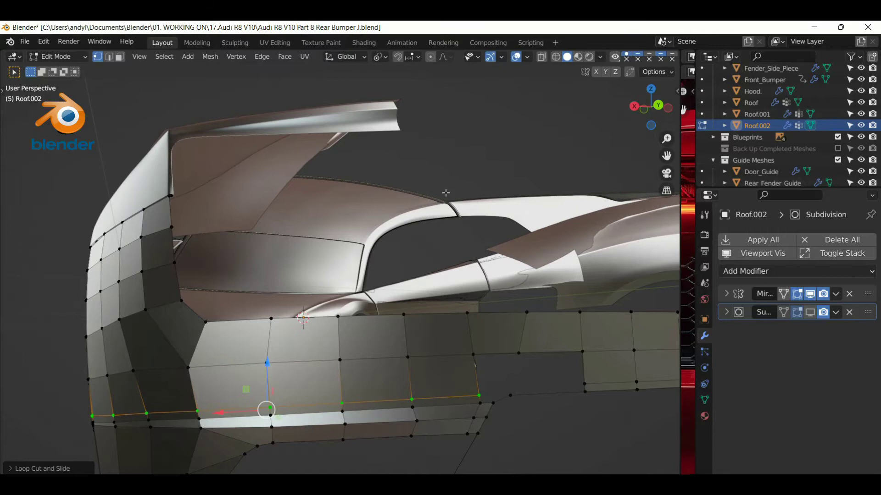
pyautogui.hotkey('alt', 'h')
# Select the two vertices at the bumper's lower corner
pyautogui.moveTo(459, 321); pyautogui.dragTo(507, 329, button='middle')
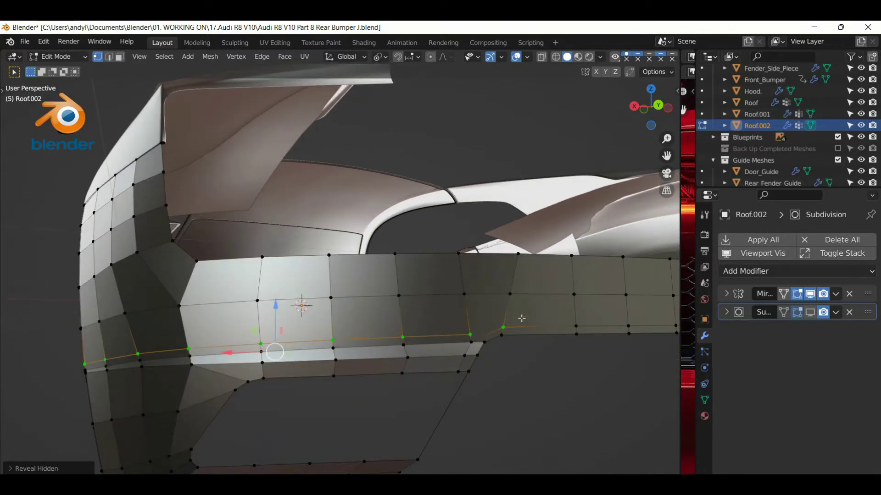
pyautogui.scroll(3, 521, 318)
pyautogui.click(658, 379)
pyautogui.click(596, 397)
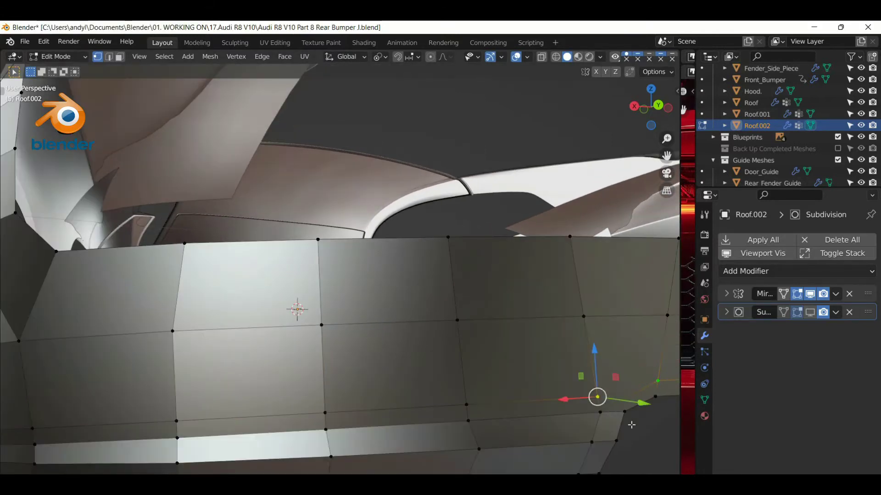
pyautogui.scroll(-2, 565, 409)
# Orbit around the lower bumper corner to inspect it from several angles
pyautogui.moveTo(565, 409); pyautogui.dragTo(448, 394, button='middle')
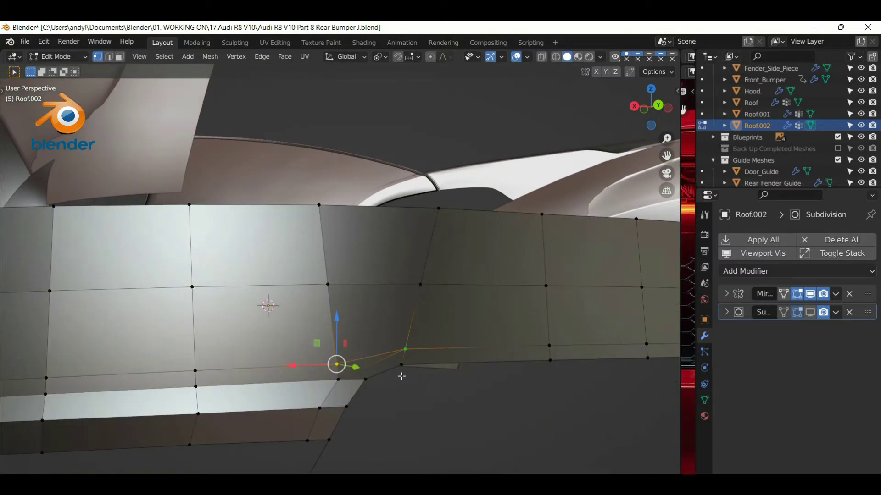
pyautogui.moveTo(401, 376); pyautogui.dragTo(463, 396, button='middle')
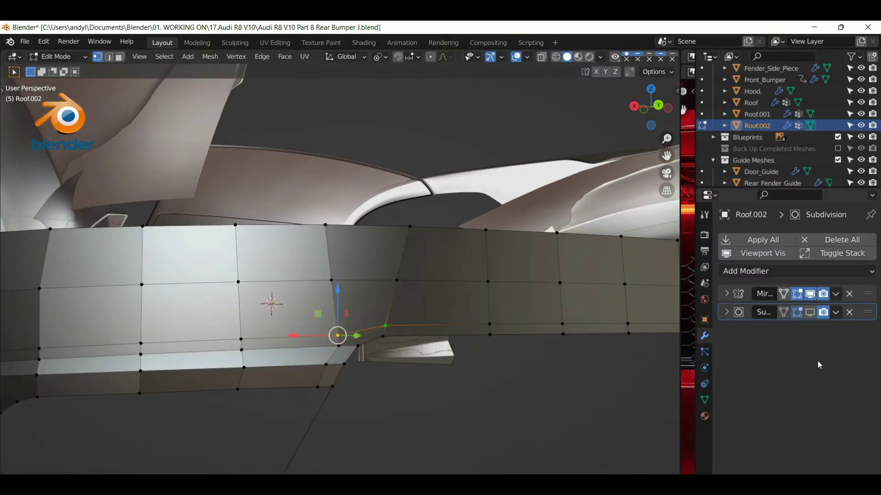
pyautogui.scroll(4, 465, 435)
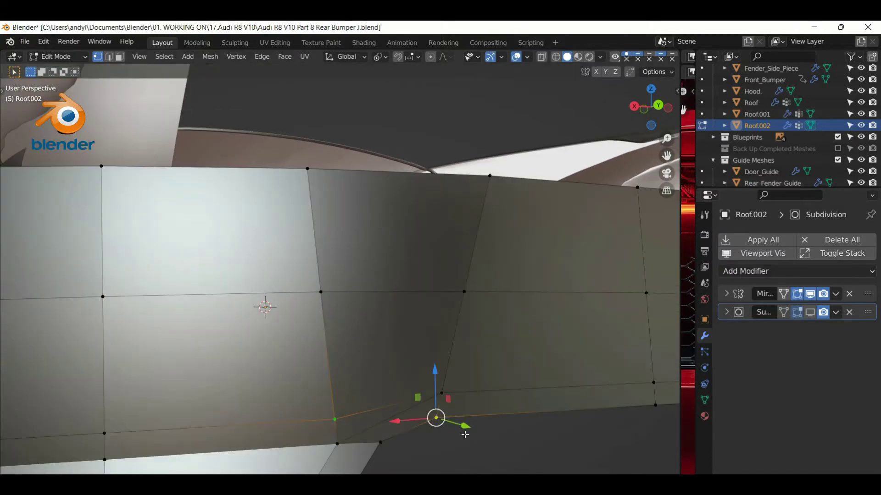
pyautogui.scroll(-3, 465, 435)
pyautogui.moveTo(465, 435)
pyautogui.mouseDown(button='middle')
pyautogui.moveTo(418, 445)
pyautogui.moveTo(452, 425)
pyautogui.mouseUp(button='middle')
pyautogui.scroll(-3, 450, 368)
# Leave Edit Mode, reframe the car around the bumper, and return to Edit Mode
pyautogui.press('Tab')
pyautogui.click(176, 56)
pyautogui.click(193, 296)
pyautogui.moveTo(193, 296); pyautogui.dragTo(159, 319, button='middle')
pyautogui.moveTo(203, 296)
pyautogui.mouseDown(button='middle')
pyautogui.moveTo(521, 296)
pyautogui.moveTo(517, 385)
pyautogui.mouseUp(button='middle')
pyautogui.press('Tab')
# Switch to Right Ortho view and zoom in on the bumper against the side blueprint
pyautogui.press('KP_3')
pyautogui.scroll(2, 377, 396)
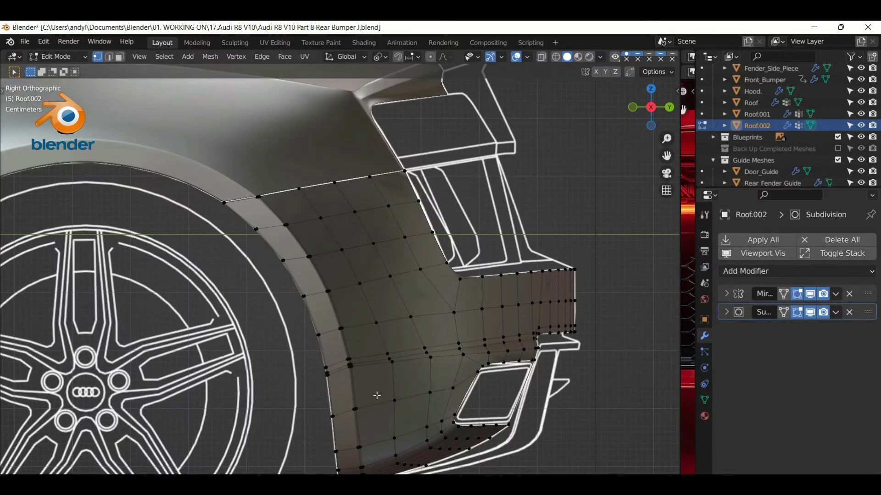
pyautogui.scroll(2, 381, 357)
pyautogui.scroll(2, 388, 295)
pyautogui.scroll(2, 390, 296)
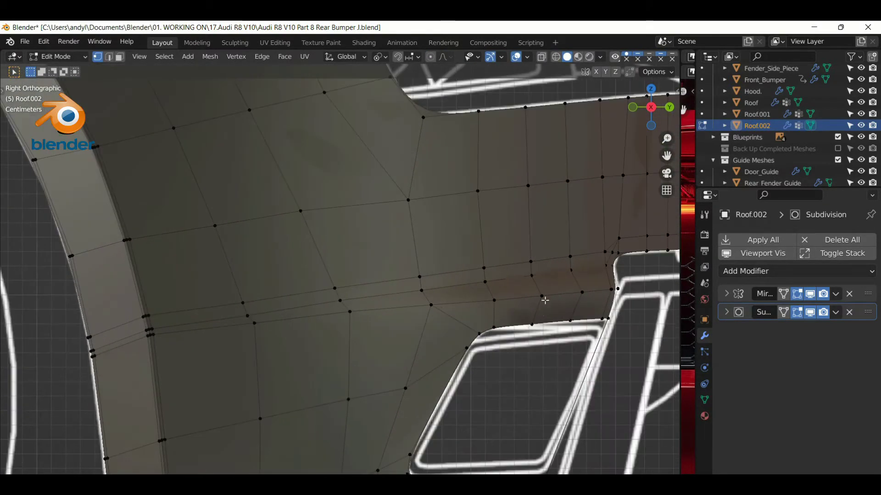
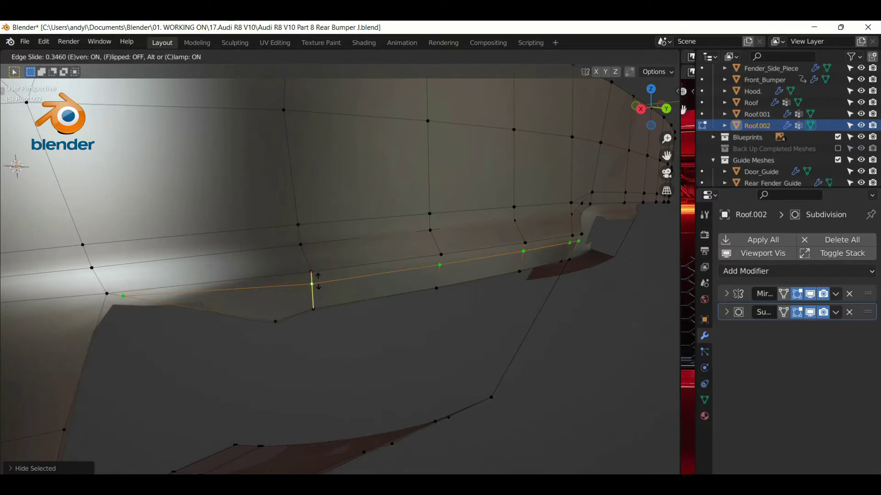
# Place the new edge loop and edge-slide the corner's vertical edge with Even and Flip
pyautogui.click(319, 282)
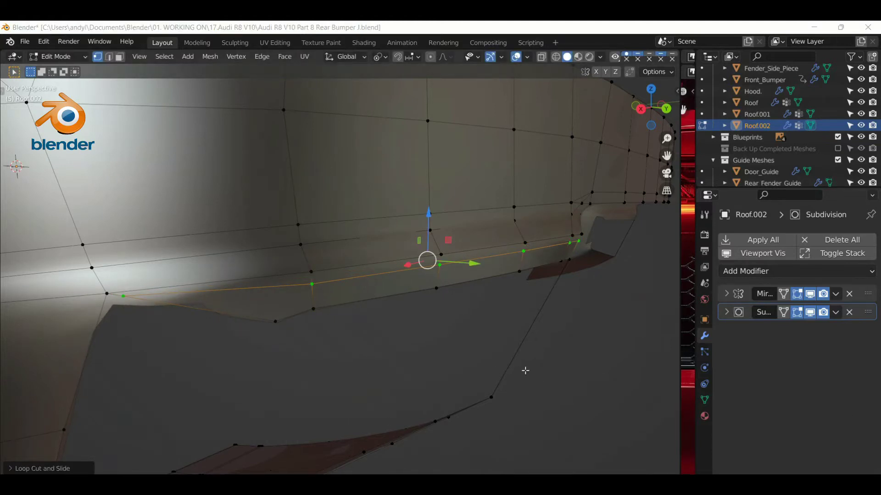
pyautogui.press('g')
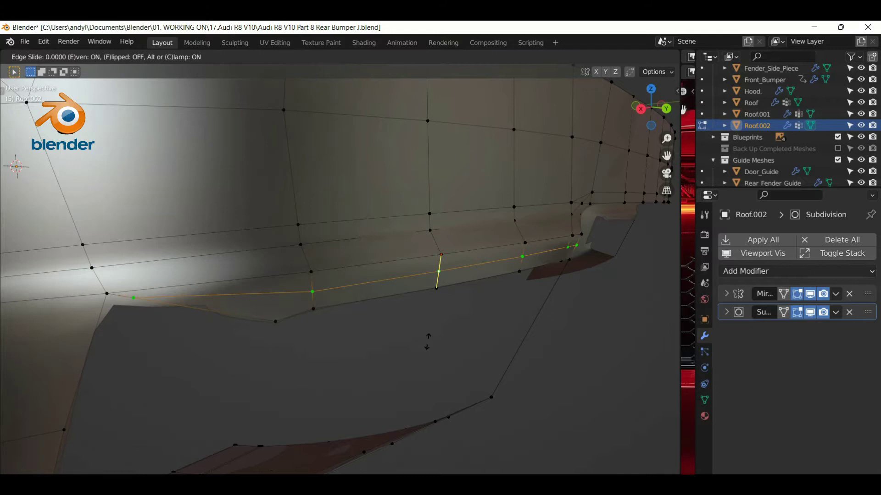
pyautogui.click(427, 342)
pyautogui.scroll(3, 266, 331)
pyautogui.click(266, 331)
pyautogui.press('g')
pyautogui.press('g')
pyautogui.press('e')
pyautogui.press('f')
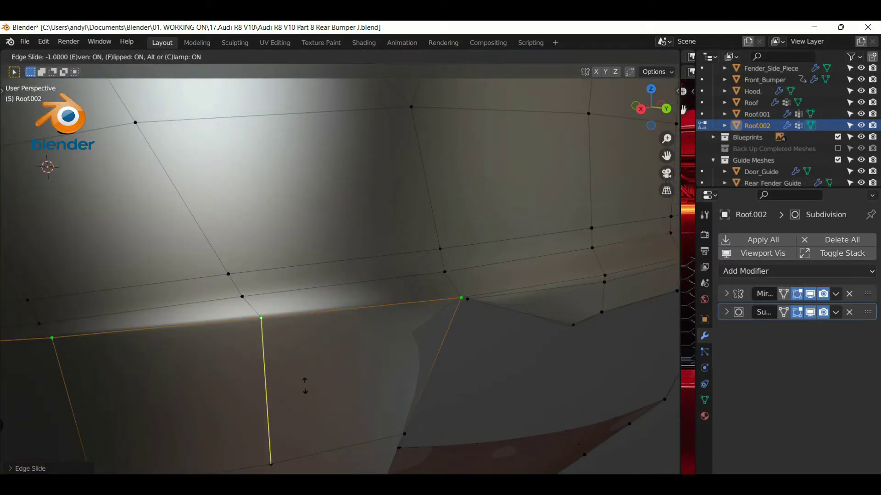
pyautogui.click(347, 137)
# Merge the stray corner vertices into one and return to Object Mode to view the bumper
pyautogui.keyDown('shift'); pyautogui.moveTo(479, 454); pyautogui.dragTo(466, 351, button='middle'); pyautogui.keyUp('shift')
pyautogui.press('m')
pyautogui.click(479, 352)
pyautogui.scroll(-1, 479, 352)
pyautogui.scroll(-5, 477, 350)
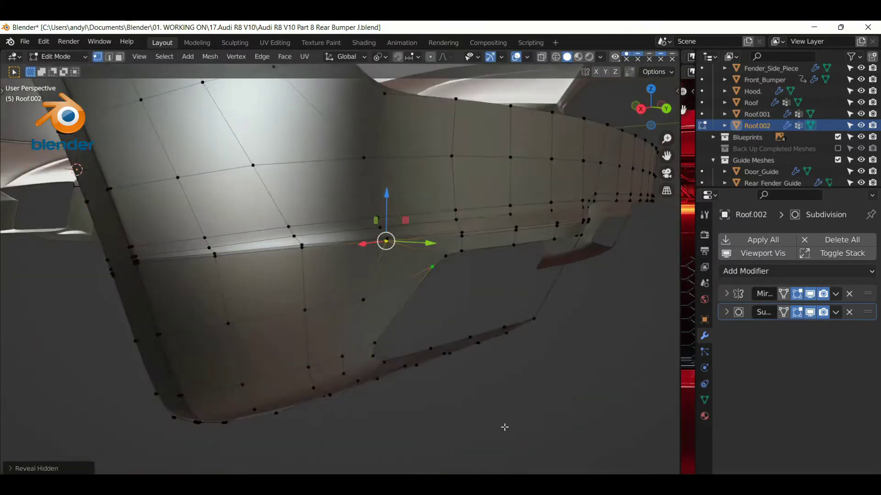
pyautogui.press('Tab')
pyautogui.moveTo(488, 397); pyautogui.dragTo(506, 397, button='middle')
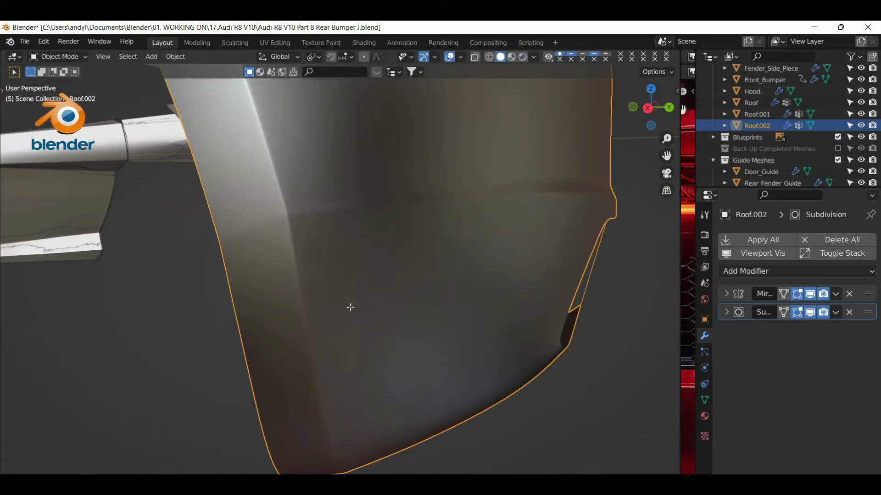
# In Edit Mode with nothing selected, edge-slide the first vertex path along the panel crease
pyautogui.press('Tab')
pyautogui.press('a')
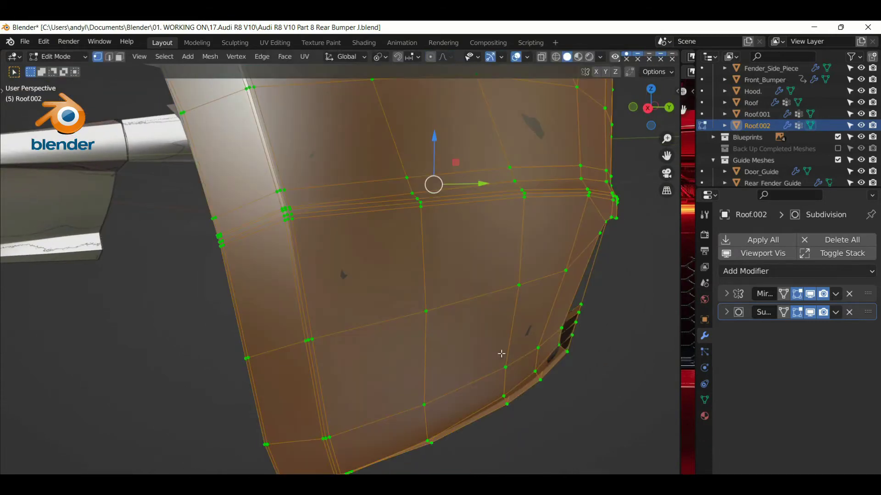
pyautogui.hotkey('alt', 'a')
pyautogui.scroll(3, 306, 244)
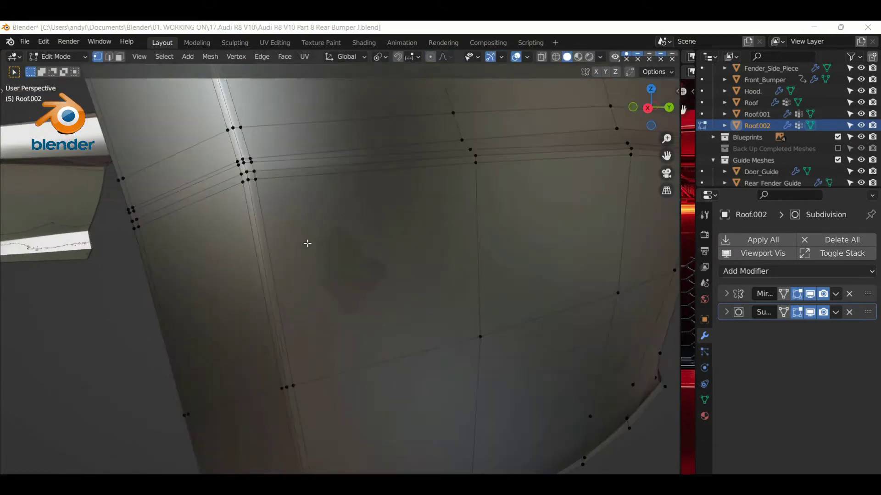
pyautogui.scroll(3, 305, 257)
pyautogui.moveTo(305, 259); pyautogui.dragTo(362, 216, button='middle')
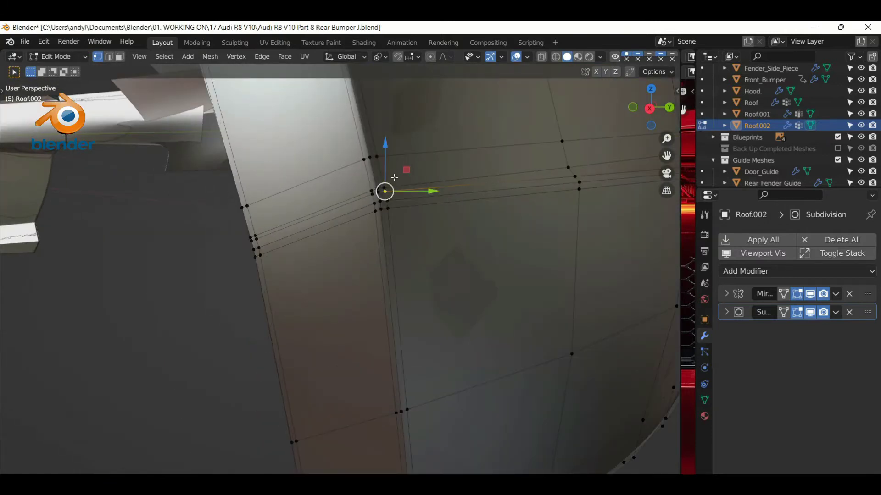
pyautogui.keyDown('ctrl'); pyautogui.click(251, 238); pyautogui.keyUp('ctrl')
pyautogui.press('g')
pyautogui.press('g')
pyautogui.click(255, 255)
pyautogui.press('g')
pyautogui.press('g')
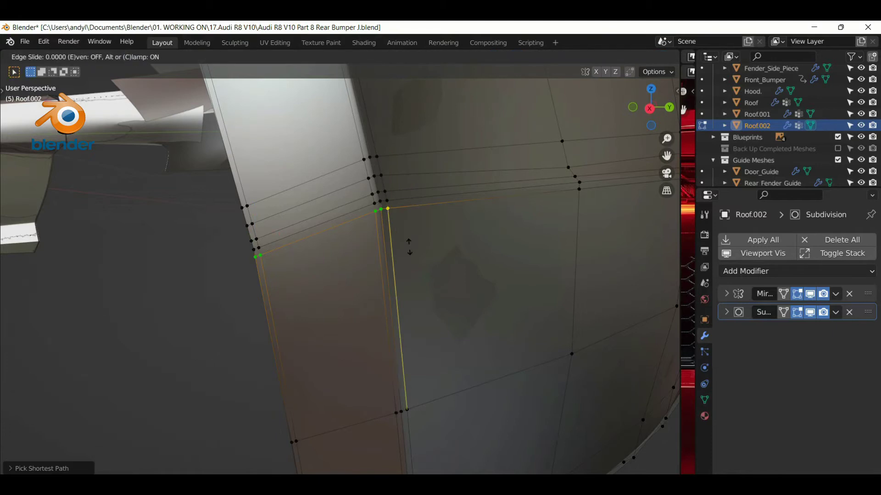
pyautogui.click(409, 277)
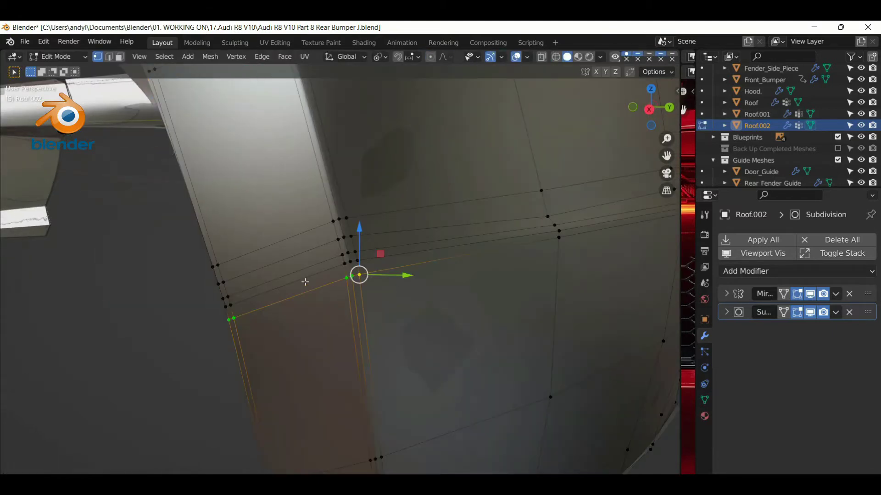
# Select the next shortest vertex path to the crease and slide it into place
pyautogui.click(354, 249)
pyautogui.keyDown('ctrl'); pyautogui.click(222, 297); pyautogui.keyUp('ctrl')
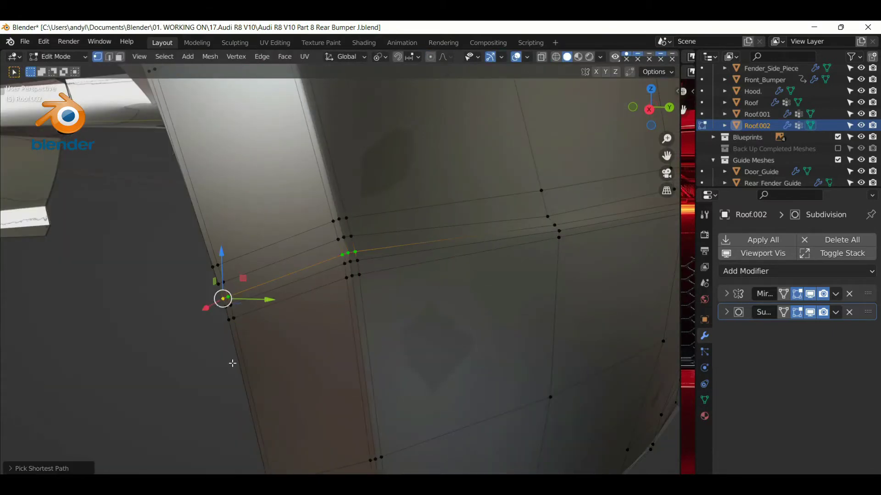
pyautogui.press('g')
pyautogui.press('g')
pyautogui.click(235, 356)
pyautogui.moveTo(237, 314)
pyautogui.mouseDown(button='middle')
pyautogui.moveTo(184, 317)
pyautogui.moveTo(281, 347)
pyautogui.moveTo(255, 328)
pyautogui.moveTo(249, 351)
pyautogui.moveTo(160, 310)
pyautogui.mouseUp(button='middle')
pyautogui.press('Tab')
pyautogui.press('Tab')
pyautogui.press('g')
pyautogui.press('g')
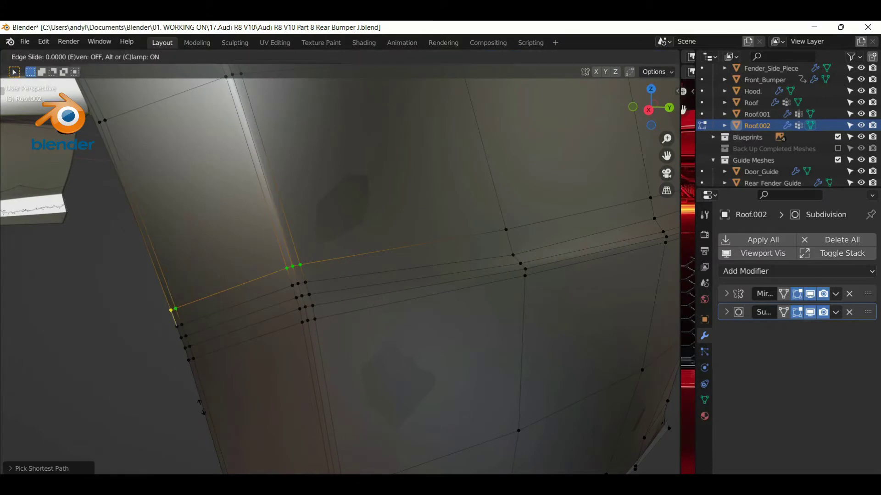
pyautogui.click(209, 335)
# Edge-slide two more vertex paths so they meet the vertical crease
pyautogui.keyDown('ctrl'); pyautogui.click(176, 326); pyautogui.keyUp('ctrl')
pyautogui.press('g')
pyautogui.press('g')
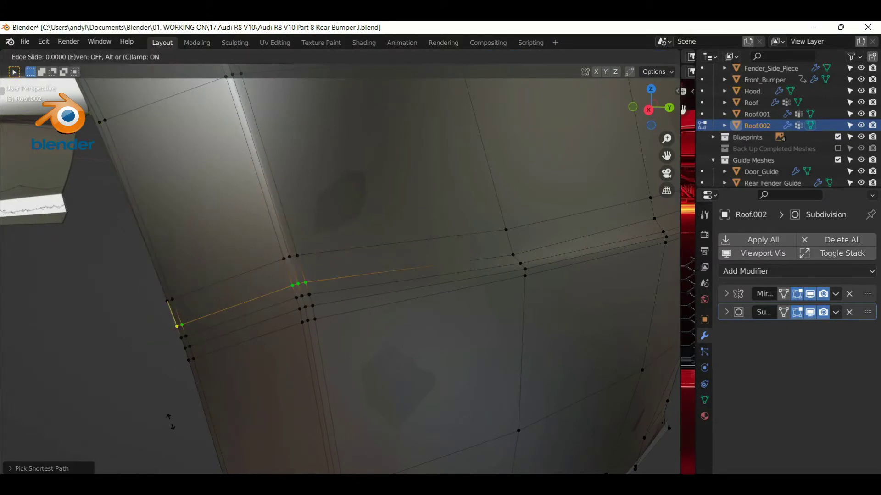
pyautogui.click(169, 380)
pyautogui.keyDown('ctrl'); pyautogui.click(317, 330); pyautogui.keyUp('ctrl')
pyautogui.press('g')
pyautogui.press('g')
pyautogui.click(244, 377)
# Slide the lower vertex path into place, then view the whole car in Object Mode
pyautogui.click(186, 349)
pyautogui.keyDown('ctrl'); pyautogui.click(313, 307); pyautogui.keyUp('ctrl')
pyautogui.press('g')
pyautogui.press('g')
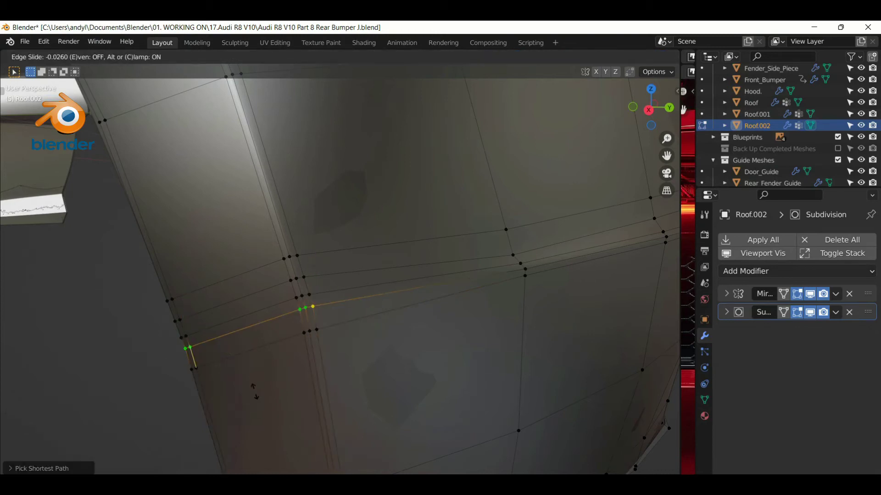
pyautogui.click(254, 426)
pyautogui.press('Tab')
pyautogui.scroll(-3, 323, 359)
pyautogui.moveTo(322, 360)
pyautogui.mouseDown(button='middle')
pyautogui.moveTo(397, 342)
pyautogui.moveTo(399, 360)
pyautogui.mouseUp(button='middle')
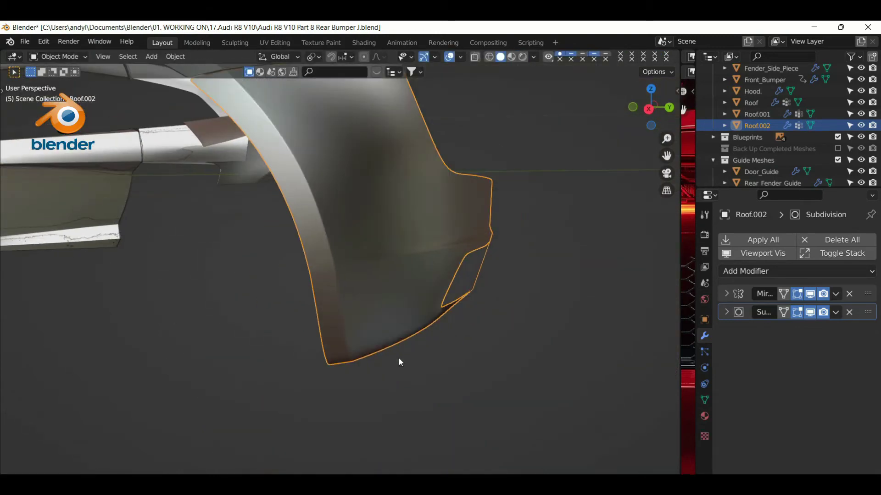
# Add a horizontal loop cut across the bumper beneath the large opening
pyautogui.scroll(-3, 399, 359)
pyautogui.moveTo(281, 380); pyautogui.dragTo(293, 373, button='middle')
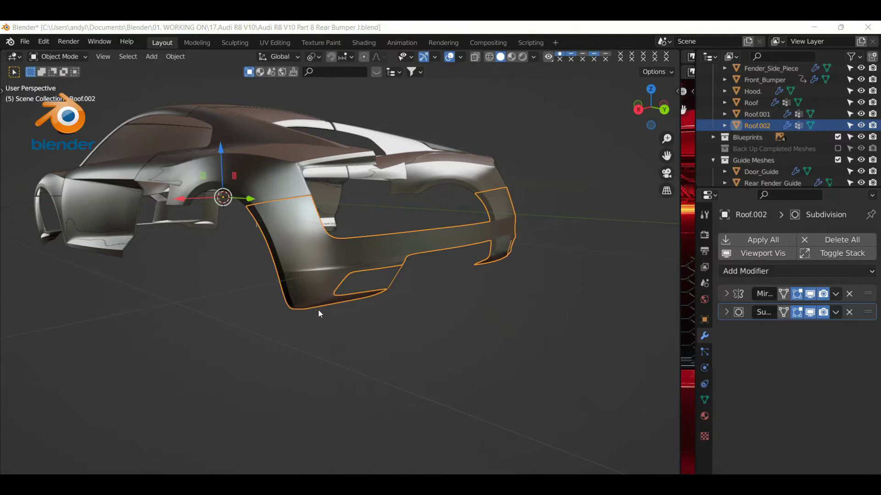
pyautogui.press('Tab')
pyautogui.scroll(3, 321, 305)
pyautogui.scroll(2, 334, 295)
pyautogui.scroll(3, 350, 297)
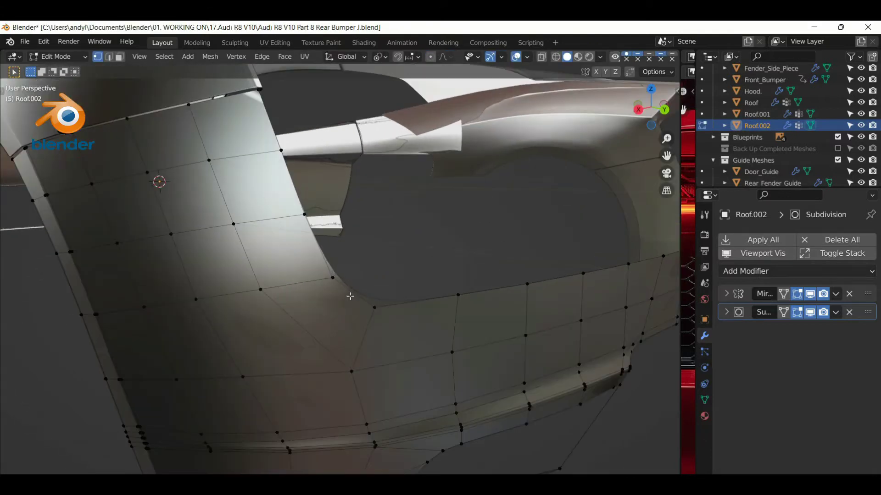
pyautogui.hotkey('ctrl', 'r')
pyautogui.click(371, 329)
pyautogui.click(369, 319)
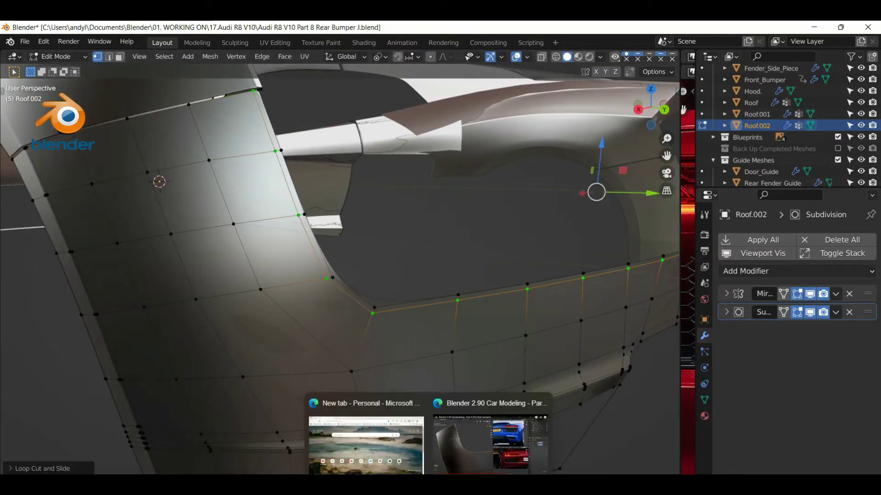
pyautogui.scroll(-5, 609, 407)
pyautogui.press('Tab')
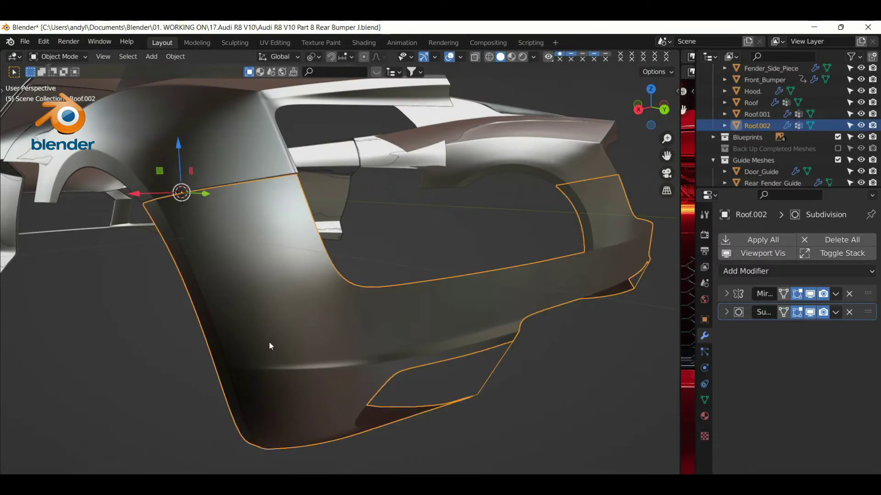
# In Back view with the subdivision preview off, select the opening's upper corner vertex
pyautogui.press('Tab')
pyautogui.press('ctrl+KP_1')
pyautogui.scroll(2, 314, 387)
pyautogui.scroll(2, 318, 345)
pyautogui.scroll(2, 304, 263)
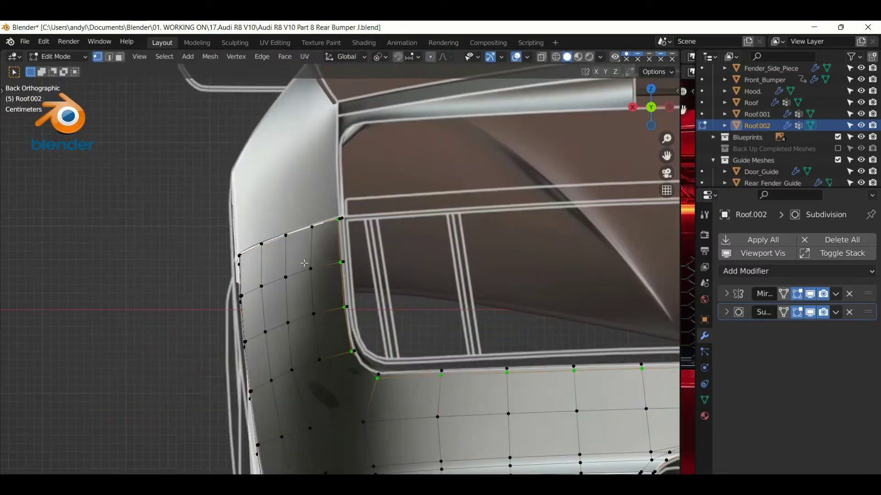
pyautogui.scroll(3, 304, 263)
pyautogui.click(810, 312)
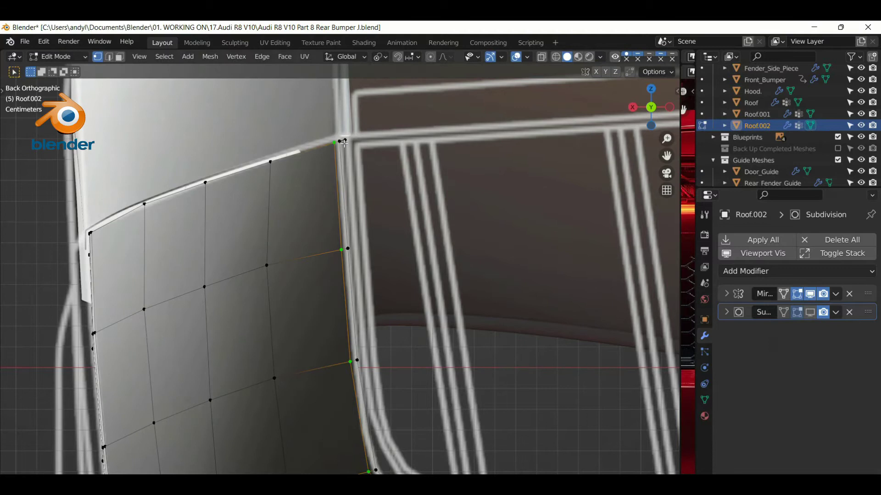
pyautogui.click(349, 139)
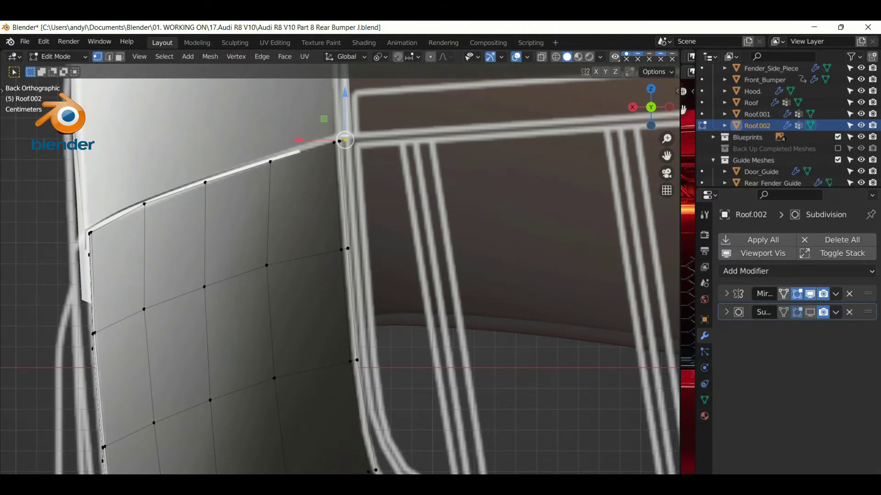
# Add a vertical loop cut beside the corner and vertex-slide it into position
pyautogui.hotkey('ctrl', 'r')
pyautogui.click(352, 257)
pyautogui.scroll(2, 352, 257)
pyautogui.hotkey('shift', 'v')
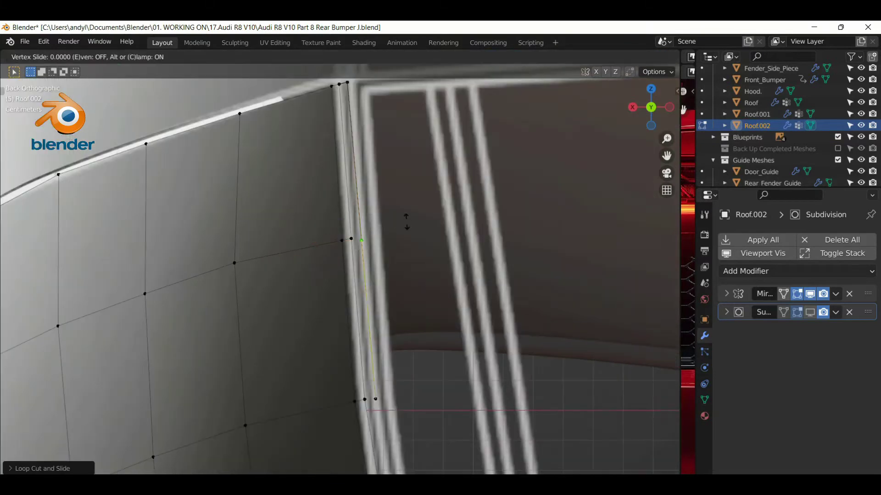
pyautogui.click(406, 208)
pyautogui.scroll(-4, 405, 244)
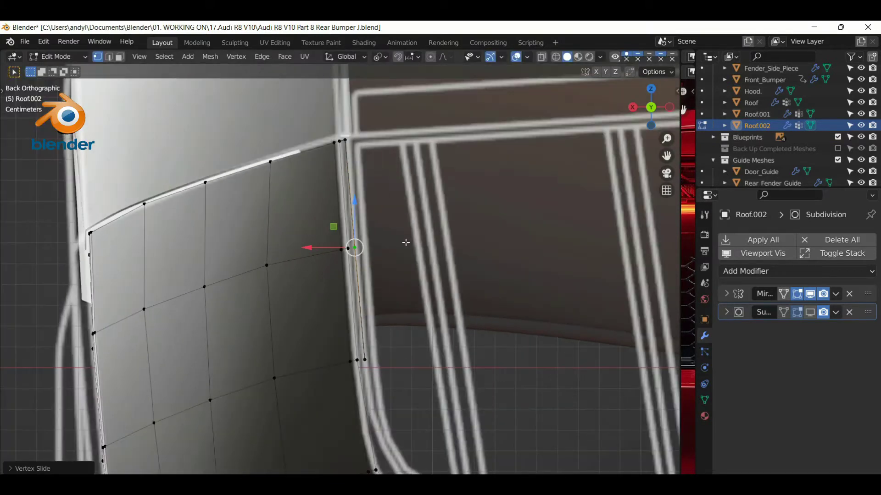
pyautogui.moveTo(405, 244)
pyautogui.mouseDown(button='middle')
pyautogui.moveTo(436, 311)
pyautogui.moveTo(307, 316)
pyautogui.mouseUp(button='middle')
# Scale the selected edge vertices flat to zero along Y
pyautogui.press('s')
pyautogui.press('y')
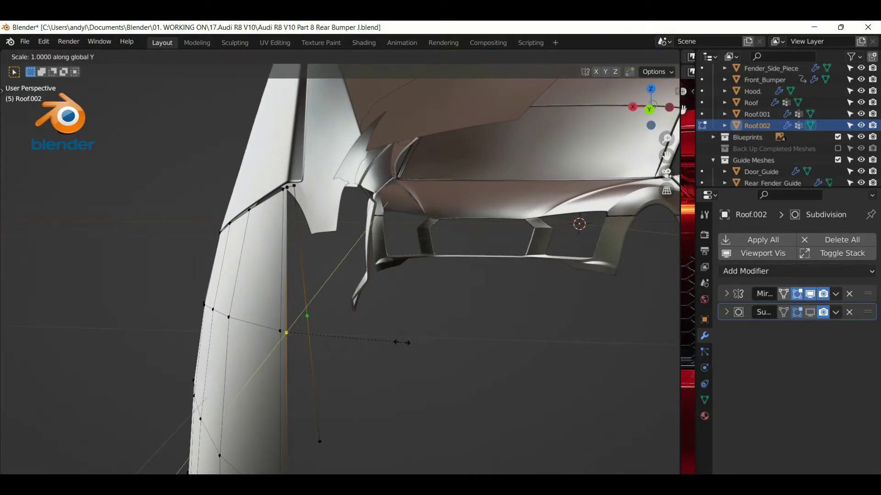
pyautogui.press('Return')
pyautogui.moveTo(401, 342); pyautogui.dragTo(353, 372, button='middle')
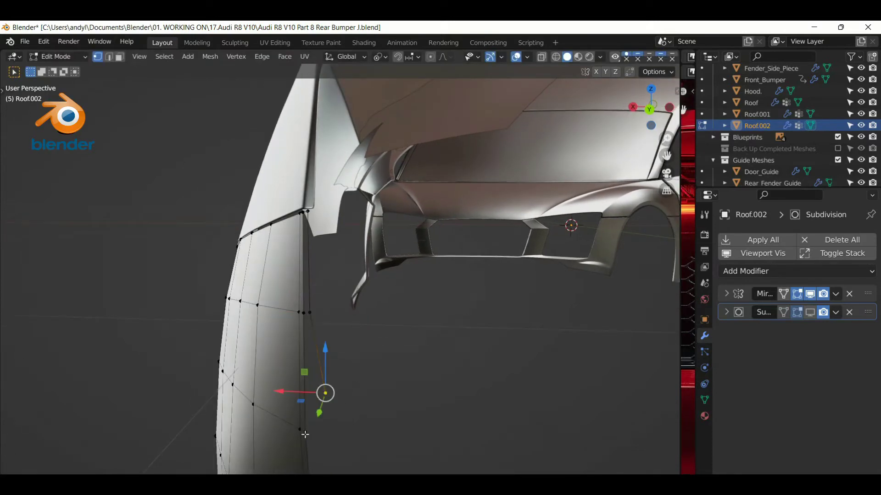
pyautogui.press('s')
pyautogui.press('y')
pyautogui.press('Return')
pyautogui.moveTo(321, 422); pyautogui.dragTo(359, 404, button='middle')
pyautogui.hotkey('ctrl', 'alt', 's')
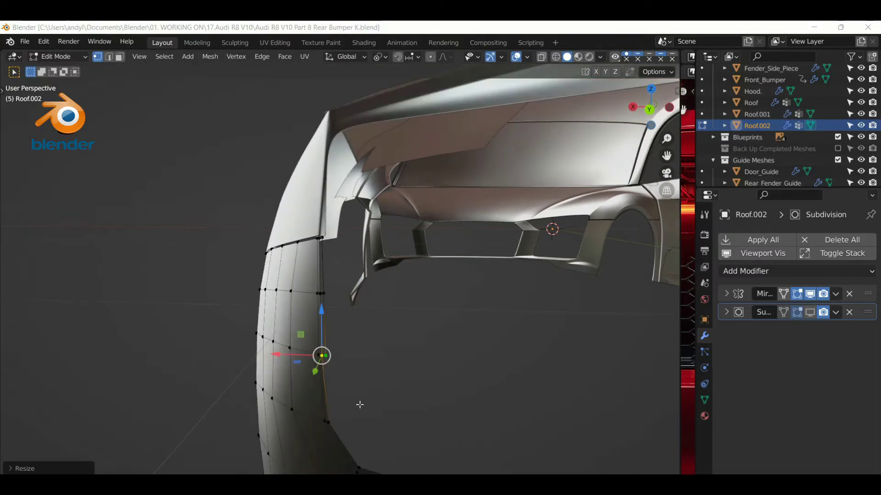
# From Back view, extrude vertices along the opening's corner and bottom edges, then undo an extrusion
pyautogui.press('ctrl+KP_1')
pyautogui.scroll(3, 359, 404)
pyautogui.press('g')
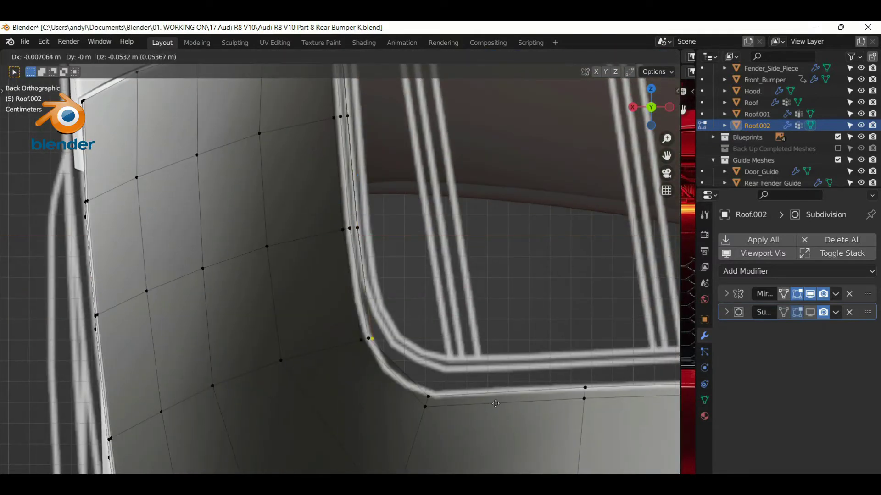
pyautogui.click(507, 379)
pyautogui.press('e')
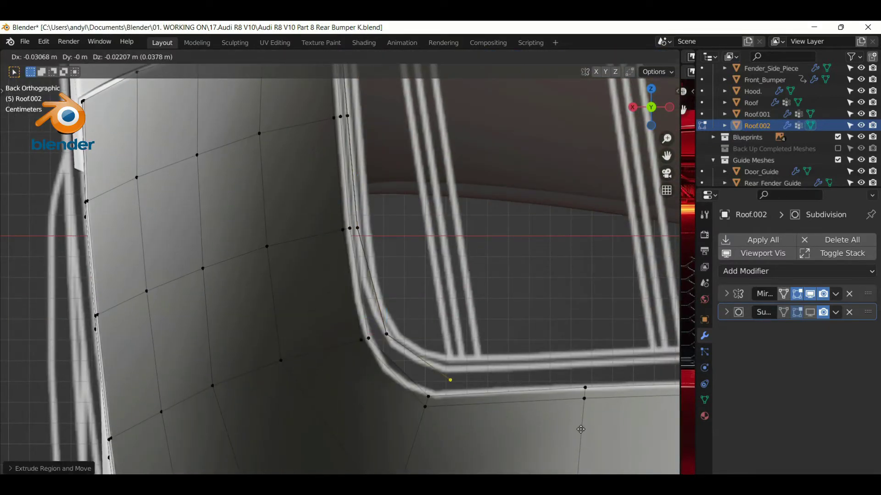
pyautogui.click(565, 419)
pyautogui.press('e')
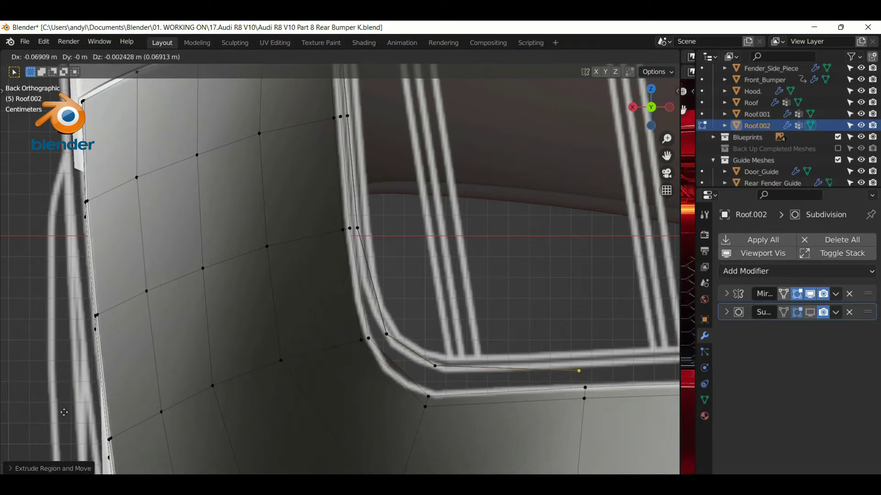
pyautogui.click(60, 400)
pyautogui.hotkey('ctrl', 'z')
pyautogui.hotkey('ctrl', 'z')
pyautogui.hotkey('ctrl', 'z')
# Flatten the next edge vertex to zero along Y and check it from Right view
pyautogui.moveTo(381, 321); pyautogui.dragTo(395, 275, button='middle')
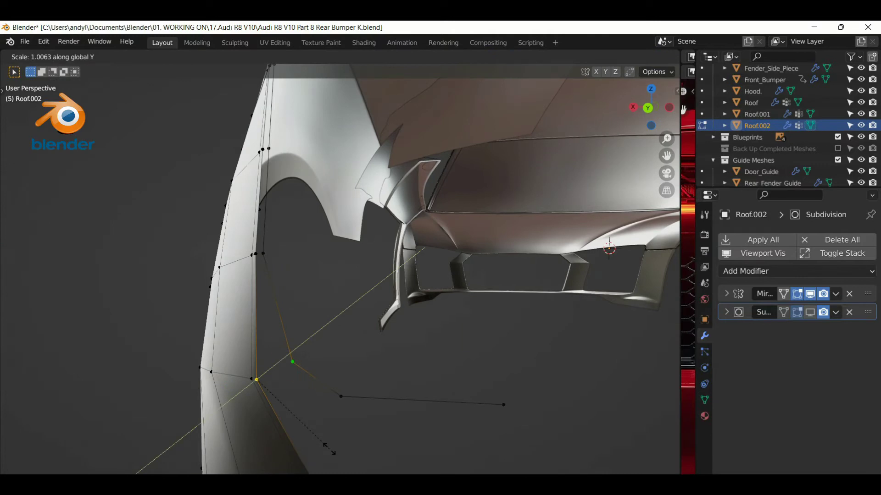
pyautogui.moveTo(394, 339); pyautogui.dragTo(399, 362, button='middle')
pyautogui.press('s')
pyautogui.press('y')
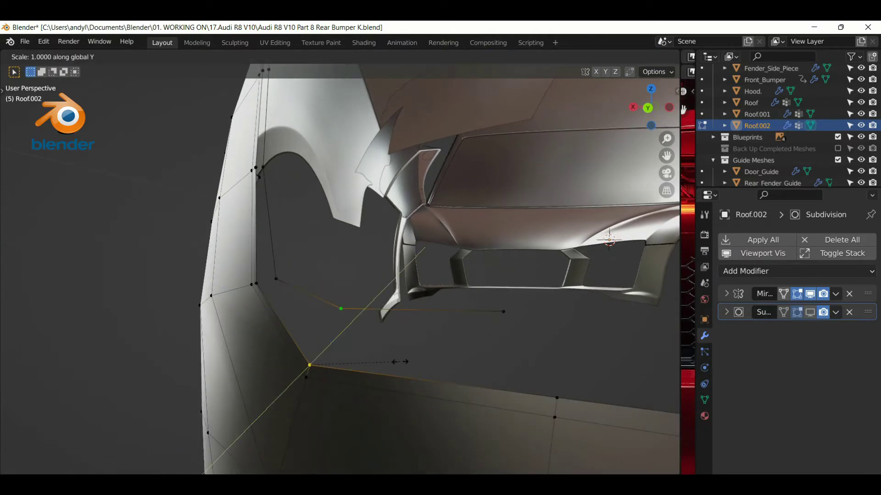
pyautogui.click(504, 312)
pyautogui.press('s')
pyautogui.press('y')
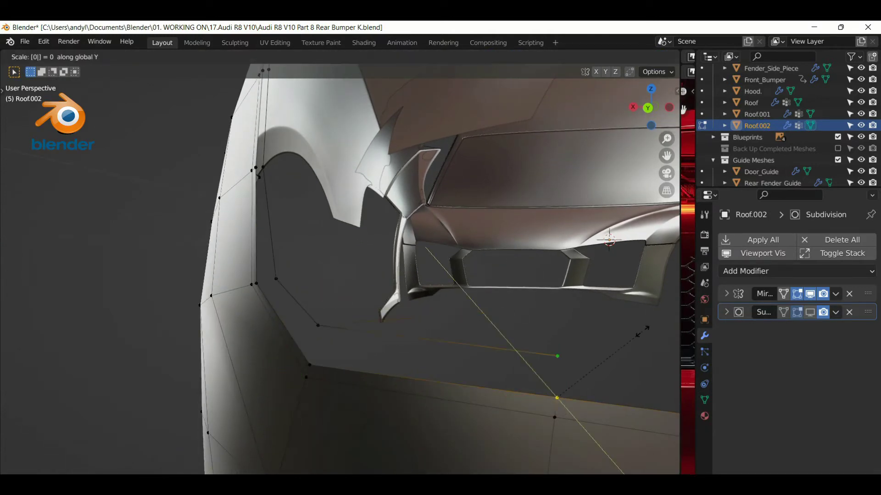
pyautogui.press('Return')
pyautogui.moveTo(592, 312)
pyautogui.mouseDown(button='middle')
pyautogui.moveTo(417, 367)
pyautogui.moveTo(512, 379)
pyautogui.moveTo(561, 318)
pyautogui.mouseUp(button='middle')
pyautogui.press('KP_3')
# In Top view with wireframe X-ray, move the upper corner vertex along Y onto the blueprint's curve
pyautogui.scroll(2, 560, 338)
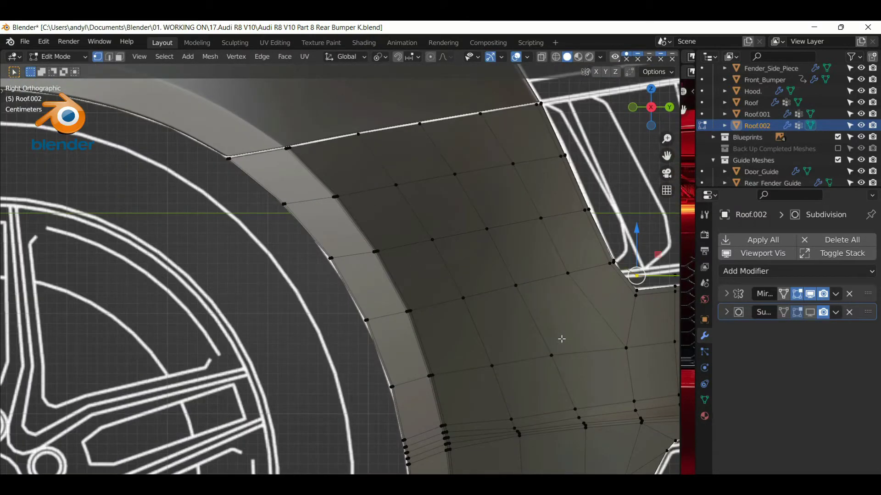
pyautogui.scroll(3, 428, 312)
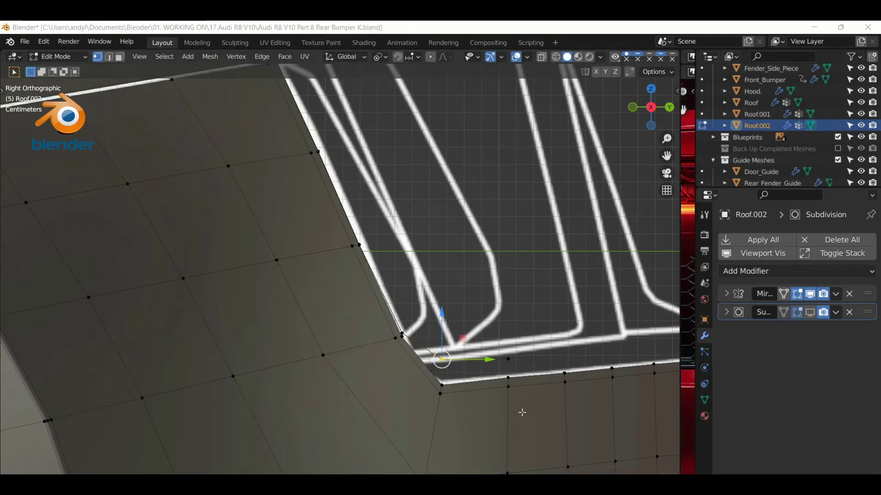
pyautogui.press('KP_7')
pyautogui.press('z')
pyautogui.click(334, 241)
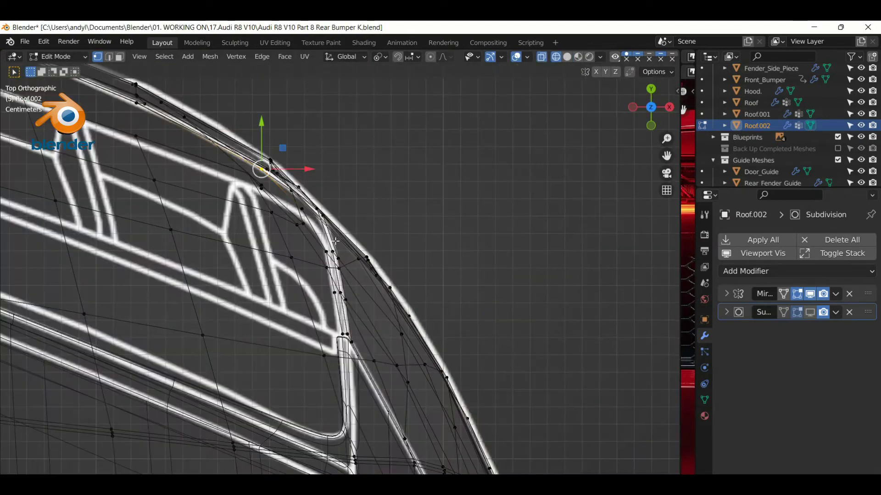
pyautogui.scroll(2, 335, 241)
pyautogui.press('g')
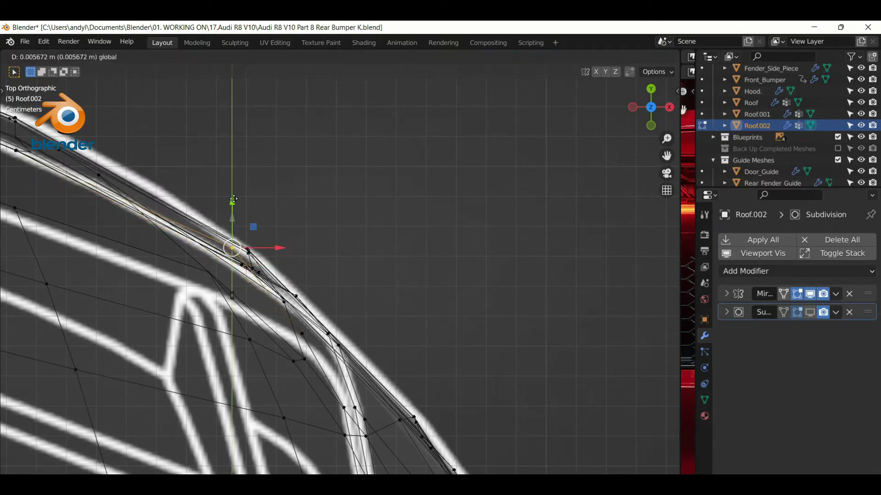
pyautogui.click(229, 239)
pyautogui.moveTo(229, 238); pyautogui.dragTo(257, 216, button='middle')
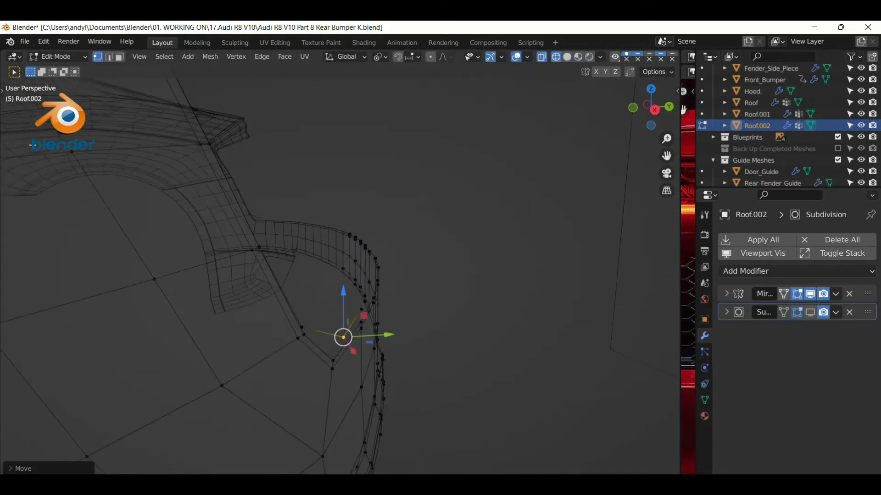
pyautogui.moveTo(604, 173)
pyautogui.mouseDown(button='middle')
pyautogui.moveTo(637, 158)
pyautogui.moveTo(641, 195)
pyautogui.mouseUp(button='middle')
pyautogui.press('KP_7')
pyautogui.moveTo(213, 212); pyautogui.dragTo(214, 216)
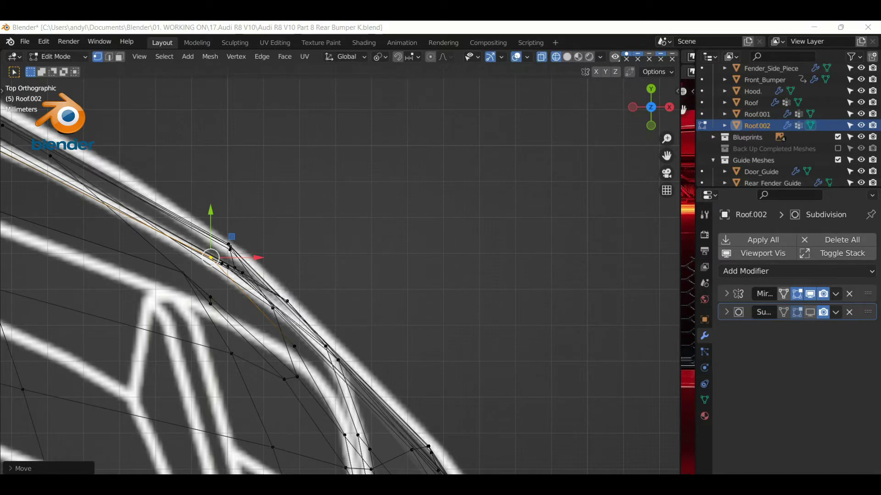
# In top view, raise the bumper edge vertices along Y to match the blueprint outline
pyautogui.moveTo(413, 444); pyautogui.dragTo(356, 327, button='middle')
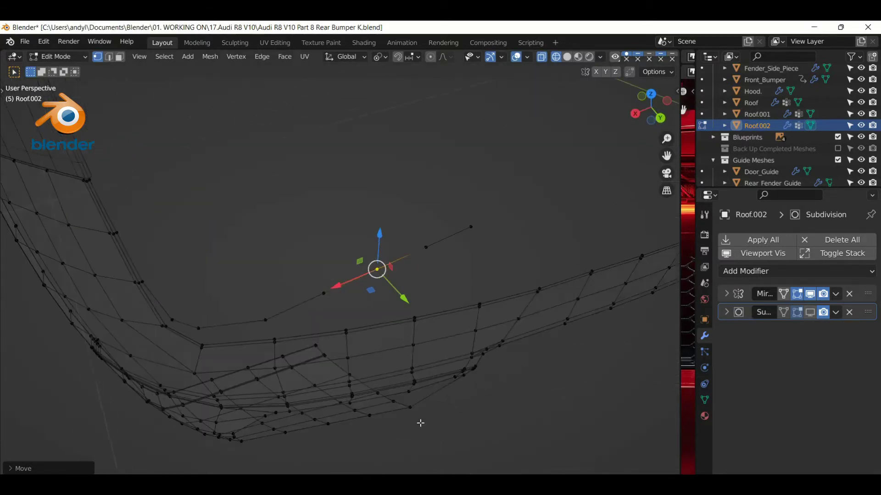
pyautogui.press('KP_7')
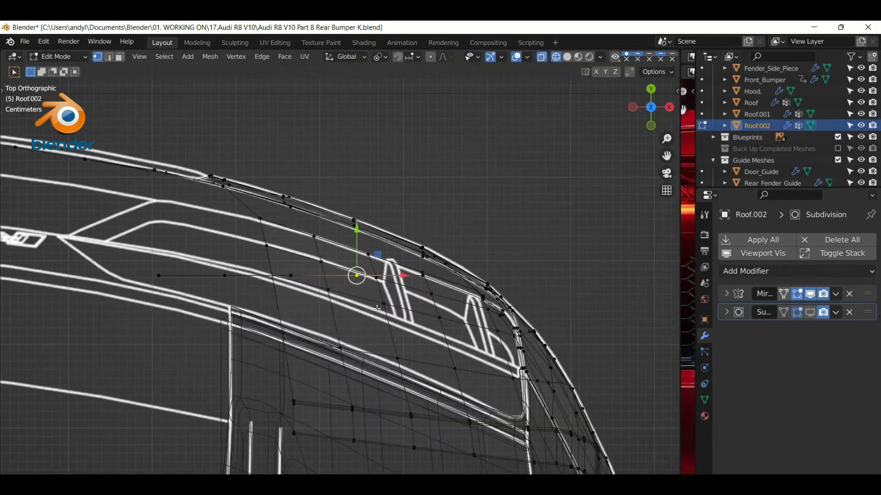
pyautogui.moveTo(378, 254); pyautogui.dragTo(311, 207)
pyautogui.moveTo(225, 276); pyautogui.dragTo(165, 287)
pyautogui.click(158, 276)
pyautogui.moveTo(159, 229); pyautogui.dragTo(157, 132)
pyautogui.moveTo(158, 101); pyautogui.dragTo(157, 100)
pyautogui.moveTo(158, 100)
pyautogui.mouseDown(button='middle')
pyautogui.moveTo(226, 332)
pyautogui.moveTo(21, 295)
pyautogui.moveTo(118, 232)
pyautogui.moveTo(70, 219)
pyautogui.moveTo(128, 293)
pyautogui.moveTo(511, 453)
pyautogui.moveTo(350, 350)
pyautogui.mouseUp(button='middle')
# Evenly space the fender edge vertices with LoopTools Space on a shortest-path selection
pyautogui.hotkey('shift', 'z')
pyautogui.click(271, 322)
pyautogui.keyDown('ctrl'); pyautogui.click(427, 248); pyautogui.keyUp('ctrl')
pyautogui.rightClick(541, 159)
pyautogui.click(633, 256)
pyautogui.moveTo(633, 256)
pyautogui.mouseDown(button='middle')
pyautogui.moveTo(529, 303)
pyautogui.moveTo(361, 248)
pyautogui.mouseUp(button='middle')
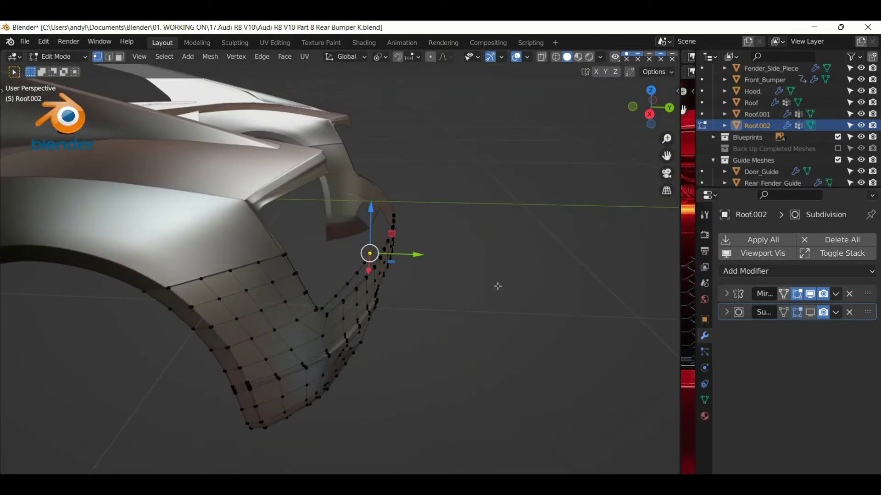
# In back view with wireframe shading, extend the bumper's end vertex along X
pyautogui.press('ctrl+KP_1')
pyautogui.press('z')
pyautogui.click(411, 303)
pyautogui.keyDown('shift'); pyautogui.moveTo(411, 304); pyautogui.dragTo(139, 322, button='middle'); pyautogui.keyUp('shift')
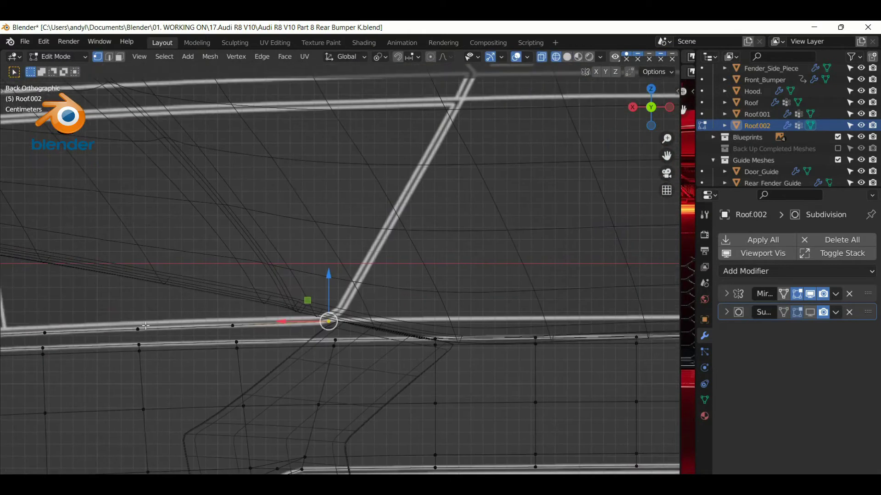
pyautogui.keyDown('shift'); pyautogui.moveTo(321, 322); pyautogui.dragTo(142, 325, button='middle'); pyautogui.keyUp('shift')
pyautogui.moveTo(248, 387)
pyautogui.keyDown('shift'); pyautogui.mouseDown(button='middle')
pyautogui.moveTo(327, 367)
pyautogui.moveTo(224, 374)
pyautogui.mouseUp(button='middle'); pyautogui.keyUp('shift')
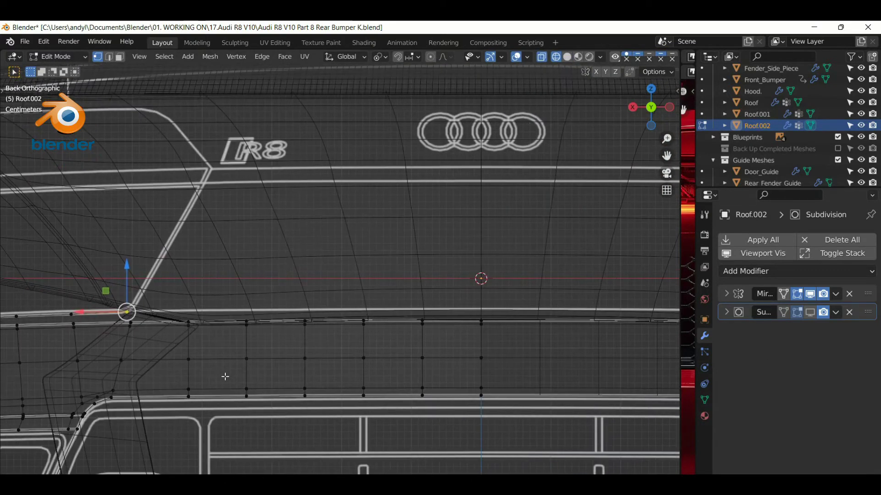
pyautogui.press('g')
pyautogui.press('x')
pyautogui.click(608, 360)
# Drop the new vertex onto the line along Z and add an edge loop along the bumper top
pyautogui.scroll(3, 609, 361)
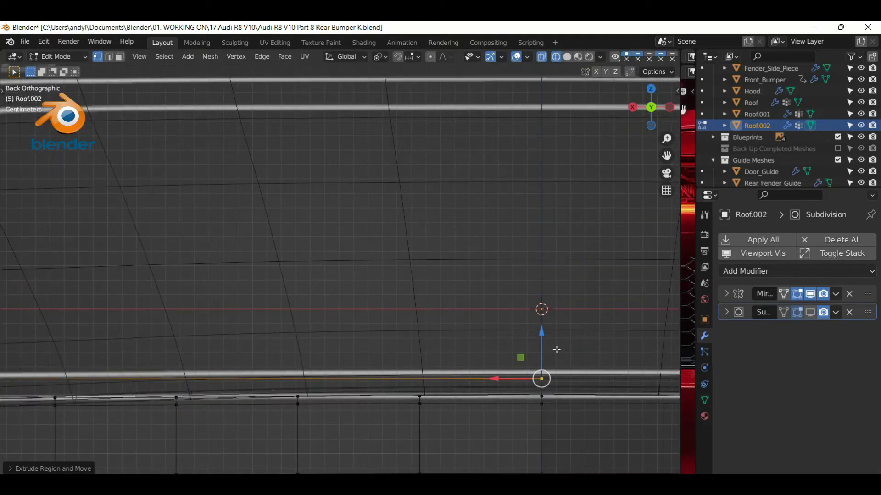
pyautogui.moveTo(541, 334); pyautogui.dragTo(543, 327)
pyautogui.scroll(-2, 249, 337)
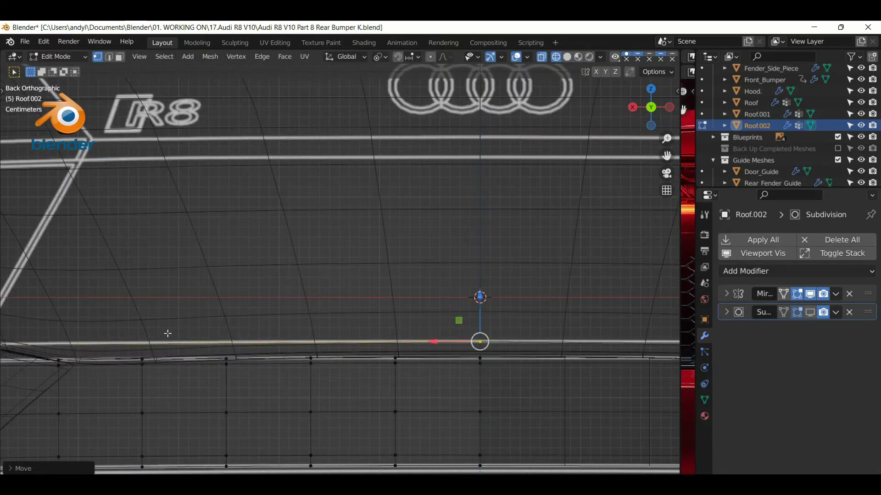
pyautogui.keyDown('shift'); pyautogui.moveTo(168, 334); pyautogui.dragTo(325, 334, button='middle'); pyautogui.keyUp('shift')
pyautogui.press('l')
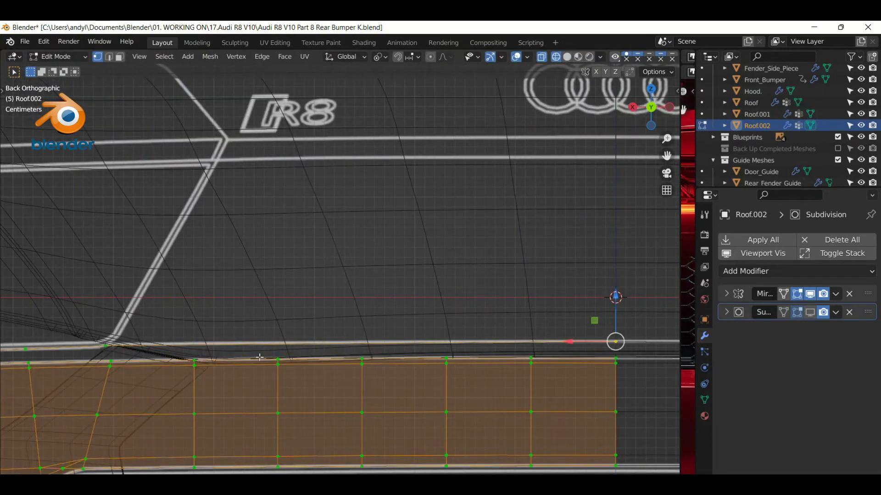
pyautogui.click(360, 344)
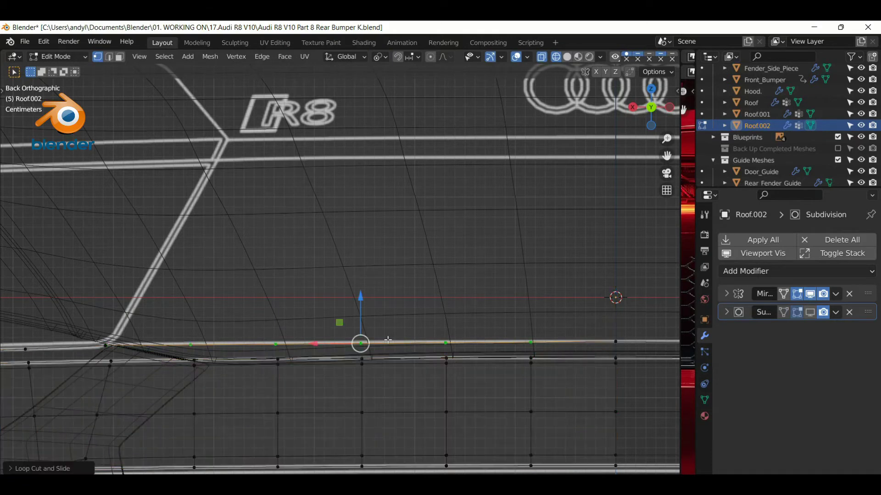
# Raise the next top-edge vertices along Z onto the back-view blueprint line
pyautogui.scroll(3, 408, 373)
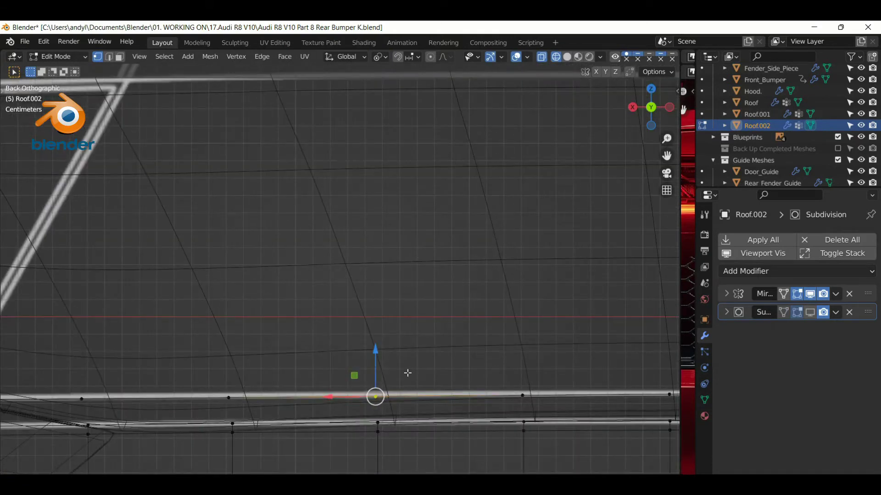
pyautogui.keyDown('ctrl'); pyautogui.scroll(-5, 417, 375); pyautogui.keyUp('ctrl')
pyautogui.scroll(2, 473, 395)
pyautogui.moveTo(472, 396); pyautogui.dragTo(472, 392)
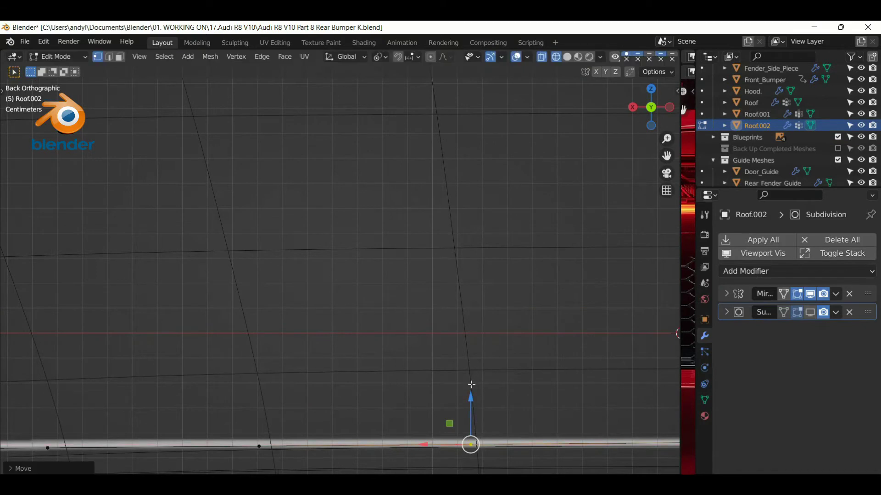
pyautogui.click(255, 427)
pyautogui.moveTo(255, 428); pyautogui.dragTo(258, 422)
pyautogui.scroll(-2, 258, 423)
pyautogui.keyDown('ctrl'); pyautogui.scroll(-3, 582, 349); pyautogui.keyUp('ctrl')
pyautogui.moveTo(379, 347); pyautogui.dragTo(379, 342)
pyautogui.keyDown('shift'); pyautogui.moveTo(379, 341); pyautogui.dragTo(423, 300, button='middle'); pyautogui.keyUp('shift')
pyautogui.moveTo(423, 301); pyautogui.dragTo(424, 303)
pyautogui.keyDown('shift'); pyautogui.moveTo(235, 291); pyautogui.dragTo(358, 289, button='middle'); pyautogui.keyUp('shift')
# Place a vertex on the tube bend and fine-tune the next vertex's height along Z
pyautogui.moveTo(357, 289); pyautogui.dragTo(309, 302)
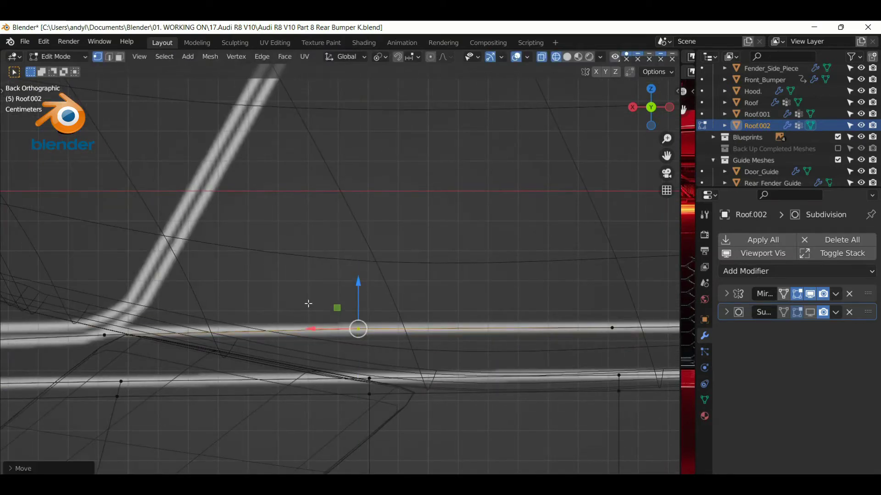
pyautogui.keyDown('shift'); pyautogui.moveTo(224, 306); pyautogui.dragTo(358, 308, button='middle'); pyautogui.keyUp('shift')
pyautogui.press('g')
pyautogui.click(255, 317)
pyautogui.keyDown('shift'); pyautogui.moveTo(66, 342); pyautogui.dragTo(293, 334, button='middle'); pyautogui.keyUp('shift')
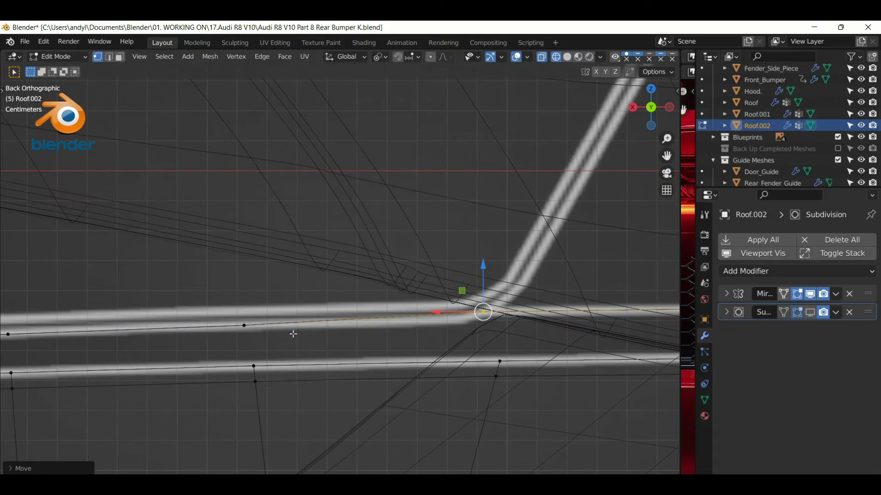
pyautogui.click(248, 325)
pyautogui.moveTo(246, 307); pyautogui.dragTo(247, 305)
pyautogui.keyDown('shift'); pyautogui.moveTo(248, 312); pyautogui.dragTo(257, 306, button='middle'); pyautogui.keyUp('shift')
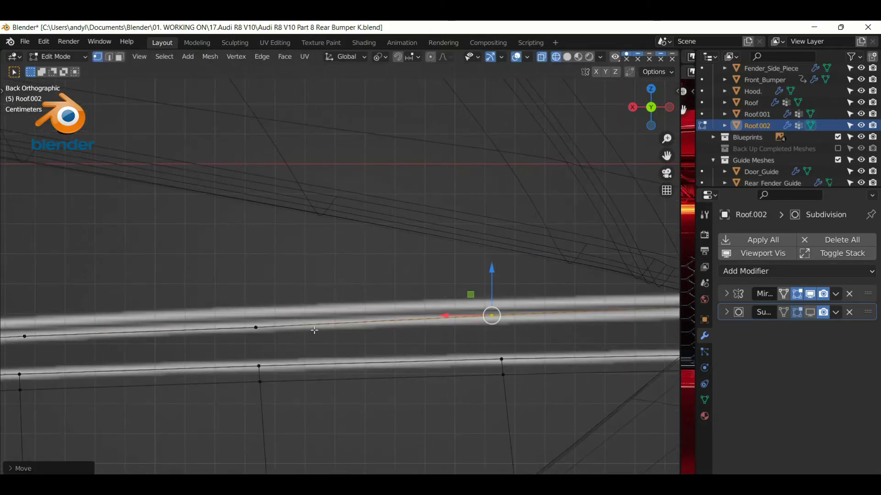
pyautogui.moveTo(256, 305); pyautogui.dragTo(257, 306)
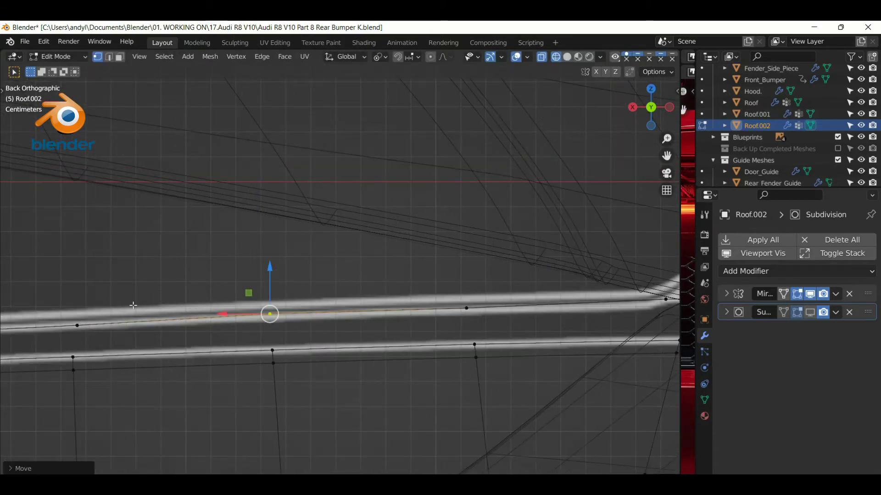
# Raise the vertex near the tube corner along Z, then view the bumper in perspective
pyautogui.keyDown('shift'); pyautogui.moveTo(257, 306); pyautogui.dragTo(250, 320, button='middle'); pyautogui.keyUp('shift')
pyautogui.moveTo(250, 320); pyautogui.dragTo(251, 296)
pyautogui.click(222, 340)
pyautogui.press('g')
pyautogui.press('z')
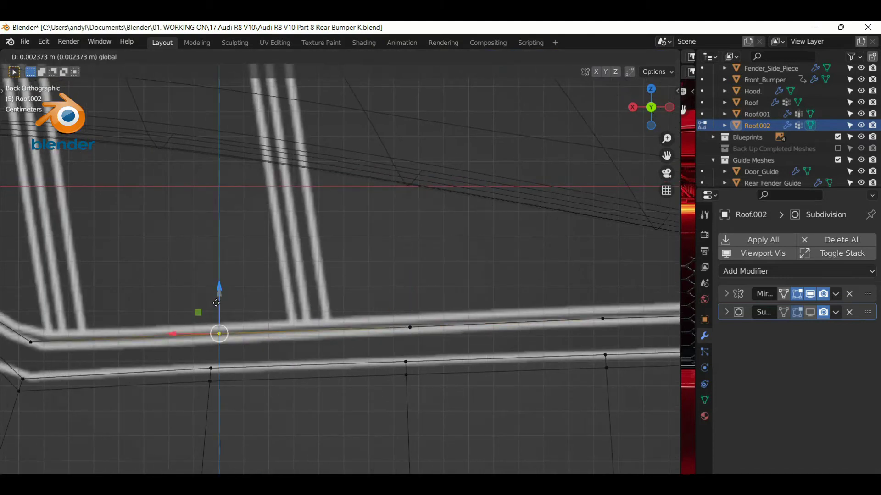
pyautogui.click(216, 323)
pyautogui.keyDown('shift'); pyautogui.moveTo(216, 323); pyautogui.dragTo(239, 321, button='middle'); pyautogui.keyUp('shift')
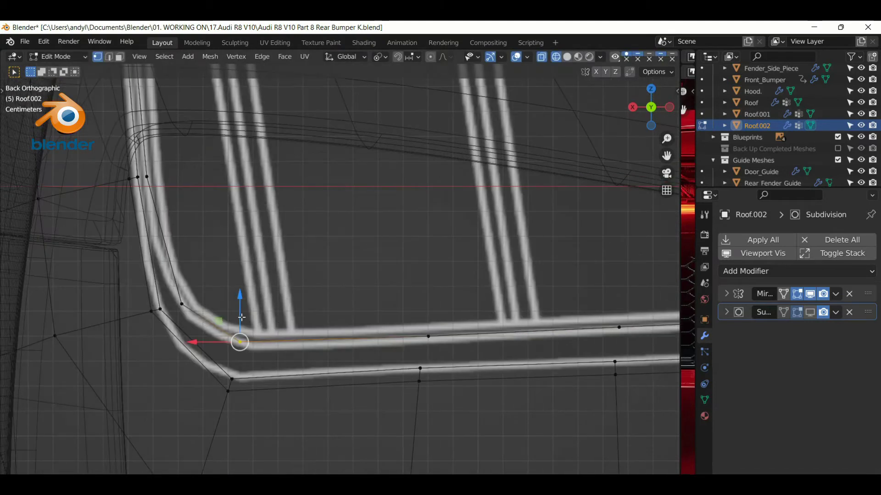
pyautogui.scroll(-6, 241, 318)
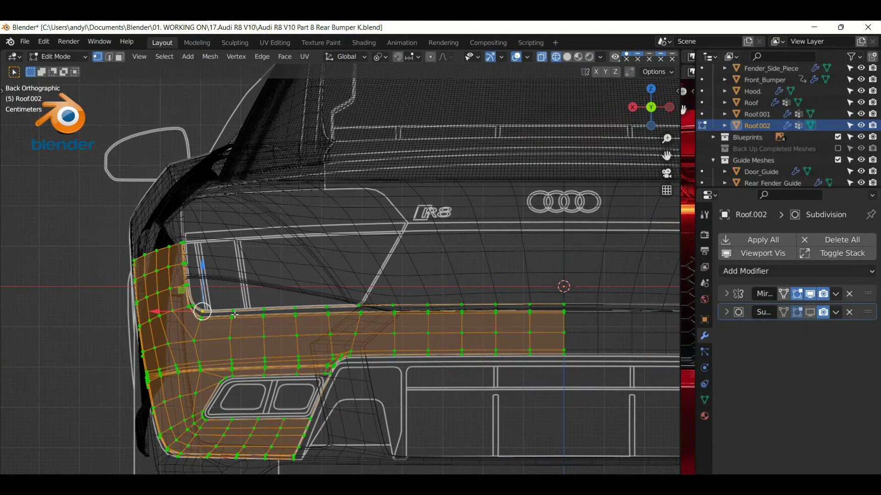
pyautogui.moveTo(546, 328); pyautogui.dragTo(526, 295, button='middle')
# In solid shading and top view, move the bumper corner vertex onto the outline
pyautogui.press('z')
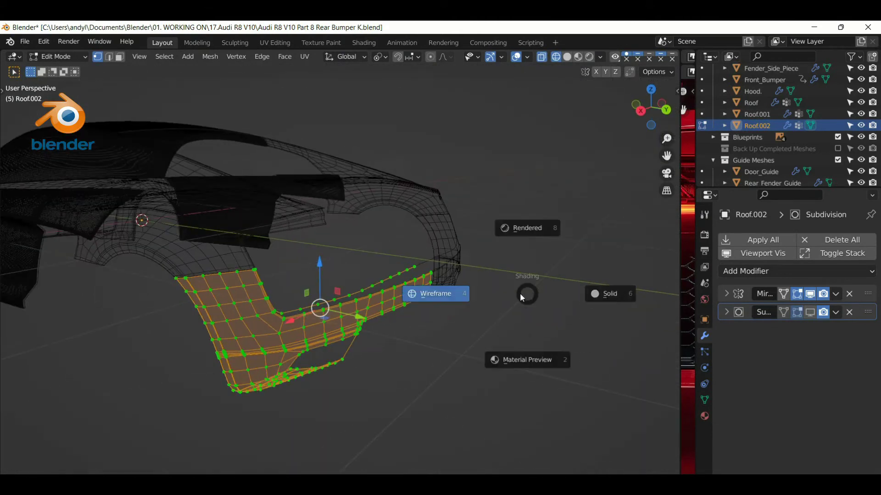
pyautogui.click(603, 297)
pyautogui.click(354, 291)
pyautogui.press('KP_7')
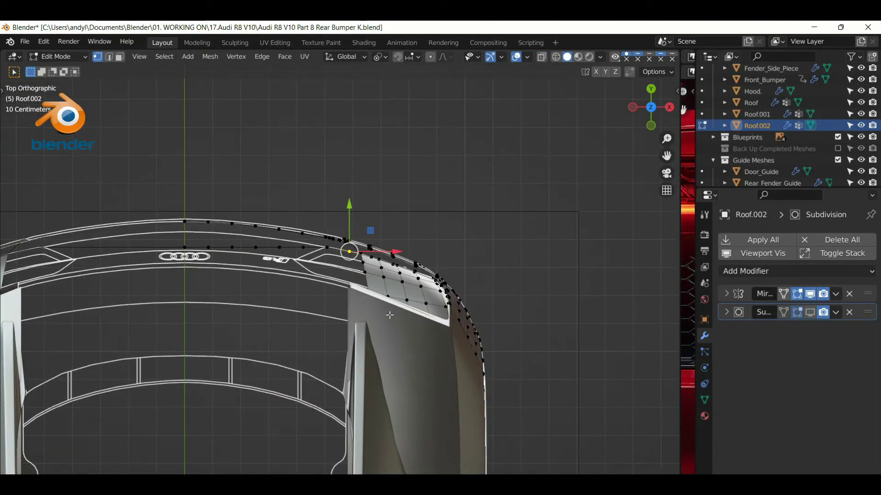
pyautogui.scroll(3, 389, 315)
pyautogui.scroll(2, 285, 180)
pyautogui.keyDown('shift'); pyautogui.moveTo(284, 179); pyautogui.dragTo(500, 260, button='middle'); pyautogui.keyUp('shift')
pyautogui.press('g')
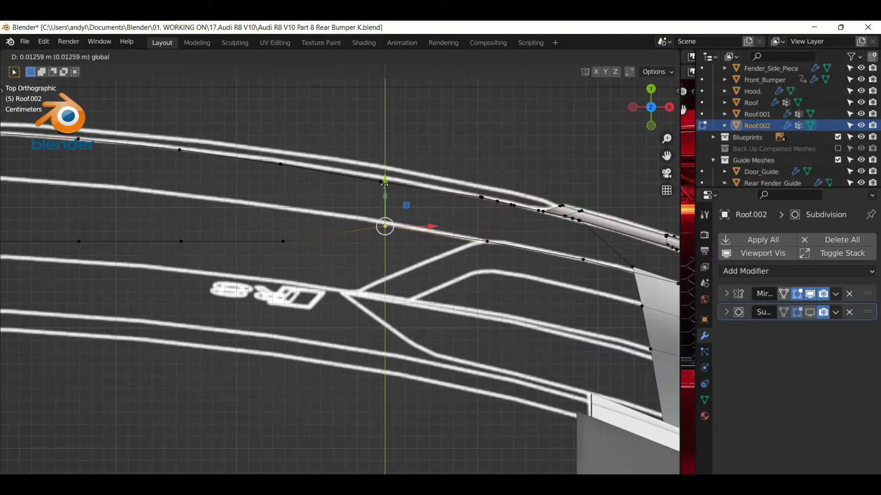
pyautogui.click(188, 197)
# Slide the next bumper-top vertex along Y onto the blueprint line
pyautogui.click(283, 241)
pyautogui.press('g')
pyautogui.press('y')
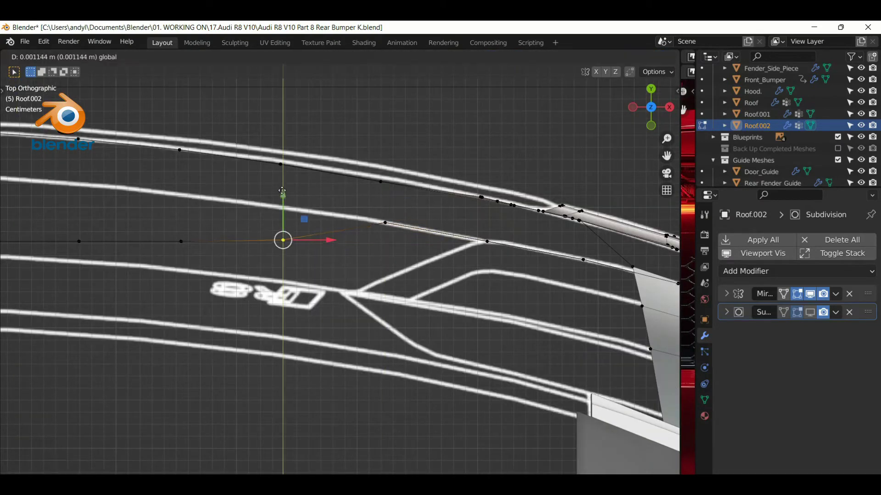
pyautogui.click(282, 108)
pyautogui.press('g')
pyautogui.press('y')
pyautogui.click(181, 196)
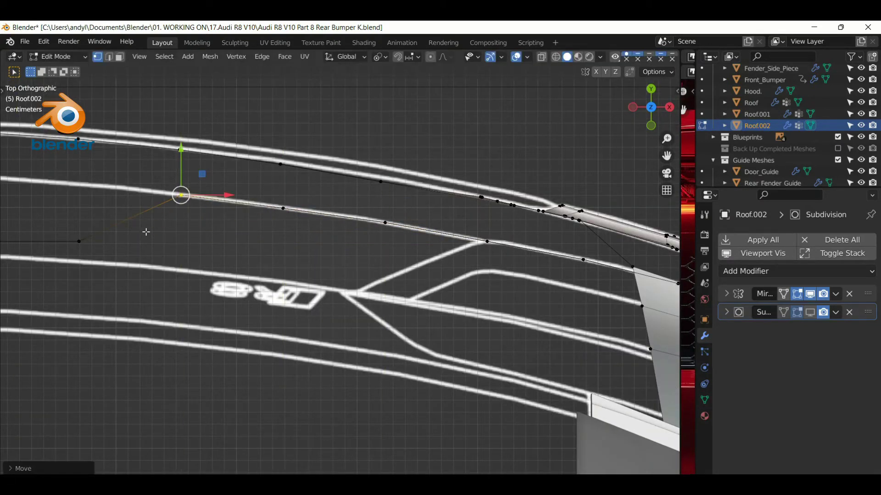
pyautogui.keyDown('shift'); pyautogui.moveTo(145, 230); pyautogui.dragTo(319, 270, button='middle'); pyautogui.keyUp('shift')
pyautogui.scroll(-1, 319, 270)
pyautogui.click(319, 270)
pyautogui.scroll(5, 319, 270)
# Align the neighbouring vertex and the next lower-curve vertex along Y to the blueprint lines
pyautogui.press('g')
pyautogui.press('y')
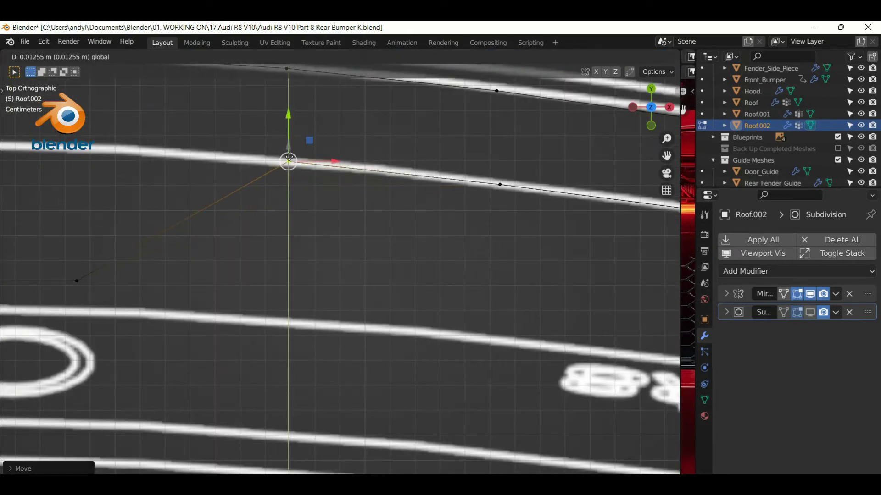
pyautogui.click(293, 151)
pyautogui.scroll(-3, 329, 252)
pyautogui.click(156, 275)
pyautogui.moveTo(157, 231); pyautogui.dragTo(156, 206)
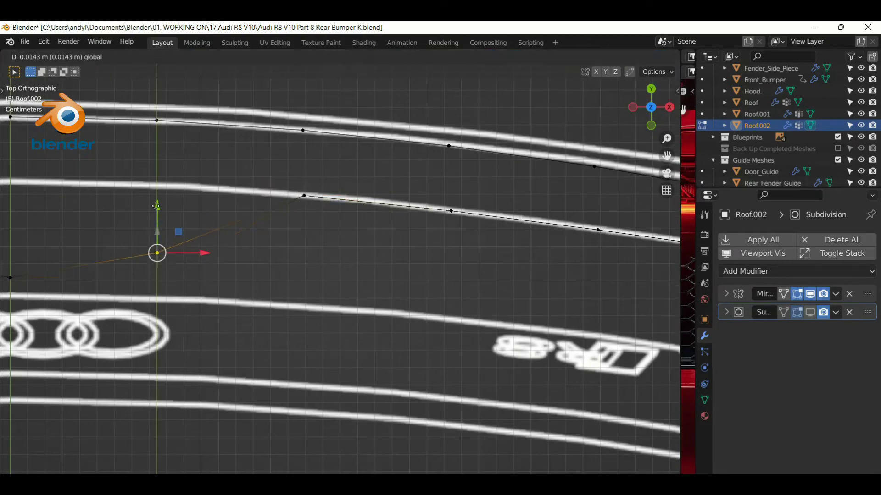
pyautogui.click(148, 415)
pyautogui.keyDown('shift'); pyautogui.moveTo(147, 415); pyautogui.dragTo(342, 450, button='middle'); pyautogui.keyUp('shift')
pyautogui.click(205, 312)
pyautogui.press('g')
pyautogui.press('y')
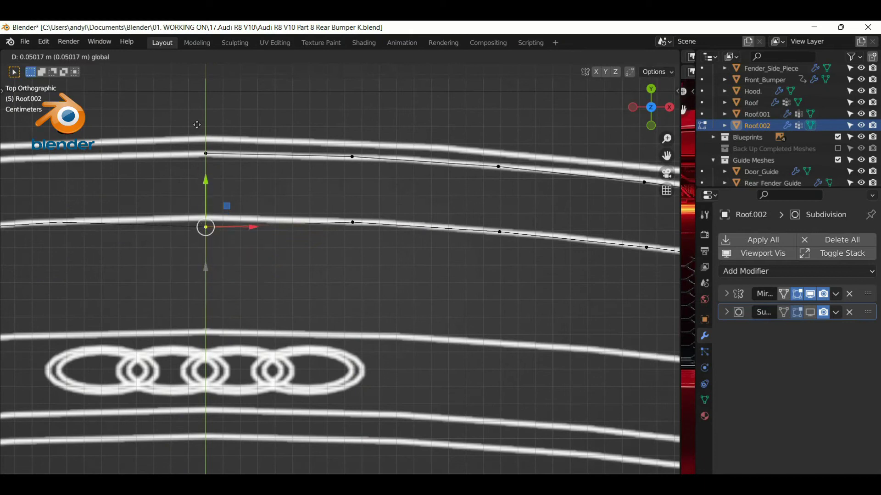
pyautogui.click(197, 120)
# Nudge an upper-curve vertex along Y and cancel an accidental move
pyautogui.keyDown('shift'); pyautogui.moveTo(488, 202); pyautogui.dragTo(229, 234, button='middle'); pyautogui.keyUp('shift')
pyautogui.click(386, 213)
pyautogui.press('g')
pyautogui.press('y')
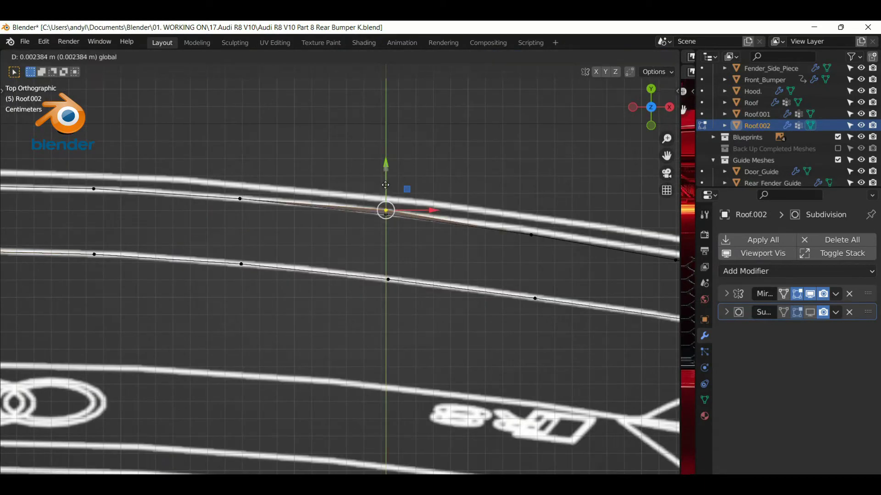
pyautogui.click(386, 209)
pyautogui.moveTo(377, 307); pyautogui.dragTo(477, 188)
pyautogui.scroll(3, 387, 171)
pyautogui.press('g')
pyautogui.press('Escape')
# Switch to wireframe X-ray and box-select vertices along the upper curve
pyautogui.press('z')
pyautogui.click(338, 268)
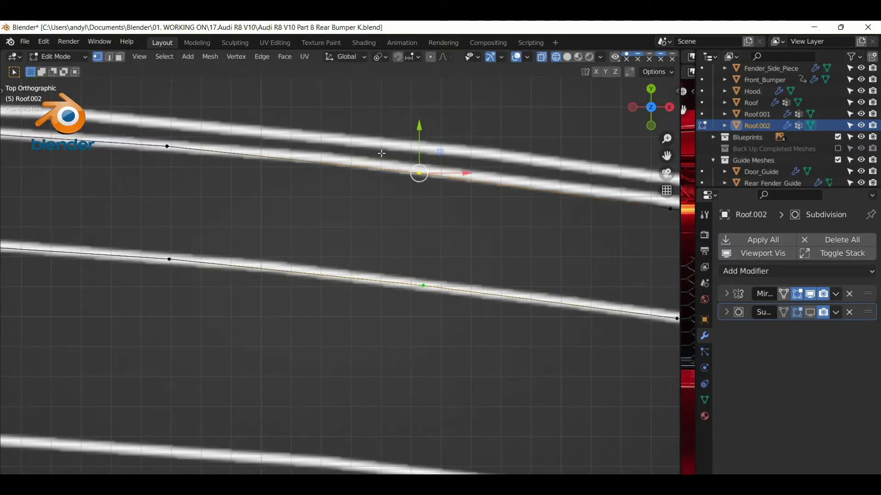
pyautogui.hotkey('alt', 'a')
pyautogui.press('b')
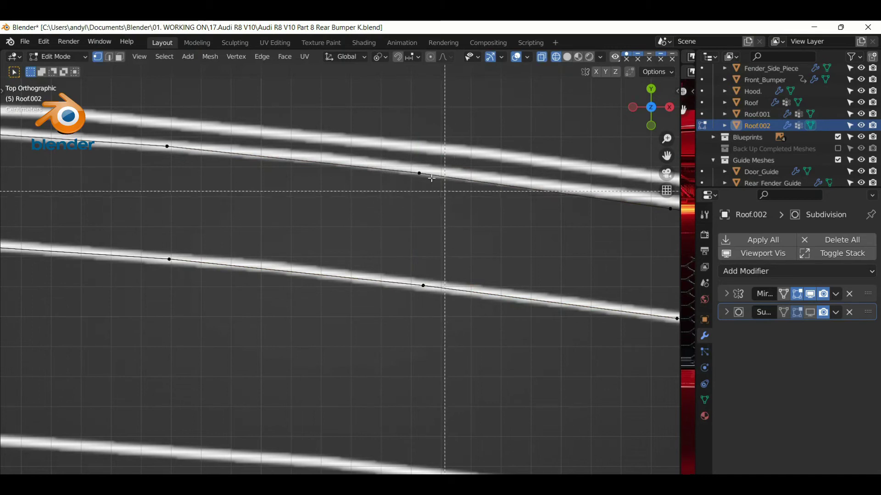
pyautogui.moveTo(431, 178); pyautogui.dragTo(413, 167)
pyautogui.scroll(2, 421, 134)
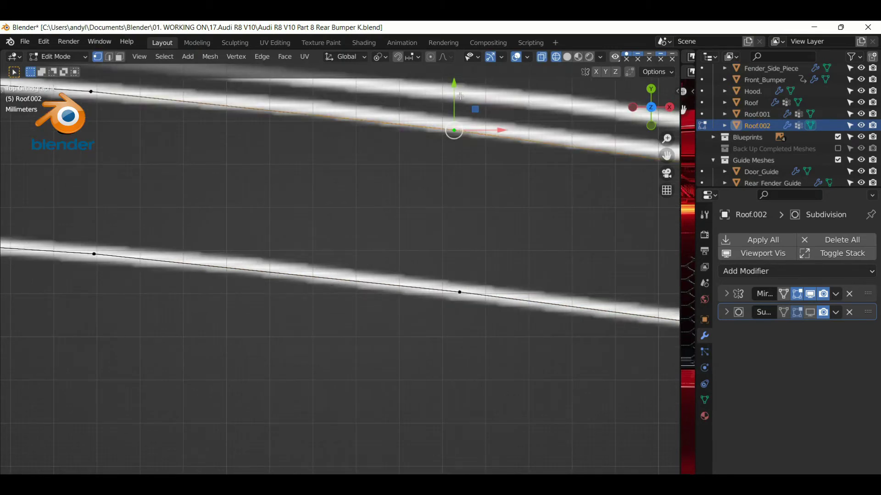
pyautogui.keyDown('shift'); pyautogui.moveTo(460, 171); pyautogui.dragTo(496, 219, button='middle'); pyautogui.keyUp('shift')
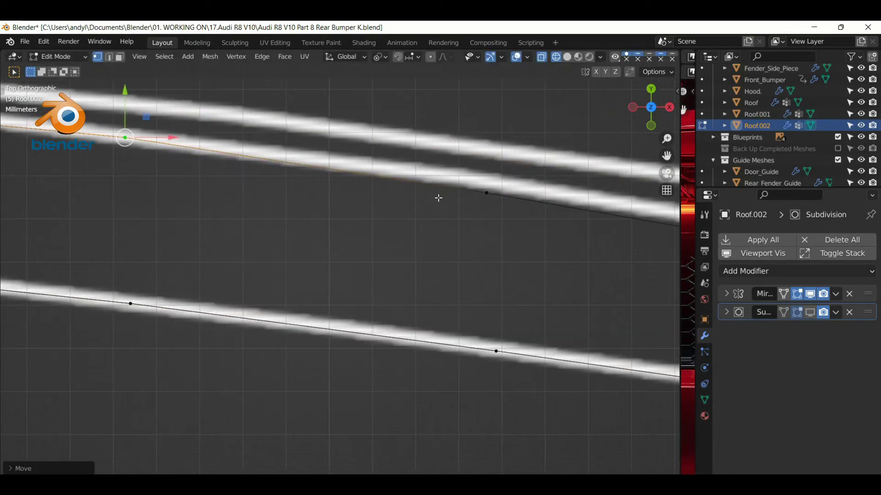
pyautogui.hotkey('alt', 'a')
pyautogui.press('b')
pyautogui.moveTo(497, 219); pyautogui.dragTo(477, 183)
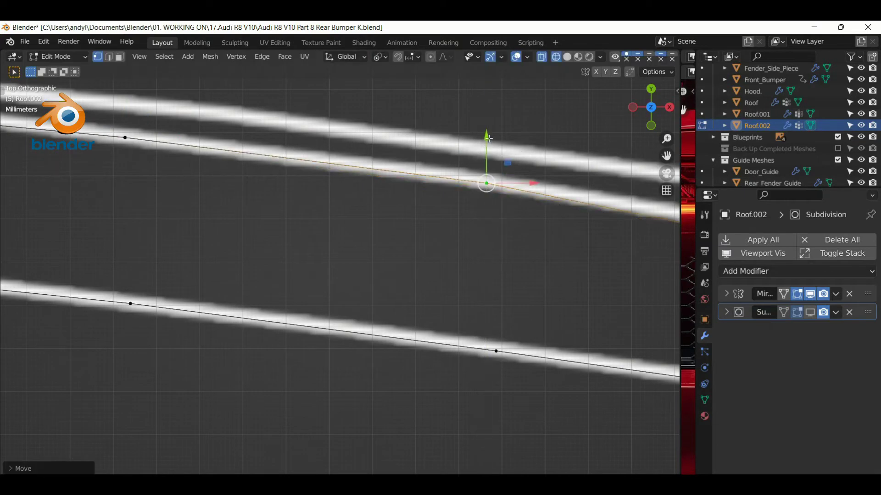
pyautogui.scroll(-2, 525, 140)
pyautogui.keyDown('shift'); pyautogui.moveTo(500, 272); pyautogui.dragTo(197, 291, button='middle'); pyautogui.keyUp('shift')
# Slide the selected vertex onto the blueprint line, then check the whole bumper from the side
pyautogui.hotkey('alt', 'a')
pyautogui.press('b')
pyautogui.moveTo(367, 311)
pyautogui.mouseDown()
pyautogui.moveTo(400, 257)
pyautogui.moveTo(388, 228)
pyautogui.moveTo(388, 239)
pyautogui.mouseUp()
pyautogui.scroll(-3, 388, 238)
pyautogui.scroll(-2, 468, 255)
pyautogui.press('KP_3')
pyautogui.scroll(3, 480, 275)
pyautogui.keyDown('shift'); pyautogui.moveTo(436, 300); pyautogui.dragTo(431, 240, button='middle'); pyautogui.keyUp('shift')
pyautogui.scroll(-5, 431, 256)
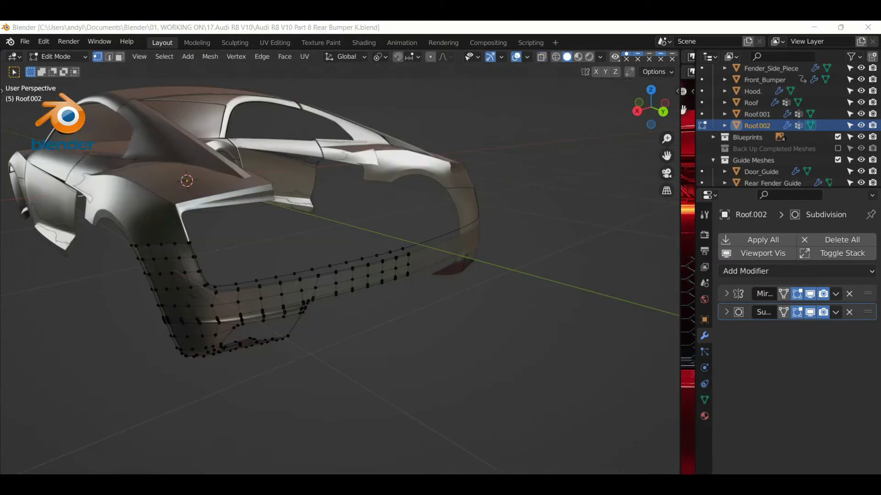
# Select the bumper's end corner and frame the area below the R8 badge in rear view
pyautogui.scroll(5, 467, 242)
pyautogui.click(573, 222)
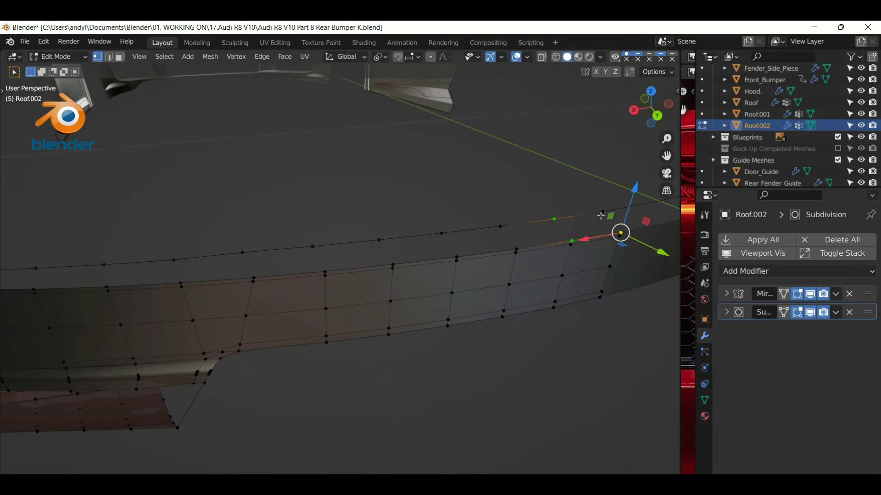
pyautogui.press('ctrl+KP_Add')
pyautogui.moveTo(596, 216); pyautogui.dragTo(556, 220, button='middle')
pyautogui.click(810, 312)
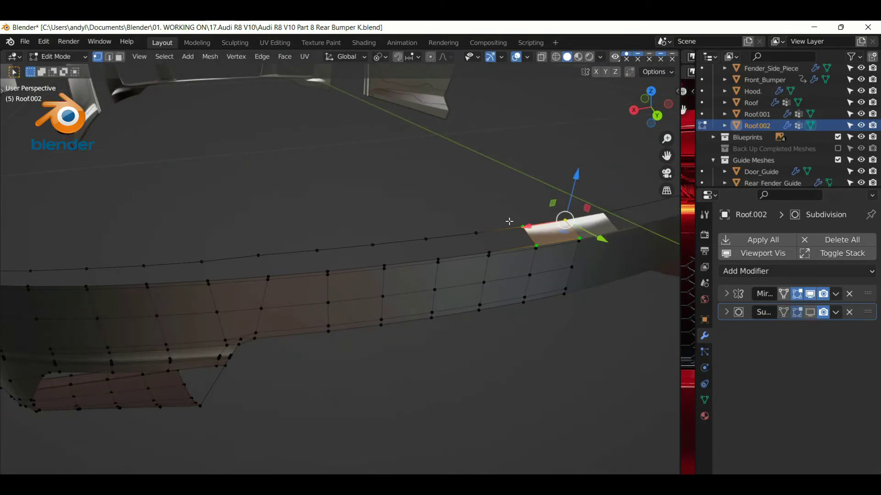
pyautogui.moveTo(596, 275)
pyautogui.mouseDown(button='middle')
pyautogui.moveTo(98, 277)
pyautogui.moveTo(275, 294)
pyautogui.mouseUp(button='middle')
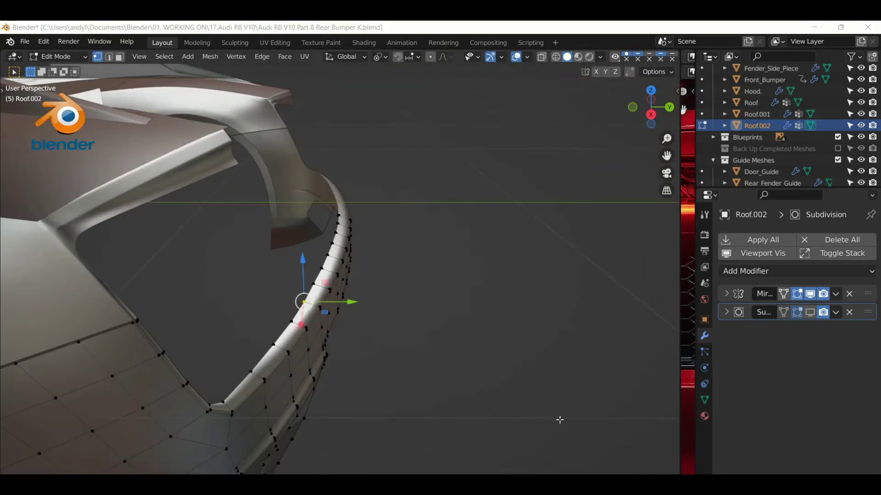
pyautogui.press('ctrl+KP_1')
pyautogui.scroll(3, 502, 245)
pyautogui.scroll(3, 619, 261)
pyautogui.scroll(3, 361, 336)
pyautogui.keyDown('shift'); pyautogui.moveTo(361, 336); pyautogui.dragTo(285, 380, button='middle'); pyautogui.keyUp('shift')
# Extrude the corner vertex onto the badge outline and pull it back along Y
pyautogui.press('g')
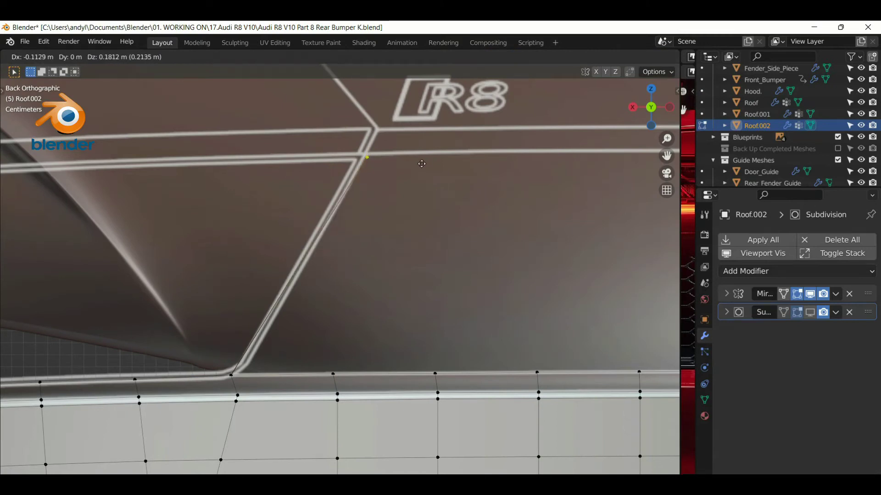
pyautogui.click(409, 148)
pyautogui.press('KP_3')
pyautogui.moveTo(316, 155); pyautogui.dragTo(248, 138)
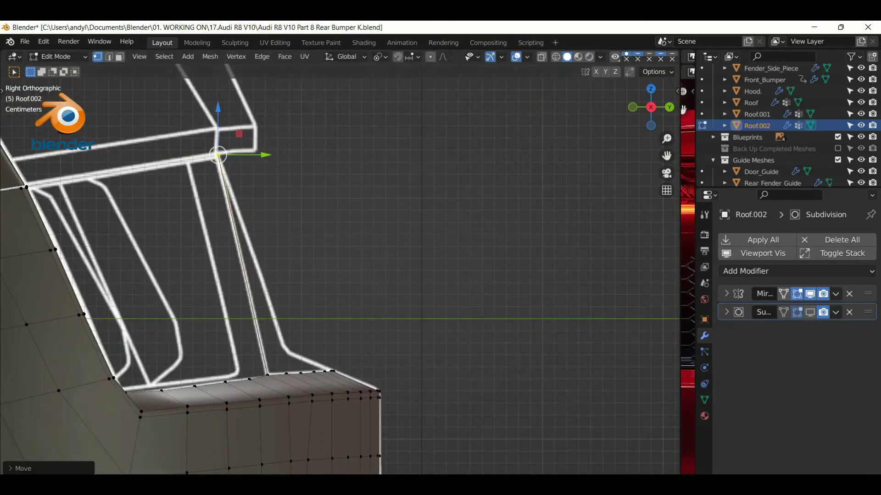
pyautogui.press('ctrl+KP_1')
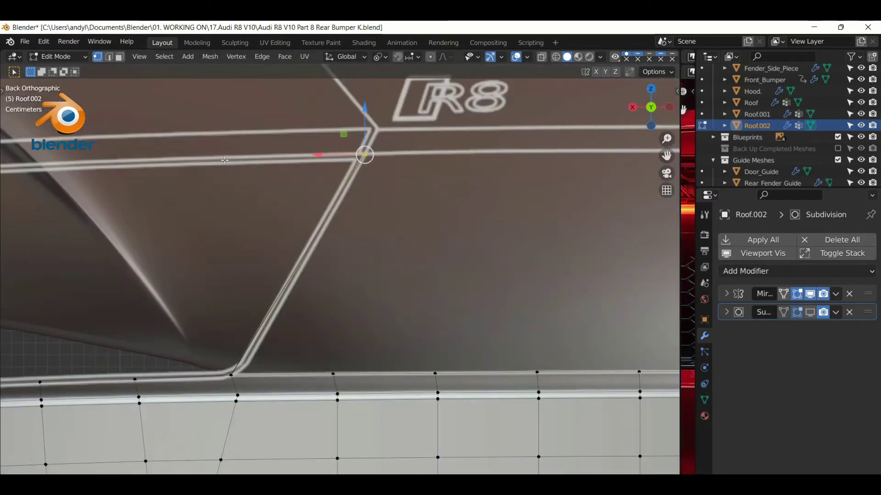
pyautogui.scroll(-3, 515, 291)
pyautogui.scroll(3, 365, 291)
# Extrude a second vertex along X onto the outline and raise it slightly in Z
pyautogui.press('g')
pyautogui.press('x')
pyautogui.click(124, 287)
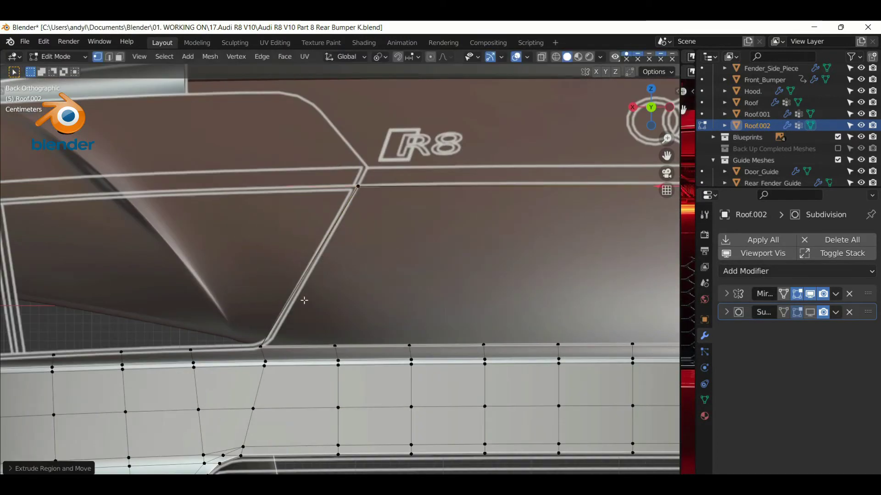
pyautogui.scroll(-2, 558, 295)
pyautogui.scroll(5, 404, 212)
pyautogui.moveTo(406, 168); pyautogui.dragTo(409, 159)
pyautogui.scroll(-5, 356, 321)
pyautogui.scroll(1, 256, 287)
pyautogui.scroll(5, 314, 262)
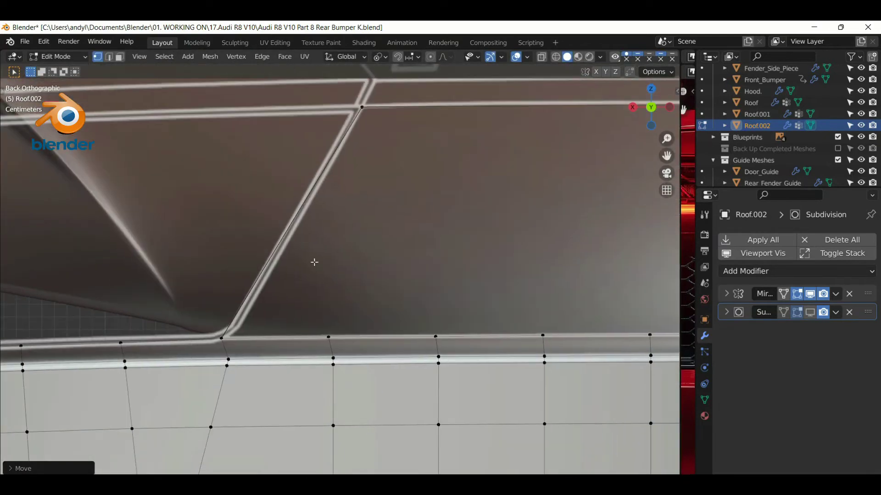
# Slide a vertex near the bottom corner and reposition the corner vertex
pyautogui.hotkey('shift', 'v')
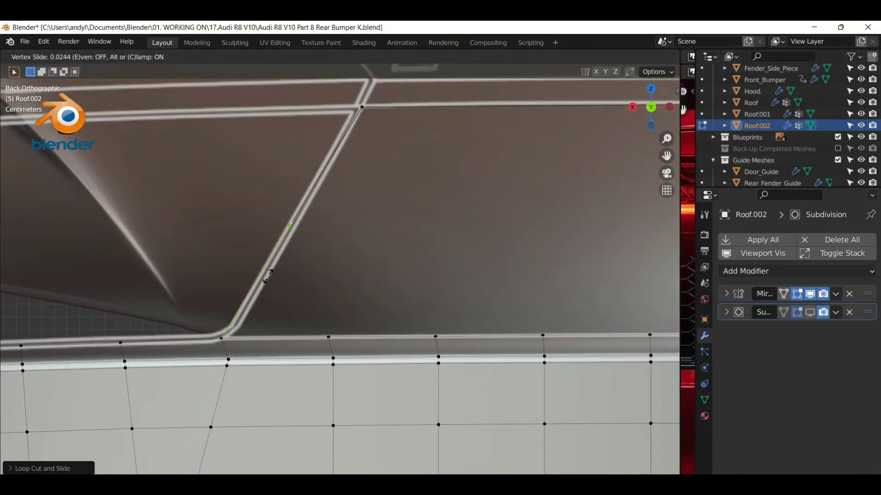
pyautogui.click(248, 280)
pyautogui.scroll(2, 194, 297)
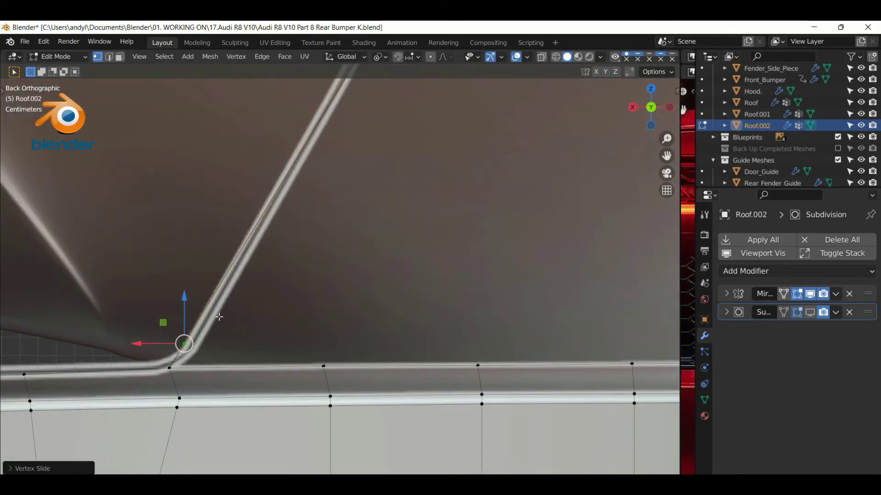
pyautogui.press('g')
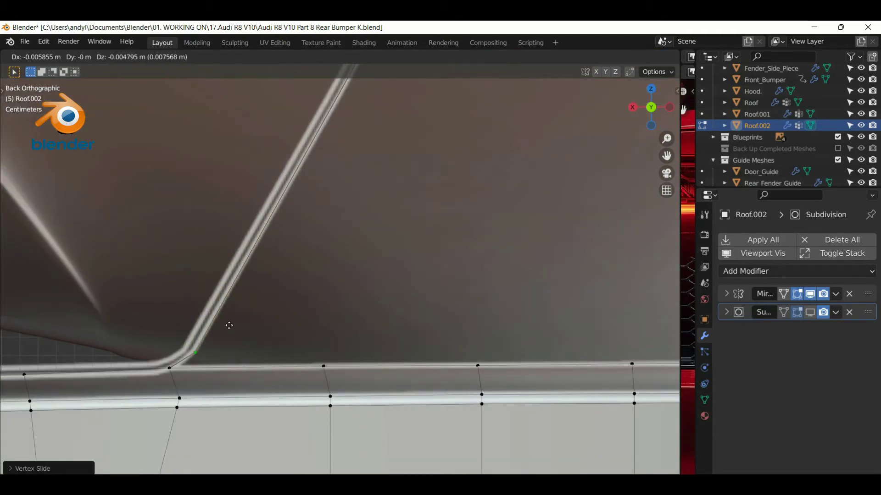
pyautogui.click(212, 307)
# Save an incremented version of the file as Rear Bumper L.blend
pyautogui.hotkey('ctrl', 'alt', 's')
pyautogui.press('KP_3')
pyautogui.scroll(5, 220, 346)
pyautogui.keyDown('shift'); pyautogui.moveTo(221, 346); pyautogui.dragTo(365, 176, button='middle'); pyautogui.keyUp('shift')
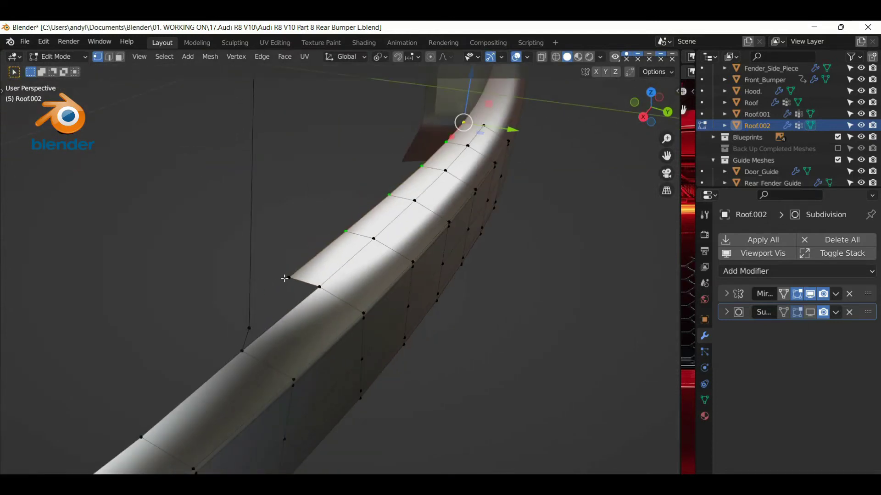
# Scale the selected vertices along Y and shift them back along Y
pyautogui.press('y')
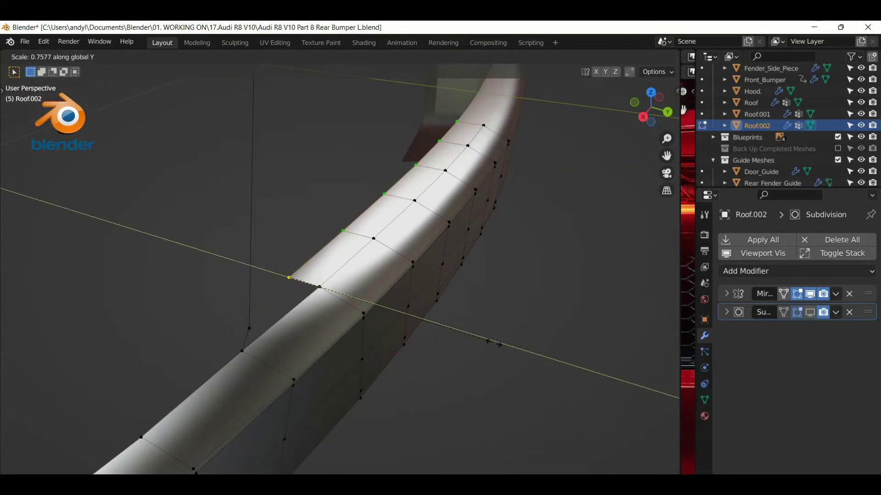
pyautogui.click(438, 335)
pyautogui.moveTo(437, 334)
pyautogui.mouseDown(button='middle')
pyautogui.moveTo(409, 298)
pyautogui.moveTo(393, 373)
pyautogui.mouseUp(button='middle')
pyautogui.scroll(4, 376, 331)
pyautogui.moveTo(362, 287)
pyautogui.mouseDown()
pyautogui.moveTo(380, 297)
pyautogui.moveTo(253, 246)
pyautogui.mouseUp()
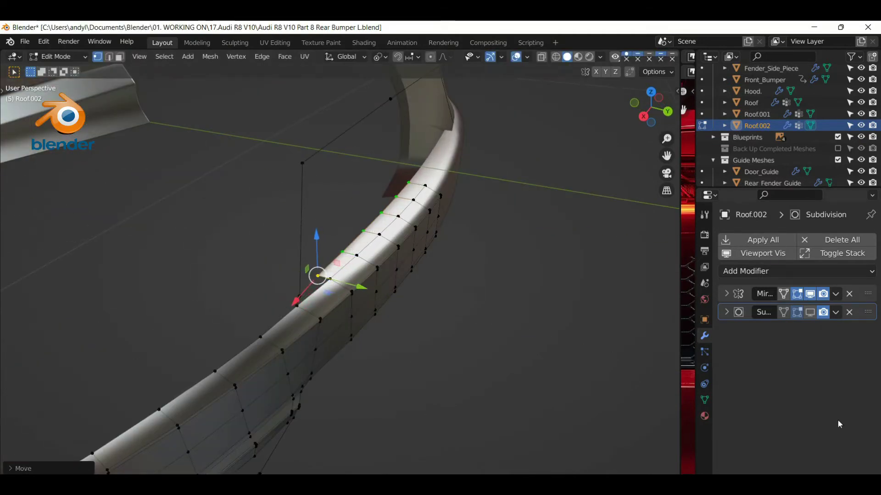
pyautogui.moveTo(321, 166); pyautogui.dragTo(334, 256, button='middle')
pyautogui.scroll(3, 358, 298)
# Extrude the vertices along Z and reposition the new vertex in rear view
pyautogui.press('g')
pyautogui.press('z')
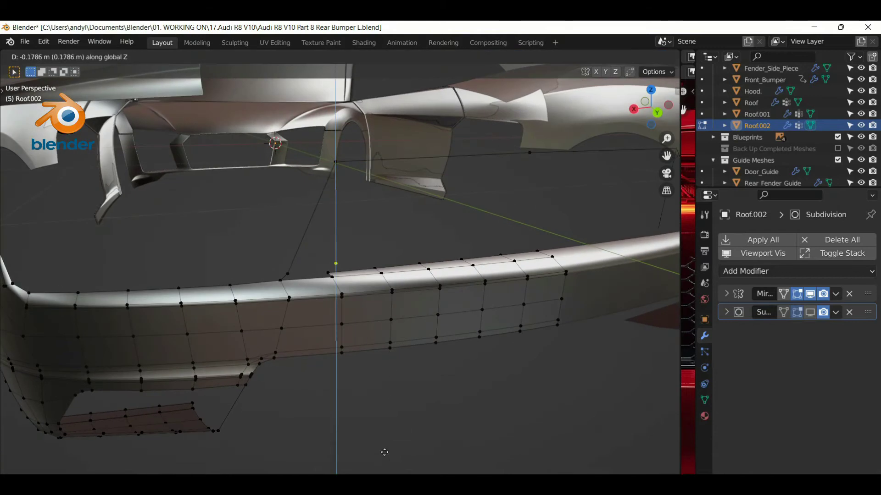
pyautogui.click(385, 461)
pyautogui.press('ctrl+KP_1')
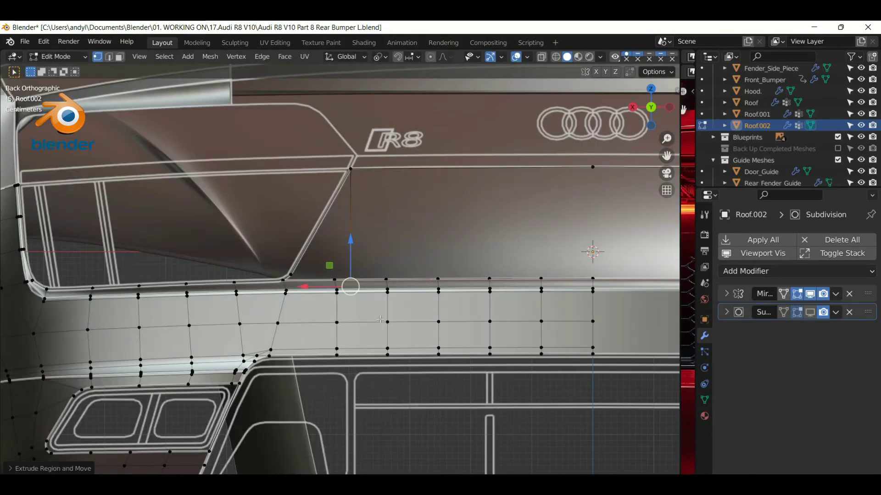
pyautogui.scroll(3, 311, 301)
pyautogui.press('g')
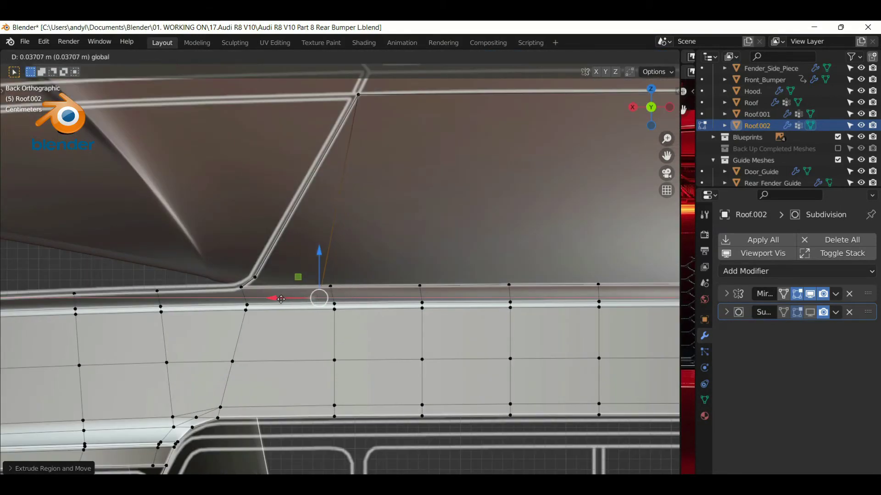
pyautogui.click(281, 299)
# Turn on see-through shading and move bumper-edge vertices onto the blueprint line
pyautogui.hotkey('alt', 'z')
pyautogui.scroll(3, 394, 256)
pyautogui.press('g')
pyautogui.press('g')
pyautogui.click(385, 227)
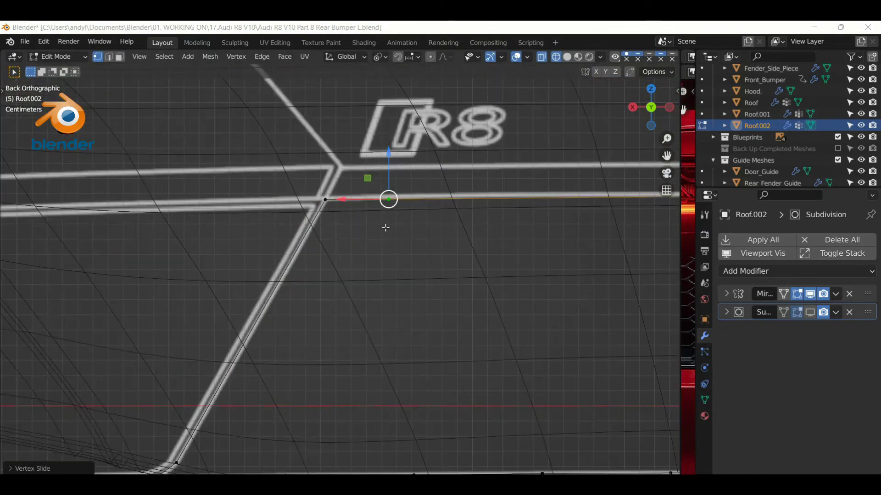
pyautogui.scroll(2, 426, 264)
pyautogui.press('g')
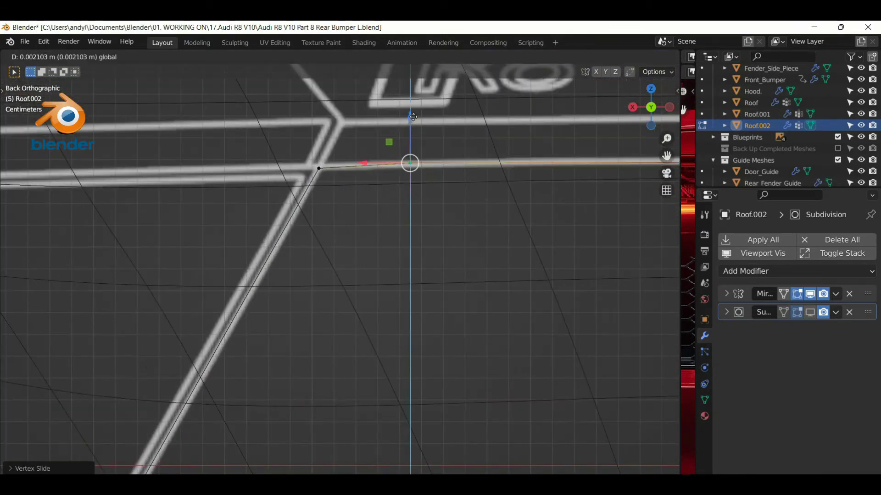
pyautogui.click(414, 134)
pyautogui.scroll(-3, 463, 408)
pyautogui.moveTo(463, 408); pyautogui.dragTo(483, 383, button='middle')
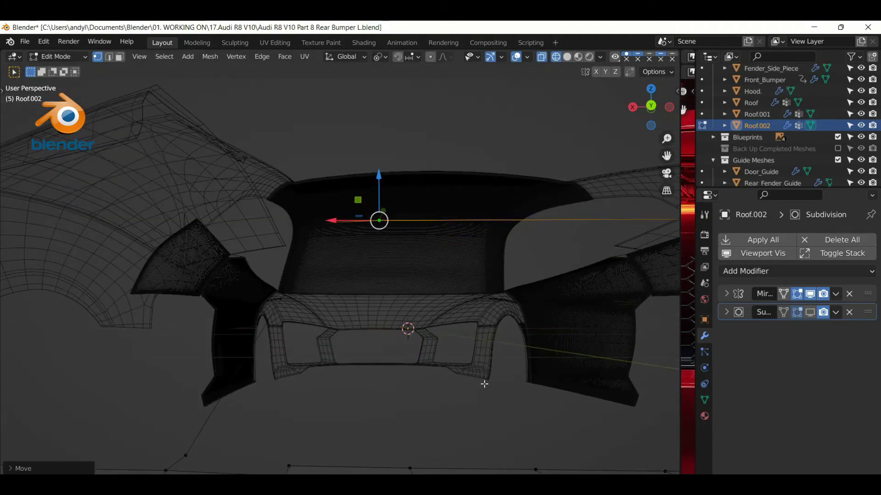
pyautogui.press('ctrl+KP_1')
pyautogui.scroll(4, 444, 211)
pyautogui.moveTo(355, 289)
pyautogui.mouseDown(button='middle')
pyautogui.moveTo(362, 344)
pyautogui.moveTo(381, 305)
pyautogui.moveTo(373, 324)
pyautogui.moveTo(373, 308)
pyautogui.moveTo(369, 317)
pyautogui.moveTo(511, 401)
pyautogui.moveTo(499, 257)
pyautogui.mouseUp(button='middle')
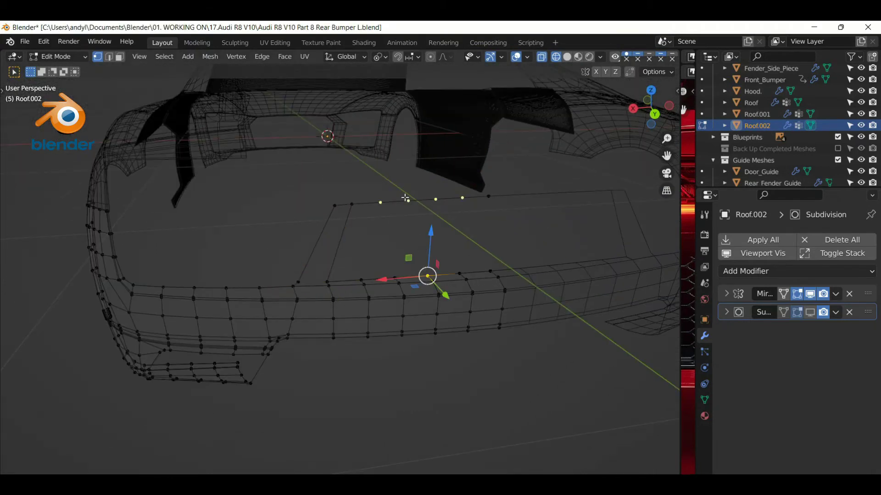
# Slide a top-edge vertex and set the next edge vertices' heights along Z
pyautogui.click(405, 198)
pyautogui.press('ctrl+KP_1')
pyautogui.scroll(3, 406, 255)
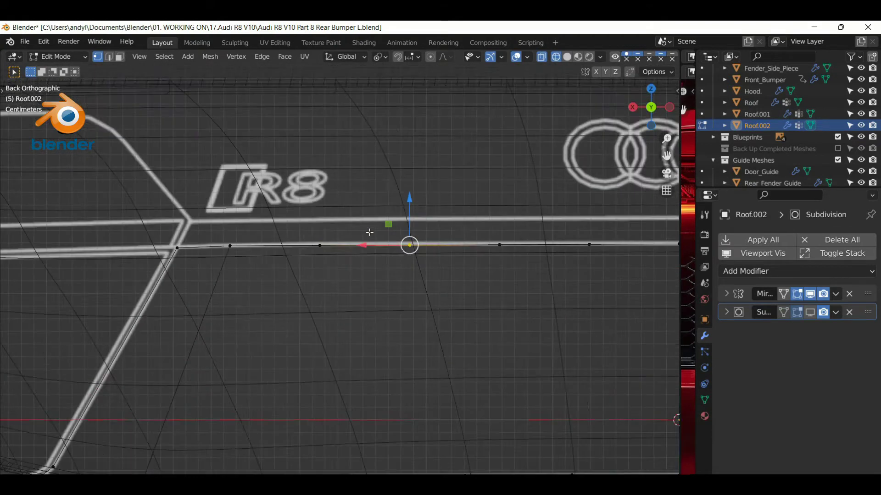
pyautogui.press('g')
pyautogui.click(665, 291)
pyautogui.click(423, 239)
pyautogui.click(531, 240)
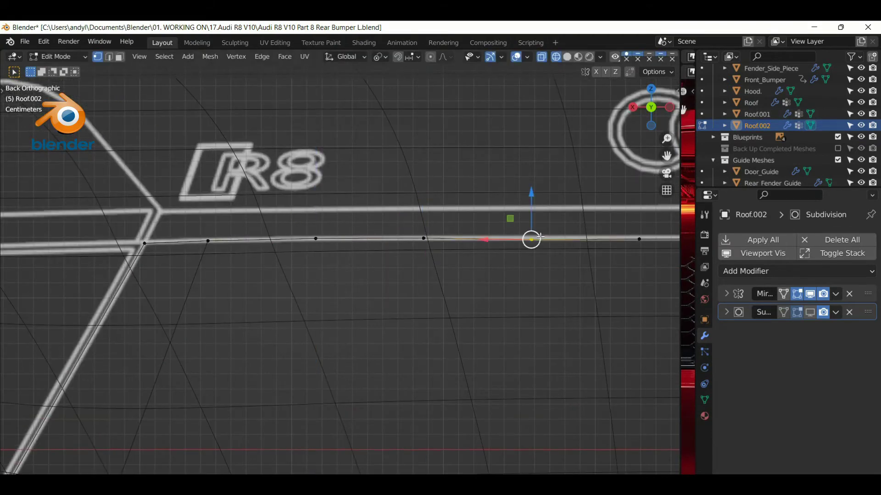
pyautogui.press('g')
pyautogui.press('z')
pyautogui.click(529, 158)
pyautogui.keyDown('shift'); pyautogui.moveTo(529, 158); pyautogui.dragTo(446, 183, button='middle'); pyautogui.keyUp('shift')
pyautogui.moveTo(449, 216); pyautogui.dragTo(449, 216)
# Lower the next bumper-edge vertex vertically onto the blueprint line toward the Audi rings
pyautogui.click(553, 244)
pyautogui.press('g')
pyautogui.press('z')
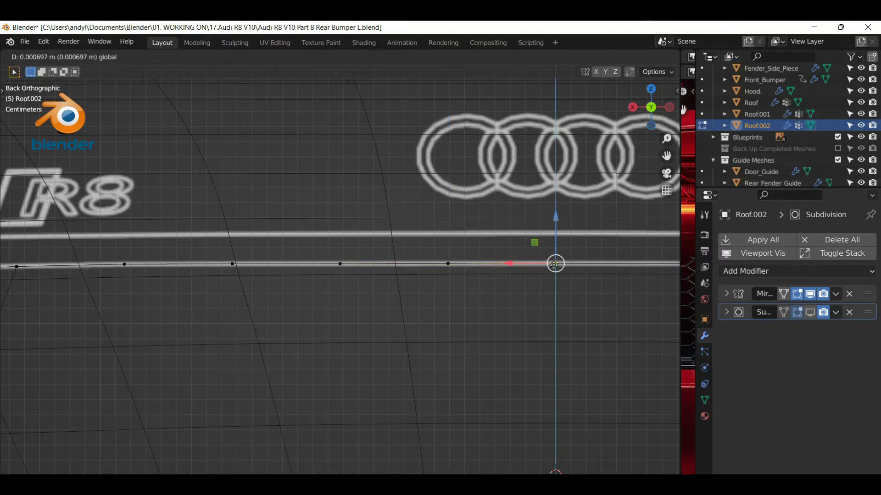
pyautogui.click(554, 265)
pyautogui.scroll(-5, 554, 265)
pyautogui.scroll(-3, 477, 356)
# Switch the viewport to Solid shading and zoom in on the bumper edge
pyautogui.press('z')
pyautogui.click(385, 331)
pyautogui.press('KP_5')
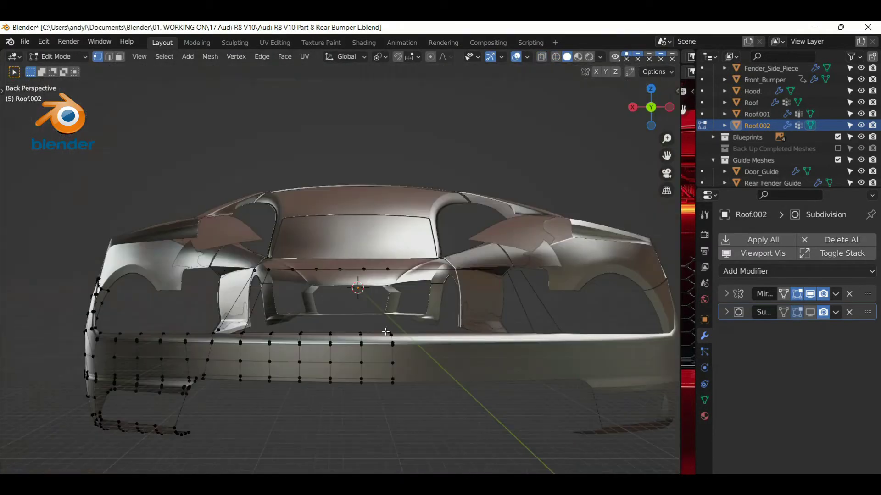
pyautogui.moveTo(386, 331); pyautogui.dragTo(257, 289, button='middle')
pyautogui.scroll(3, 257, 289)
# Fill faces between the bumper-edge vertices to build the panel's columns
pyautogui.click(259, 272)
pyautogui.click(202, 387)
pyautogui.click(247, 372)
pyautogui.press('f')
pyautogui.hotkey('ctrl', 'z')
pyautogui.keyDown('shift'); pyautogui.click(223, 280); pyautogui.keyUp('shift')
pyautogui.keyDown('shift'); pyautogui.click(258, 272); pyautogui.keyUp('shift')
pyautogui.press('f')
pyautogui.press('f')
pyautogui.press('f')
pyautogui.press('f')
pyautogui.press('f')
pyautogui.moveTo(264, 275)
pyautogui.mouseDown(button='middle')
pyautogui.moveTo(286, 356)
pyautogui.moveTo(383, 413)
pyautogui.moveTo(270, 354)
pyautogui.moveTo(365, 377)
pyautogui.moveTo(344, 393)
pyautogui.mouseUp(button='middle')
pyautogui.scroll(-3, 285, 356)
pyautogui.scroll(3, 269, 353)
# Slide the panel's corner vertex along its edge and nudge it into place
pyautogui.click(344, 393)
pyautogui.scroll(2, 413, 407)
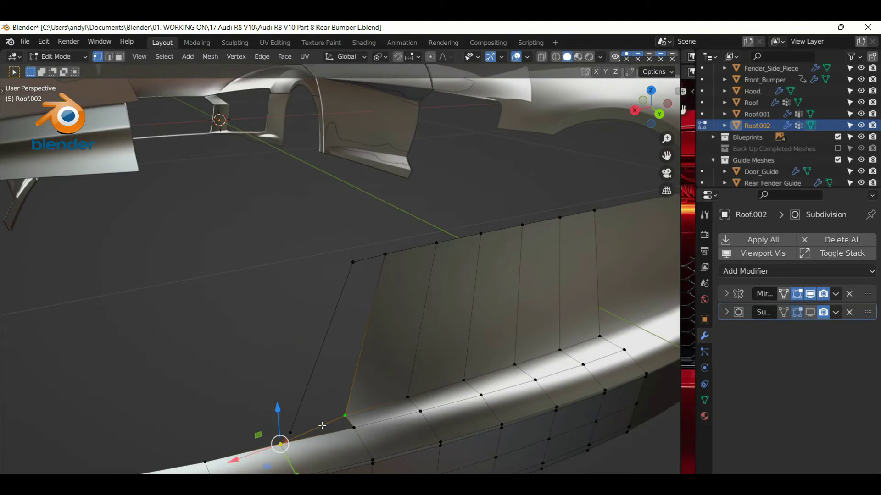
pyautogui.scroll(2, 403, 404)
pyautogui.scroll(2, 413, 390)
pyautogui.press('g')
pyautogui.press('g')
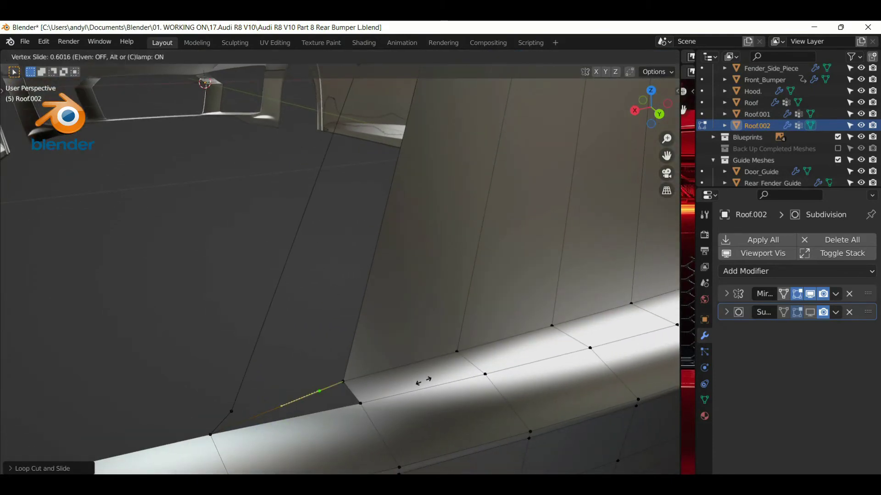
pyautogui.click(423, 380)
pyautogui.moveTo(422, 380)
pyautogui.mouseDown(button='middle')
pyautogui.moveTo(433, 419)
pyautogui.moveTo(283, 435)
pyautogui.mouseUp(button='middle')
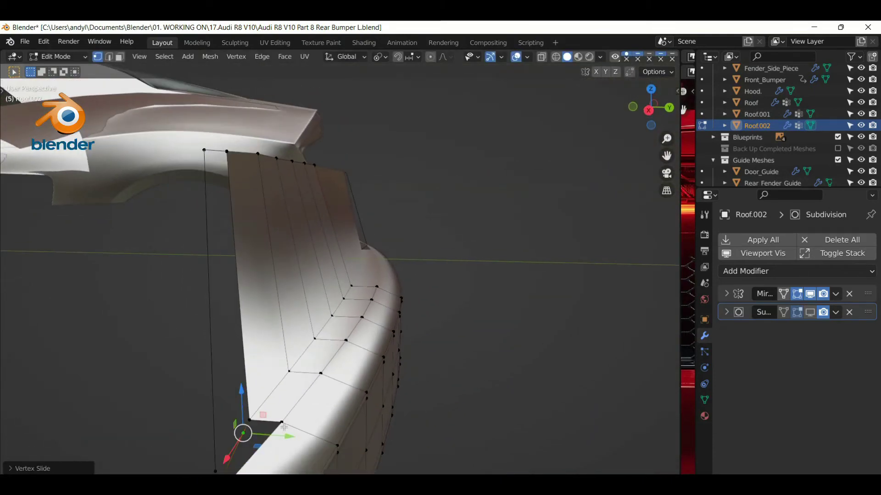
pyautogui.moveTo(283, 435); pyautogui.dragTo(312, 436)
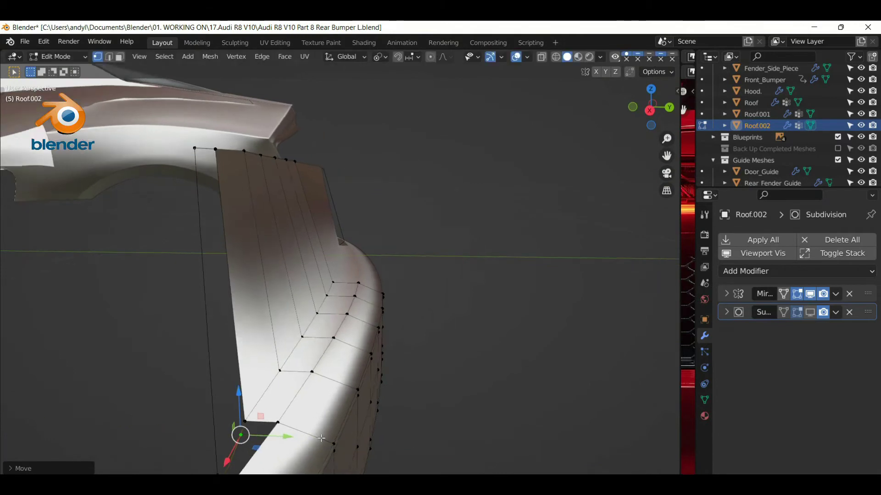
pyautogui.moveTo(311, 435); pyautogui.dragTo(261, 395, button='middle')
pyautogui.moveTo(277, 441); pyautogui.dragTo(275, 443)
pyautogui.moveTo(275, 443)
pyautogui.mouseDown(button='middle')
pyautogui.moveTo(122, 96)
pyautogui.moveTo(275, 197)
pyautogui.moveTo(400, 257)
pyautogui.mouseUp(button='middle')
pyautogui.moveTo(345, 390); pyautogui.dragTo(375, 124, button='middle')
# Inspect the panel's vertical loop and bottom vertices, then clear the selection
pyautogui.hotkey('alt', 'a')
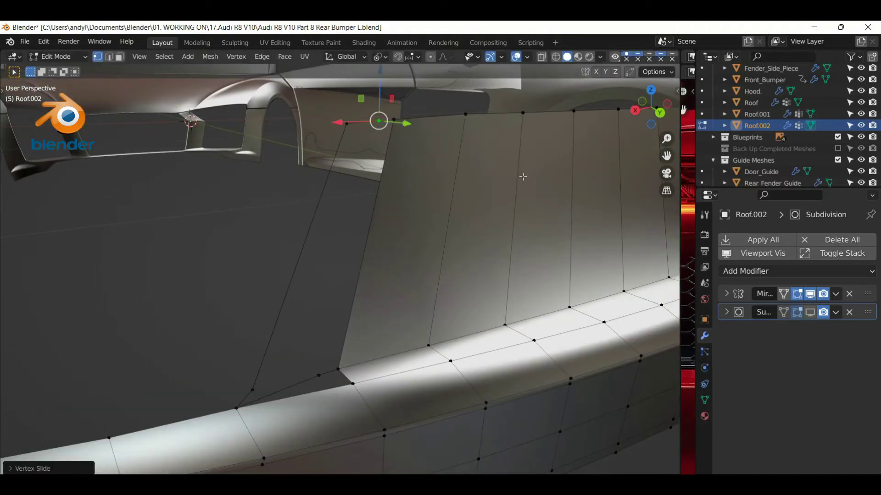
pyautogui.keyDown('alt'); pyautogui.click(339, 293); pyautogui.keyUp('alt')
pyautogui.keyDown('shift'); pyautogui.click(352, 384); pyautogui.keyUp('shift')
pyautogui.keyDown('shift'); pyautogui.click(319, 375); pyautogui.keyUp('shift')
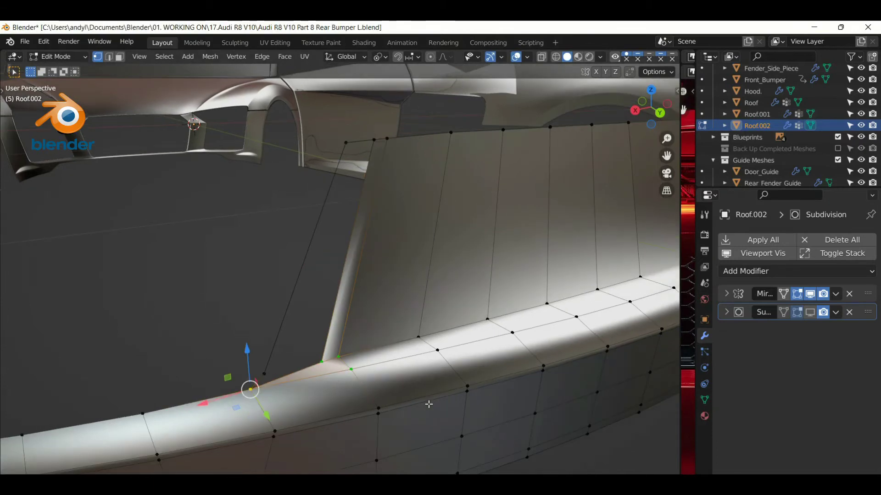
pyautogui.moveTo(429, 404); pyautogui.dragTo(403, 415, button='middle')
pyautogui.hotkey('alt', 'a')
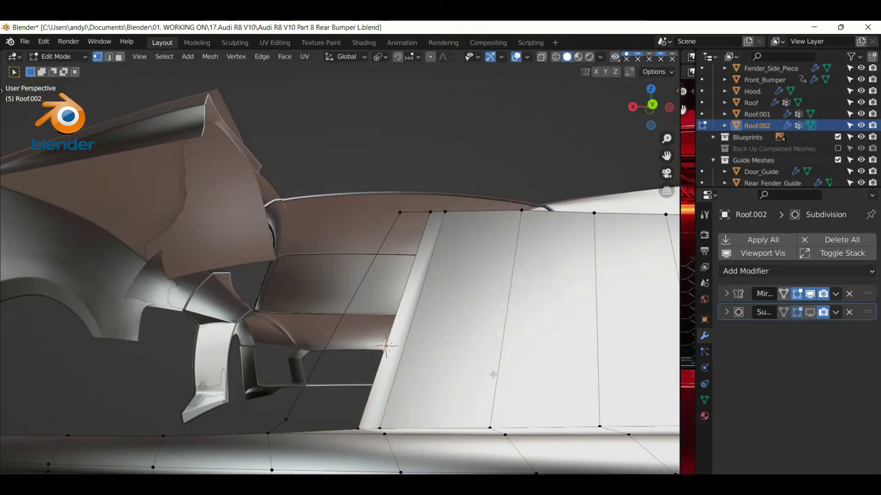
pyautogui.moveTo(457, 364); pyautogui.dragTo(297, 300, button='middle')
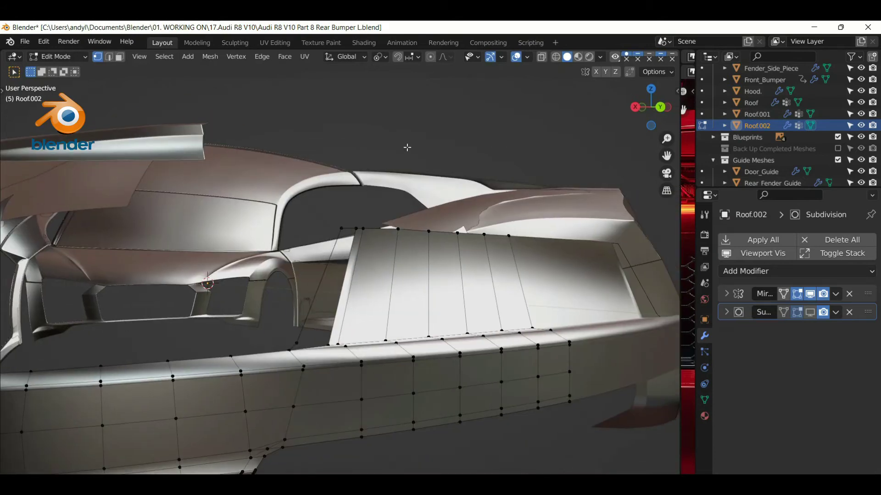
# Add a horizontal loop cut and then two more loop cuts across the panel
pyautogui.click(347, 314)
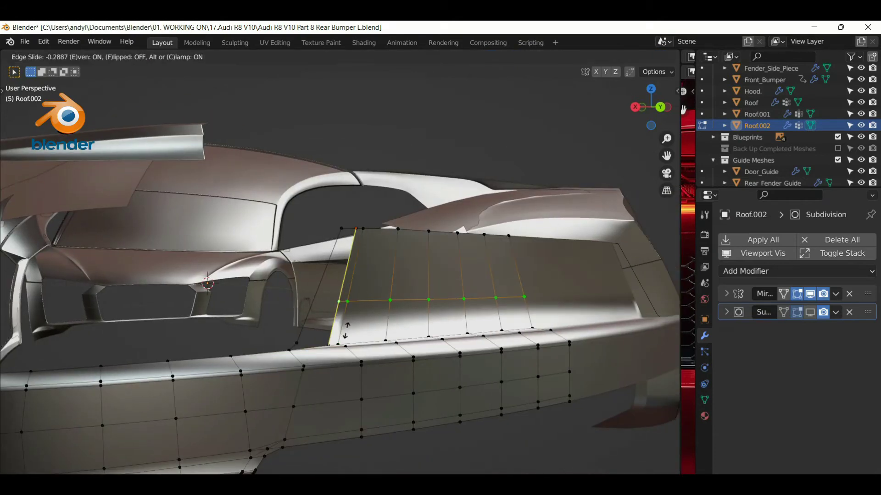
pyautogui.click(348, 364)
pyautogui.scroll(2, 303, 317)
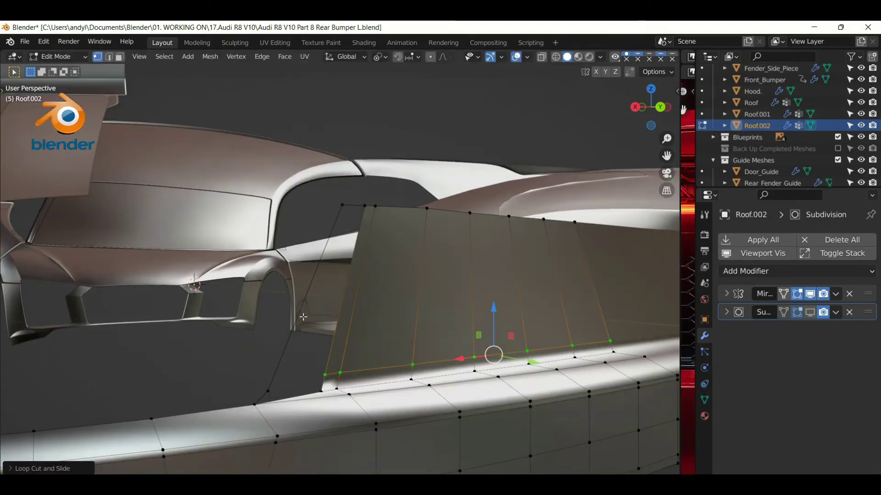
pyautogui.click(321, 393)
pyautogui.moveTo(319, 384)
pyautogui.mouseDown(button='middle')
pyautogui.moveTo(340, 320)
pyautogui.moveTo(330, 350)
pyautogui.moveTo(205, 376)
pyautogui.moveTo(591, 415)
pyautogui.mouseUp(button='middle')
pyautogui.hotkey('alt', 'a')
pyautogui.click(415, 266)
pyautogui.press('ctrl+KP_1')
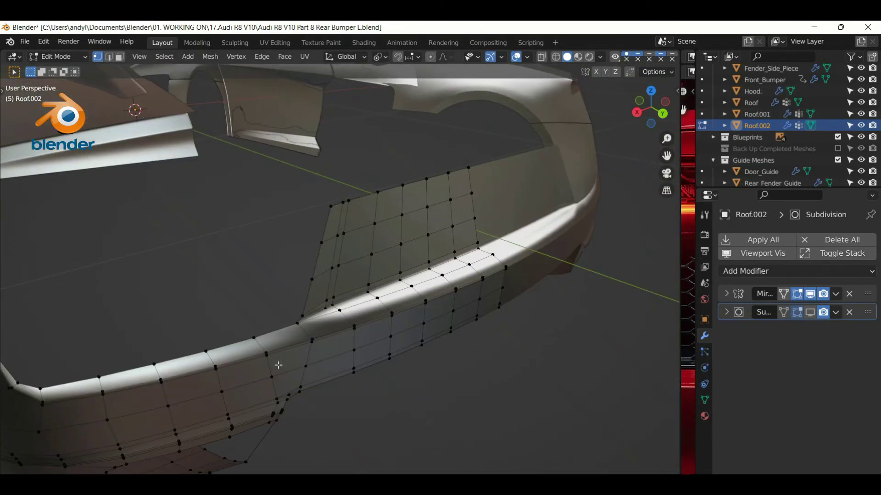
# Add an edge loop along the bumper strip with its slide side flipped
pyautogui.moveTo(278, 365); pyautogui.dragTo(264, 385, button='middle')
pyautogui.scroll(5, 253, 407)
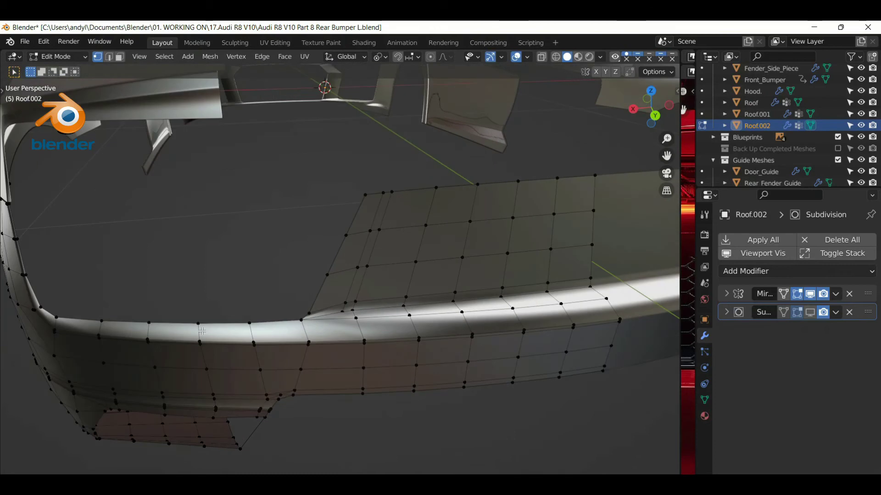
pyautogui.click(253, 412)
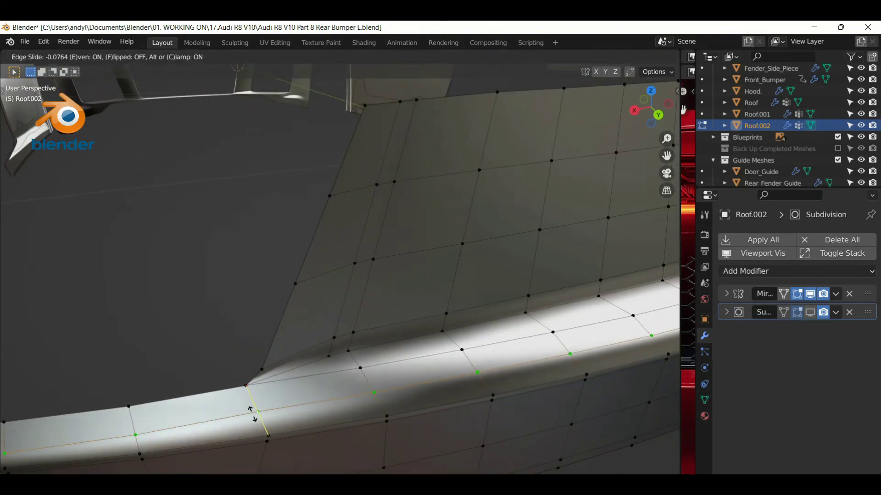
pyautogui.press('f')
pyautogui.click(250, 426)
pyautogui.scroll(-5, 250, 427)
pyautogui.moveTo(250, 427)
pyautogui.mouseDown(button='middle')
pyautogui.moveTo(129, 189)
pyautogui.moveTo(308, 183)
pyautogui.moveTo(308, 243)
pyautogui.moveTo(301, 243)
pyautogui.moveTo(249, 159)
pyautogui.moveTo(334, 250)
pyautogui.moveTo(206, 270)
pyautogui.mouseUp(button='middle')
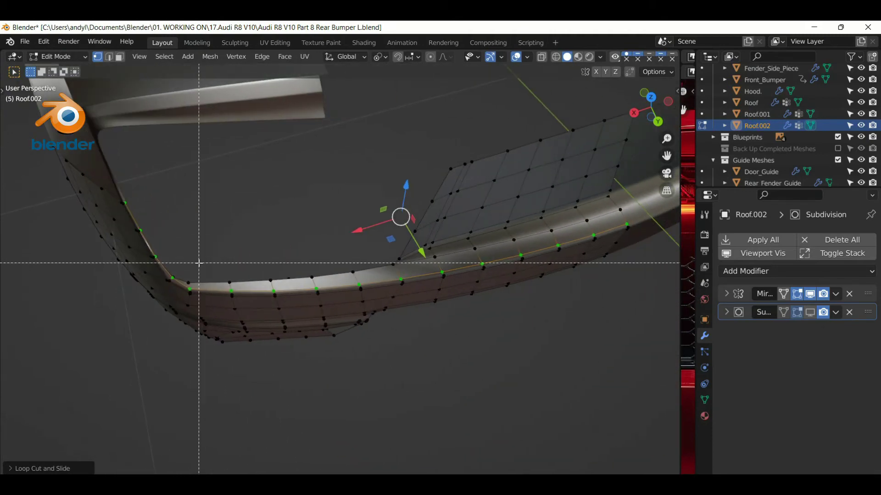
# Edge-slide the box-selected loop vertices into place and save as Rear Bumper M.blend
pyautogui.moveTo(178, 177); pyautogui.dragTo(362, 295)
pyautogui.moveTo(362, 295)
pyautogui.mouseDown(button='middle')
pyautogui.moveTo(156, 205)
pyautogui.moveTo(275, 178)
pyautogui.moveTo(283, 161)
pyautogui.moveTo(407, 318)
pyautogui.moveTo(374, 354)
pyautogui.moveTo(407, 304)
pyautogui.moveTo(488, 422)
pyautogui.mouseUp(button='middle')
pyautogui.press('g')
pyautogui.press('g')
pyautogui.click(382, 315)
pyautogui.hotkey('ctrl', 'alt', 's')
pyautogui.moveTo(363, 361)
pyautogui.mouseDown(button='middle')
pyautogui.moveTo(305, 338)
pyautogui.moveTo(335, 275)
pyautogui.moveTo(354, 271)
pyautogui.moveTo(407, 323)
pyautogui.moveTo(370, 336)
pyautogui.moveTo(354, 230)
pyautogui.mouseUp(button='middle')
# Hide the selected geometry and slide the corner edge along the bend
pyautogui.press('h')
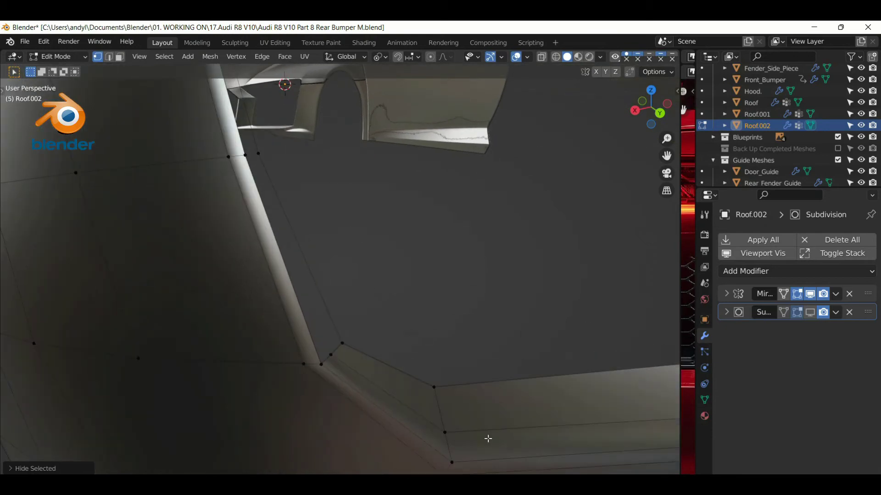
pyautogui.moveTo(449, 348); pyautogui.dragTo(456, 353, button='middle')
pyautogui.press('g')
pyautogui.press('g')
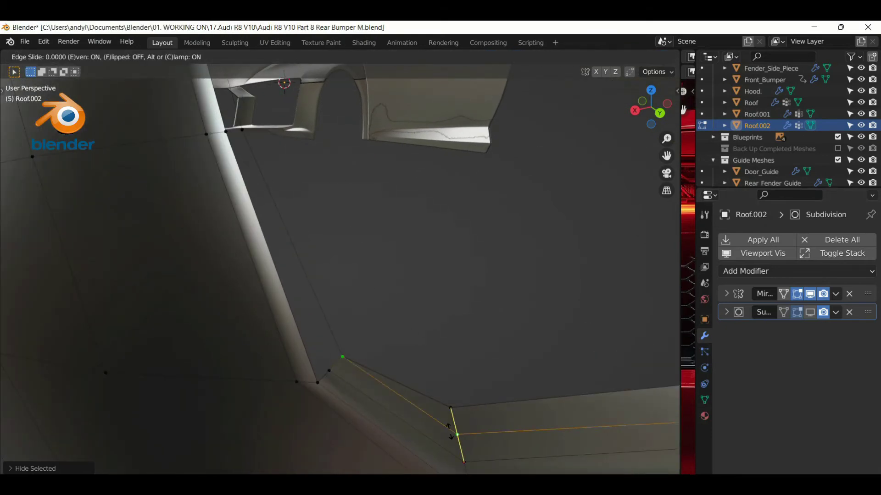
pyautogui.click(449, 214)
# Reveal the hidden geometry and merge the corner vertices at their center
pyautogui.hotkey('alt', 'h')
pyautogui.hotkey('shift', 's')
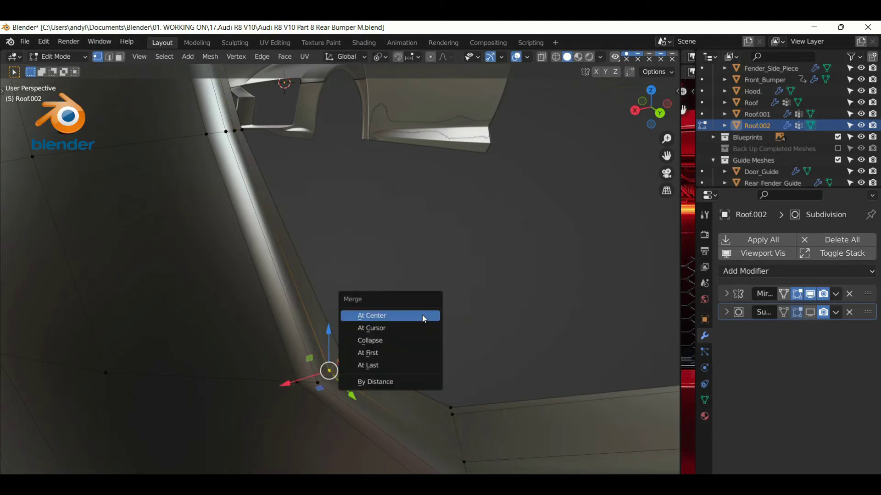
pyautogui.click(424, 314)
pyautogui.press('Tab')
pyautogui.moveTo(395, 344)
pyautogui.mouseDown(button='middle')
pyautogui.moveTo(474, 325)
pyautogui.moveTo(601, 334)
pyautogui.mouseUp(button='middle')
pyautogui.press('Tab')
# Compare the bumper corner with and without the Subdivision viewport smoothing
pyautogui.press('Tab')
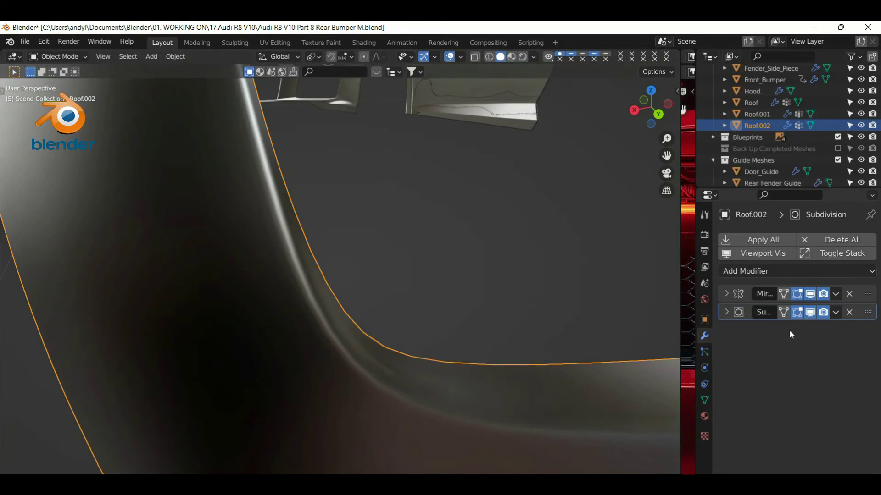
pyautogui.click(809, 312)
pyautogui.press('Tab')
pyautogui.moveTo(438, 353)
pyautogui.mouseDown(button='middle')
pyautogui.moveTo(414, 343)
pyautogui.moveTo(444, 354)
pyautogui.mouseUp(button='middle')
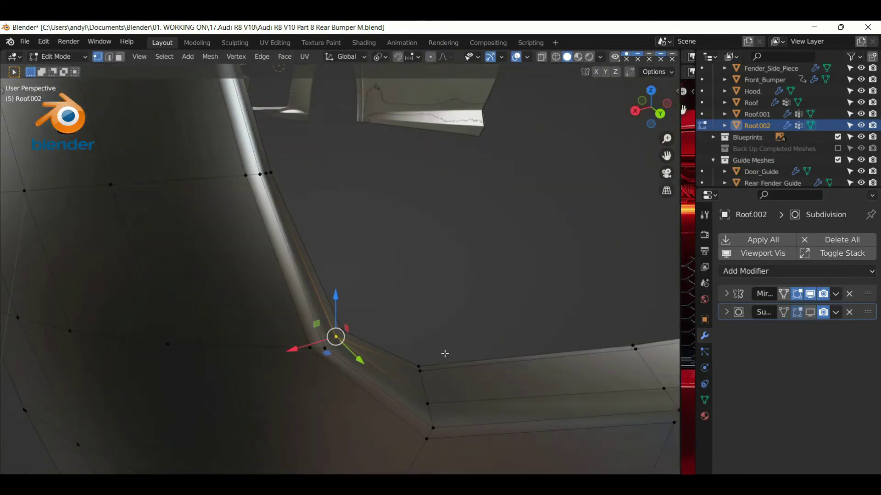
pyautogui.moveTo(336, 337)
pyautogui.mouseDown(button='middle')
pyautogui.moveTo(418, 363)
pyautogui.moveTo(389, 335)
pyautogui.moveTo(458, 330)
pyautogui.moveTo(419, 383)
pyautogui.mouseUp(button='middle')
pyautogui.press('Tab')
pyautogui.press('Tab')
pyautogui.click(813, 314)
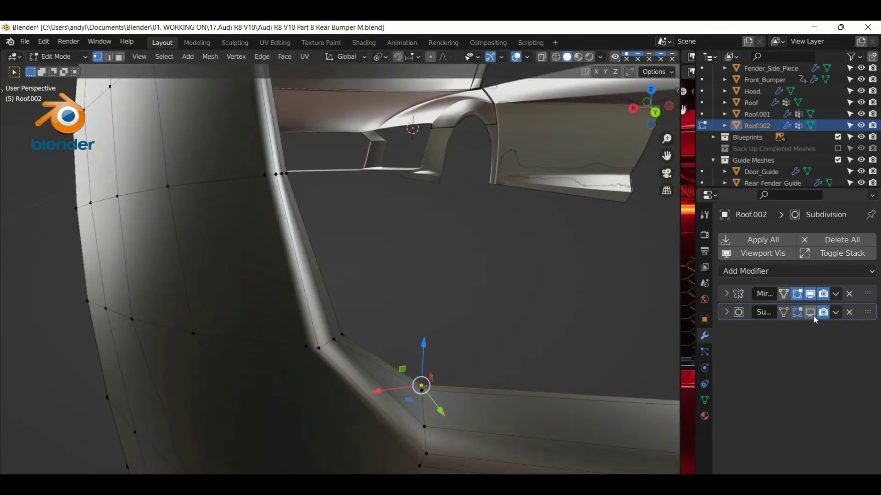
pyautogui.moveTo(449, 316); pyautogui.dragTo(460, 324, button='middle')
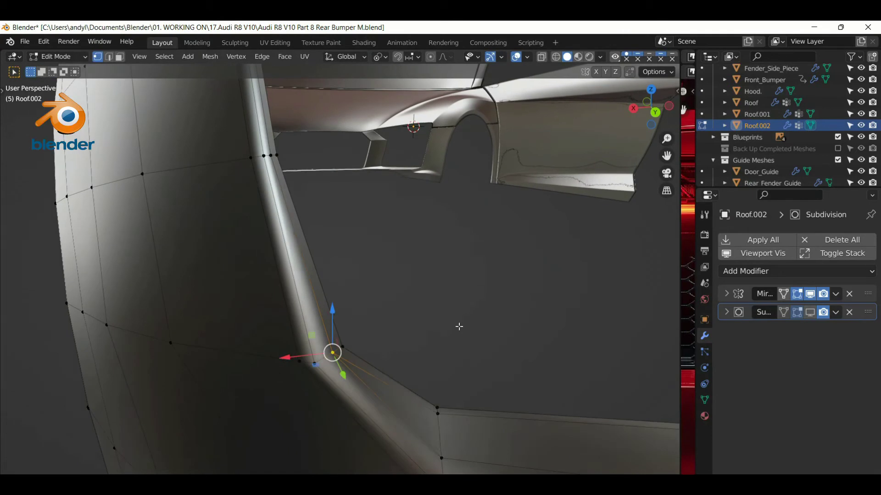
# Dissolve the extra corner edges and check the smoothed bend
pyautogui.hotkey('ctrl', 'x')
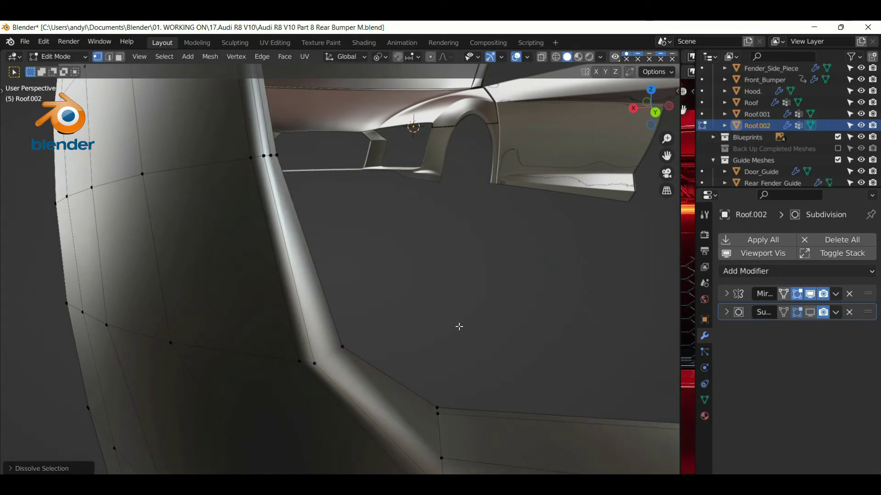
pyautogui.press('Tab')
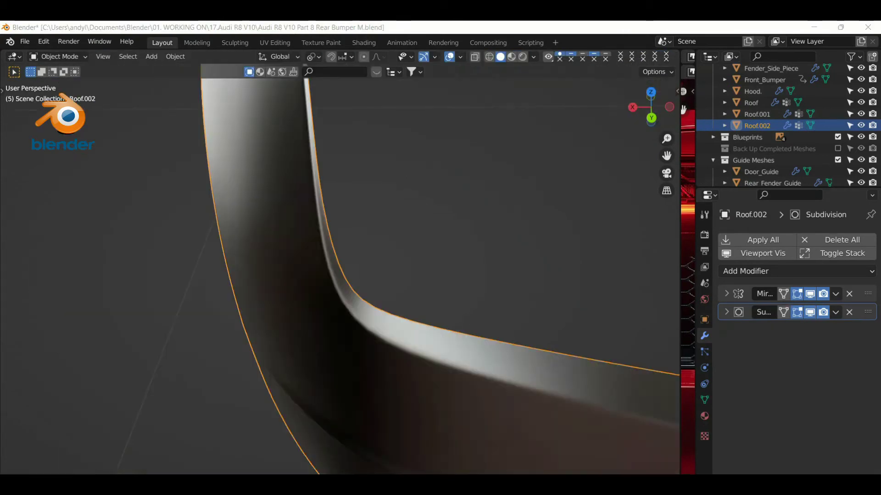
pyautogui.moveTo(368, 298); pyautogui.dragTo(453, 351, button='middle')
pyautogui.press('Tab')
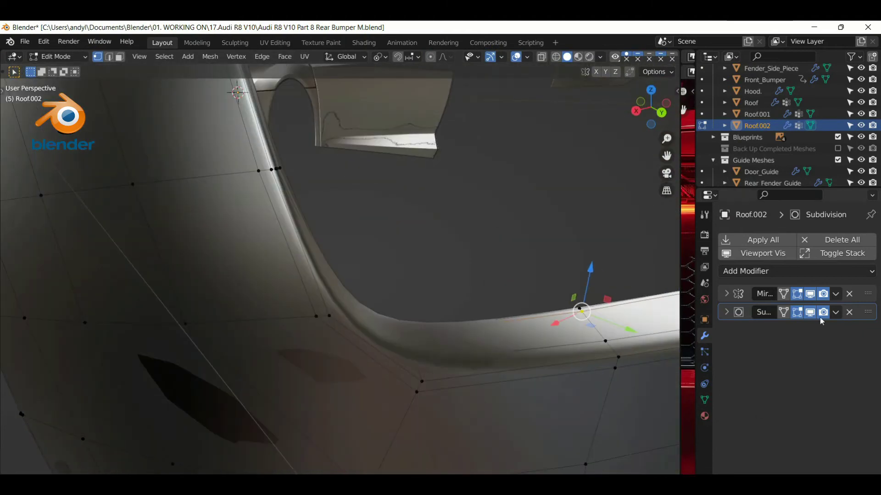
# Turn off the Subdivision preview and bring the strip's lower bend into view
pyautogui.click(813, 314)
pyautogui.moveTo(321, 316); pyautogui.dragTo(400, 311, button='middle')
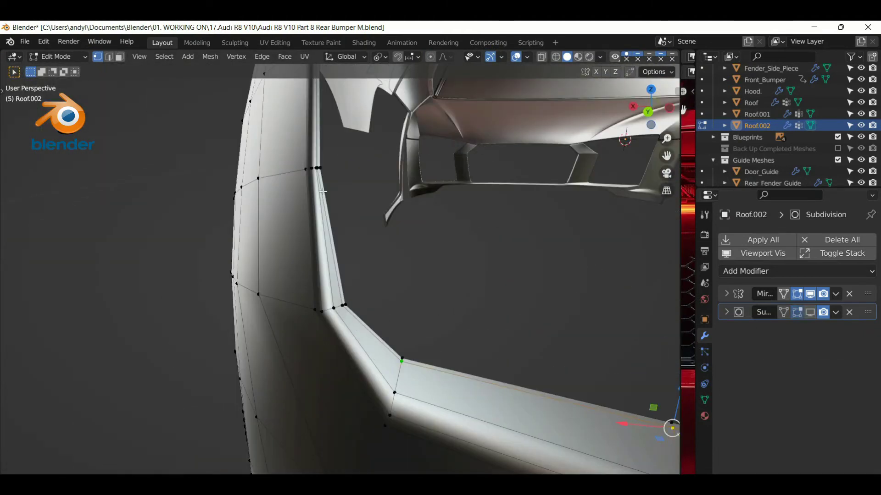
pyautogui.scroll(2, 317, 168)
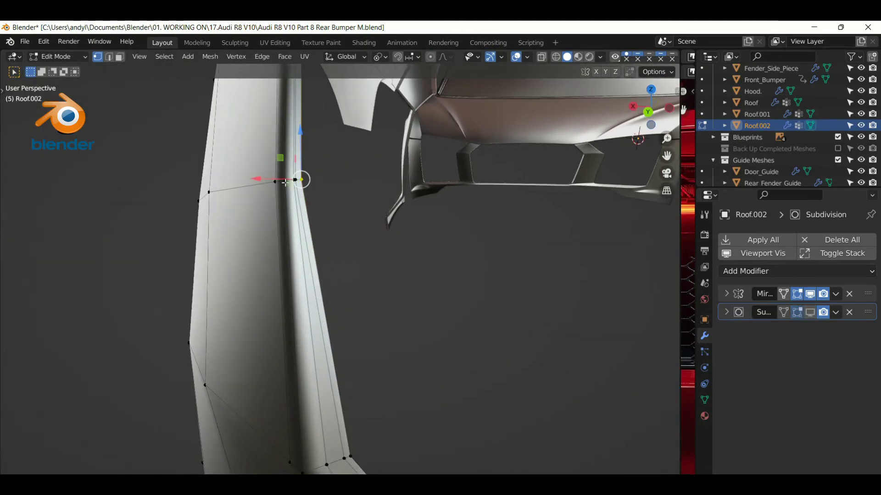
pyautogui.moveTo(280, 177); pyautogui.dragTo(301, 193, button='middle')
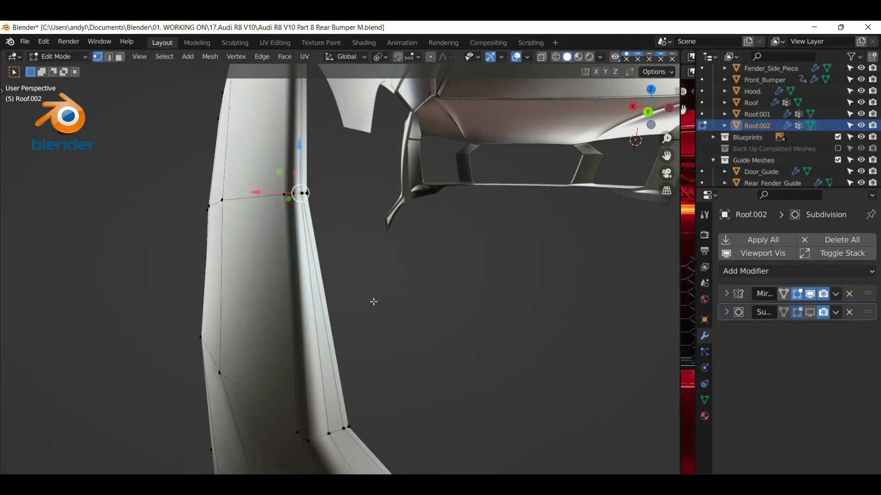
pyautogui.moveTo(374, 302)
pyautogui.mouseDown(button='middle')
pyautogui.moveTo(437, 365)
pyautogui.moveTo(342, 262)
pyautogui.moveTo(321, 274)
pyautogui.mouseUp(button='middle')
pyautogui.moveTo(364, 234)
pyautogui.mouseDown(button='middle')
pyautogui.moveTo(383, 222)
pyautogui.moveTo(360, 413)
pyautogui.mouseUp(button='middle')
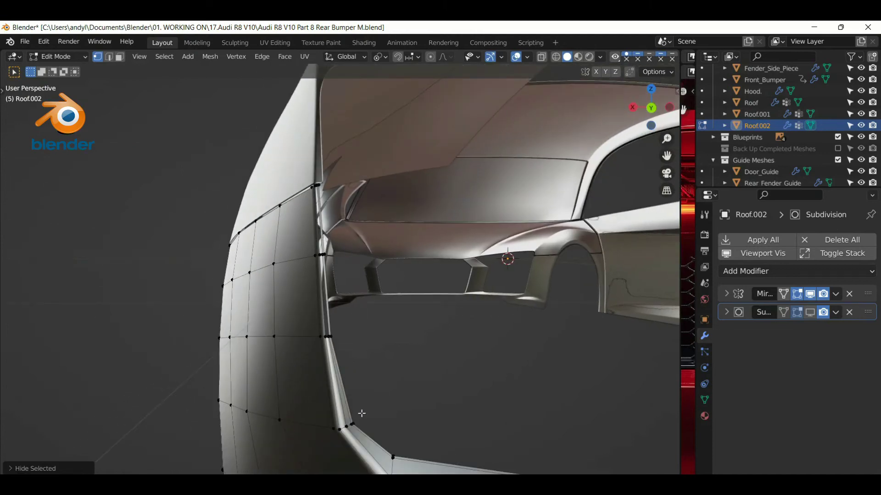
pyautogui.moveTo(371, 446); pyautogui.dragTo(427, 442, button='middle')
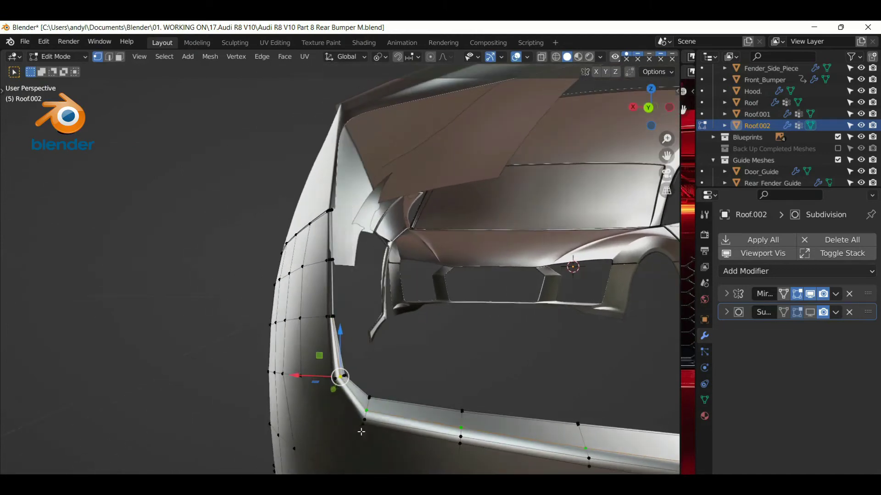
# Add a flipped edge loop across the bumper strip and preview the result
pyautogui.hotkey('ctrl', 'r')
pyautogui.click(428, 441)
pyautogui.press('f')
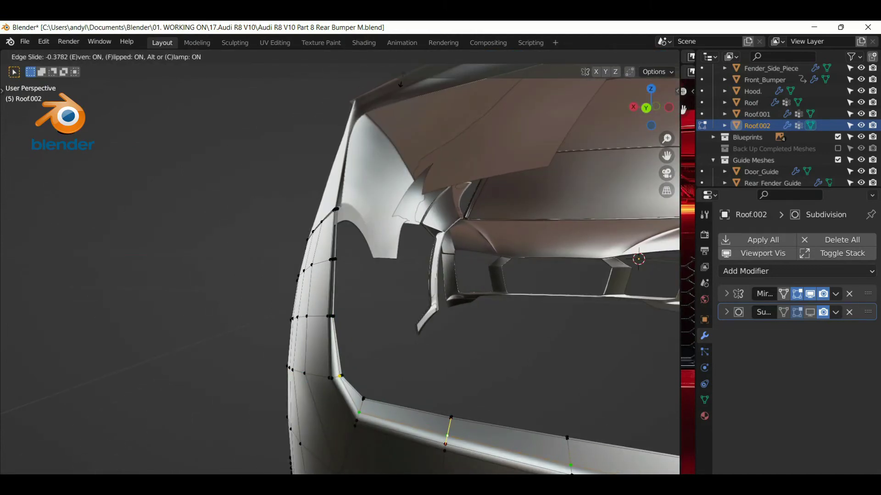
pyautogui.click(493, 301)
pyautogui.press('Tab')
pyautogui.moveTo(484, 331)
pyautogui.mouseDown(button='middle')
pyautogui.moveTo(519, 352)
pyautogui.moveTo(524, 309)
pyautogui.moveTo(383, 321)
pyautogui.moveTo(491, 326)
pyautogui.moveTo(280, 389)
pyautogui.moveTo(711, 332)
pyautogui.mouseUp(button='middle')
pyautogui.press('Tab')
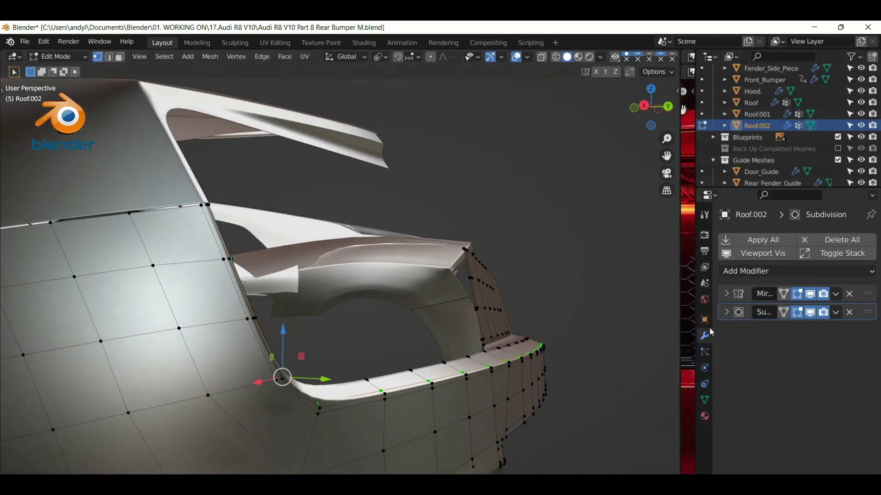
pyautogui.press('Tab')
pyautogui.moveTo(413, 413)
pyautogui.mouseDown(button='middle')
pyautogui.moveTo(399, 442)
pyautogui.moveTo(364, 421)
pyautogui.moveTo(412, 394)
pyautogui.moveTo(582, 345)
pyautogui.moveTo(542, 316)
pyautogui.mouseUp(button='middle')
pyautogui.press('Tab')
# Try an edge loop across the rear fender, then undo it
pyautogui.scroll(2, 542, 317)
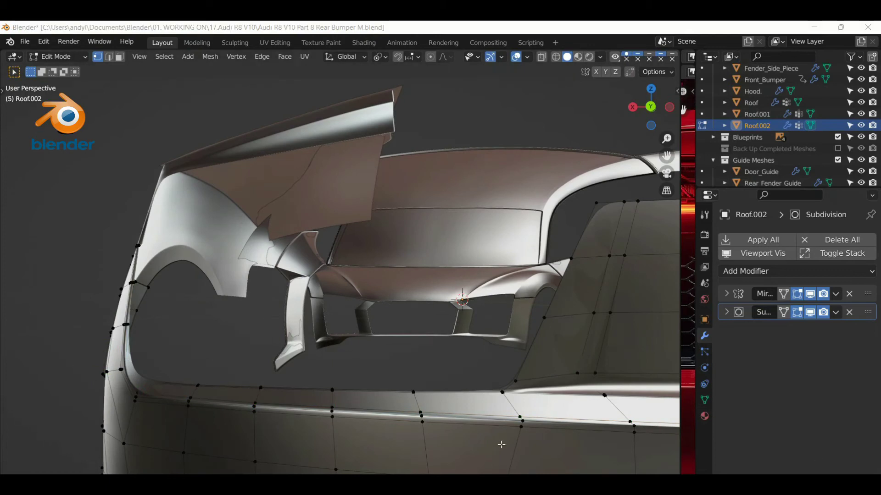
pyautogui.hotkey('ctrl', 'r')
pyautogui.click(569, 316)
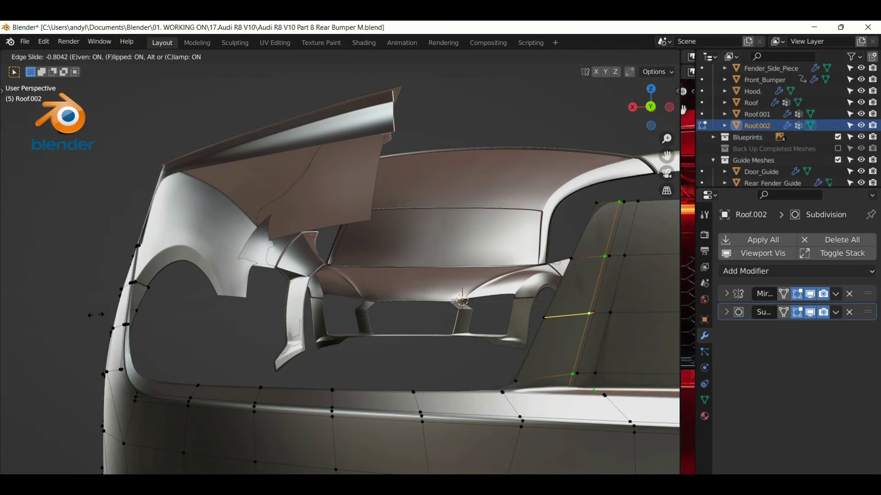
pyautogui.click(95, 315)
pyautogui.scroll(5, 147, 320)
pyautogui.moveTo(147, 321); pyautogui.dragTo(385, 295, button='middle')
pyautogui.moveTo(590, 308)
pyautogui.mouseDown(button='middle')
pyautogui.moveTo(535, 305)
pyautogui.moveTo(536, 317)
pyautogui.moveTo(470, 308)
pyautogui.mouseUp(button='middle')
pyautogui.hotkey('ctrl', 'z')
# Hide the selected vertices, add an edge loop at the bumper corner, then reveal everything
pyautogui.press('h')
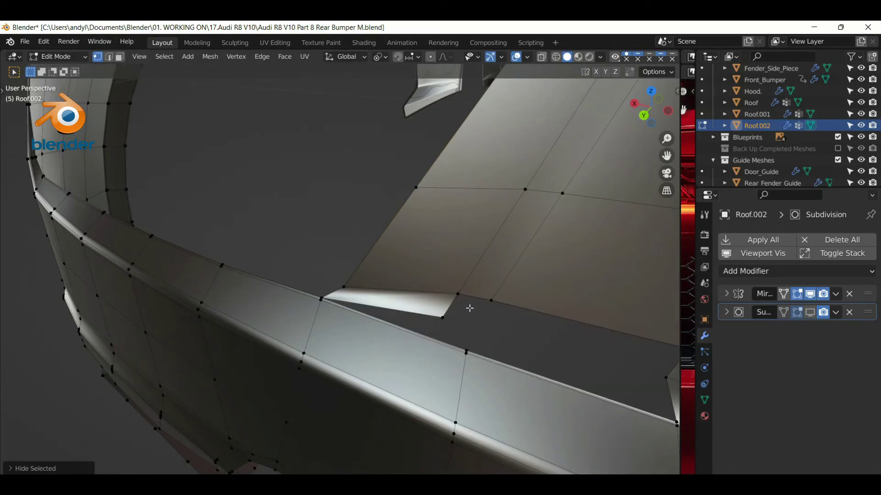
pyautogui.click(434, 290)
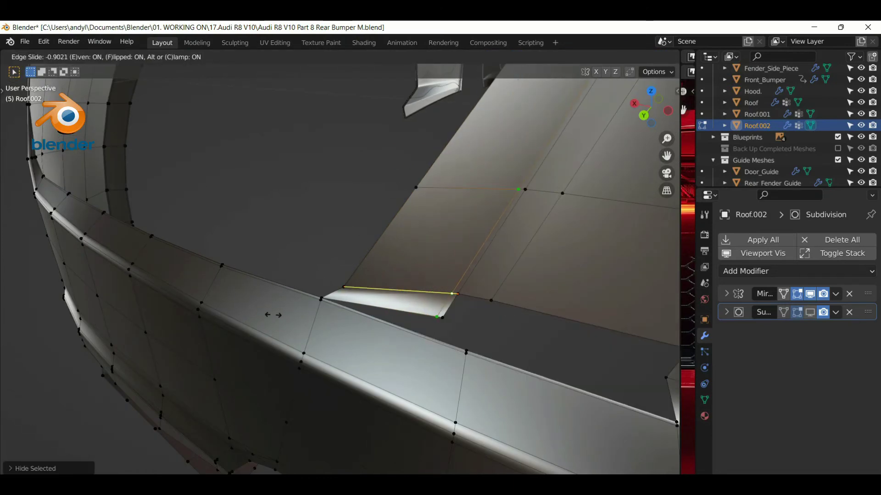
pyautogui.click(254, 306)
pyautogui.hotkey('alt', 'h')
pyautogui.moveTo(147, 309)
pyautogui.mouseDown(button='middle')
pyautogui.moveTo(312, 266)
pyautogui.moveTo(318, 229)
pyautogui.mouseUp(button='middle')
# Merge by Distance across the whole mesh and enable Subdivision in the viewport
pyautogui.press('a')
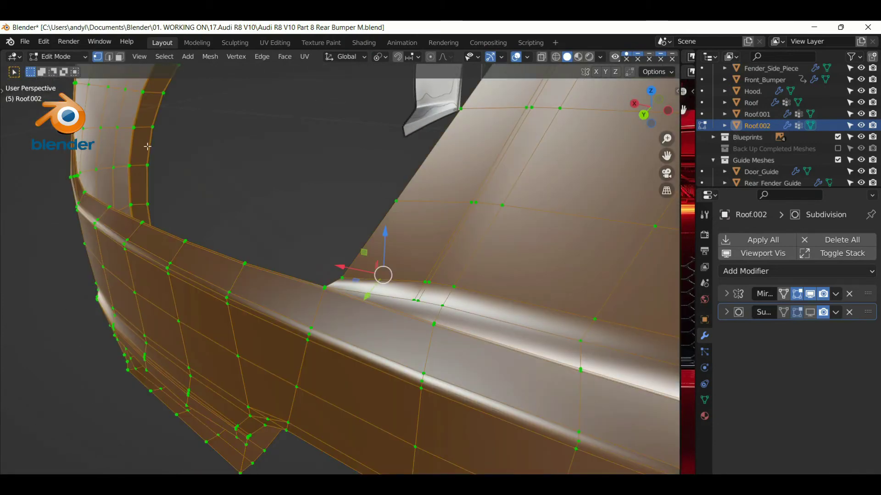
pyautogui.click(214, 58)
pyautogui.click(376, 413)
pyautogui.moveTo(376, 412)
pyautogui.mouseDown(button='middle')
pyautogui.moveTo(429, 250)
pyautogui.moveTo(454, 243)
pyautogui.moveTo(364, 273)
pyautogui.moveTo(442, 255)
pyautogui.moveTo(349, 234)
pyautogui.mouseUp(button='middle')
pyautogui.press('Tab')
pyautogui.click(809, 312)
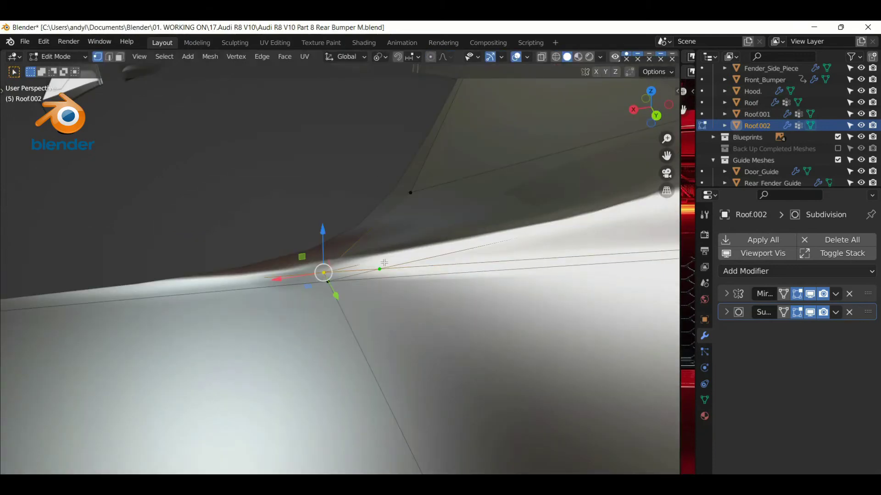
# Merge the selected vertices at the last one; cancel a trial delete at the corner
pyautogui.press('m')
pyautogui.click(421, 233)
pyautogui.scroll(-5, 352, 205)
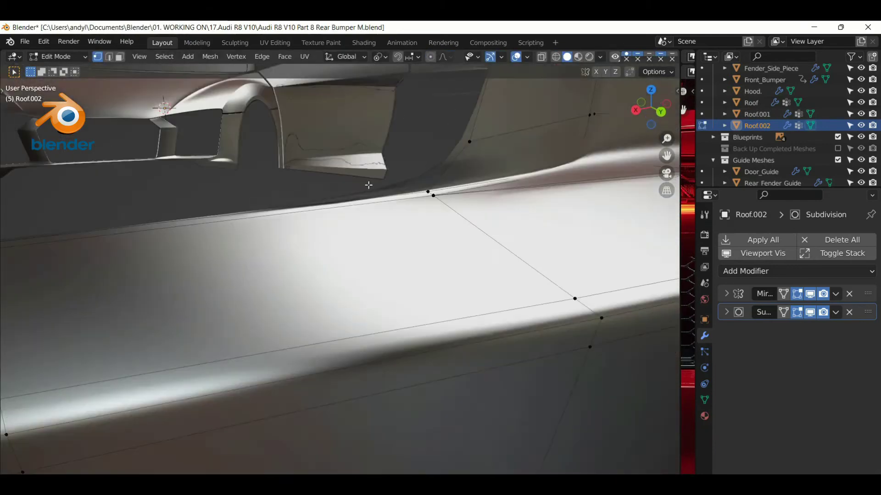
pyautogui.moveTo(343, 218)
pyautogui.mouseDown(button='middle')
pyautogui.moveTo(367, 227)
pyautogui.moveTo(351, 193)
pyautogui.moveTo(311, 257)
pyautogui.moveTo(321, 254)
pyautogui.moveTo(356, 281)
pyautogui.mouseUp(button='middle')
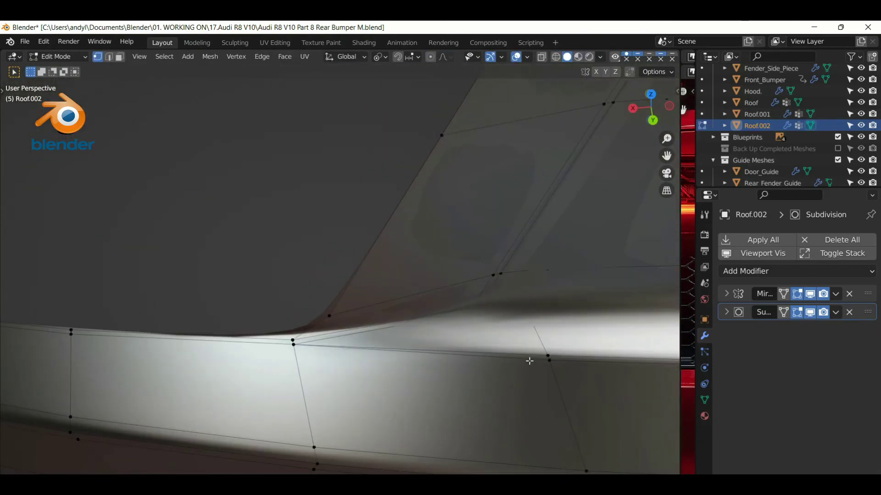
pyautogui.click(294, 346)
pyautogui.press('x')
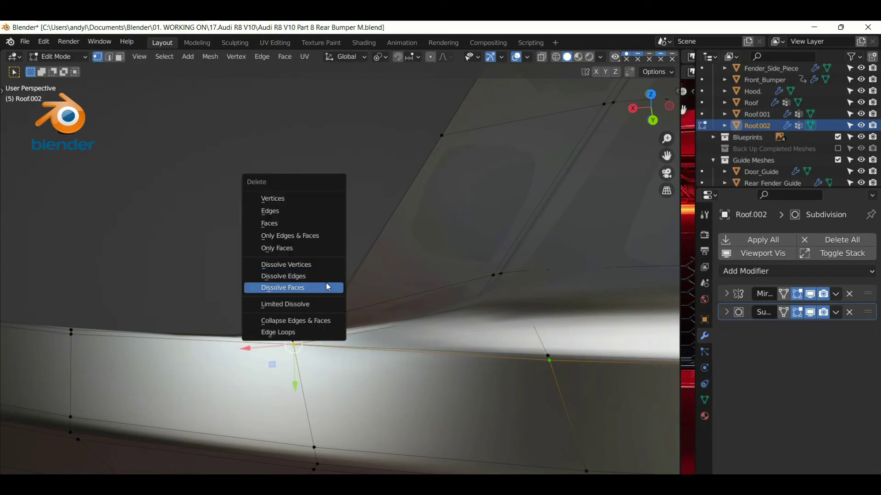
pyautogui.press('Escape')
pyautogui.hotkey('ctrl', 'z')
# Preview the smoothed bumper outside edit mode and save the file
pyautogui.press('Tab')
pyautogui.moveTo(366, 316)
pyautogui.mouseDown(button='middle')
pyautogui.moveTo(381, 300)
pyautogui.moveTo(351, 271)
pyautogui.mouseUp(button='middle')
pyautogui.scroll(-4, 349, 285)
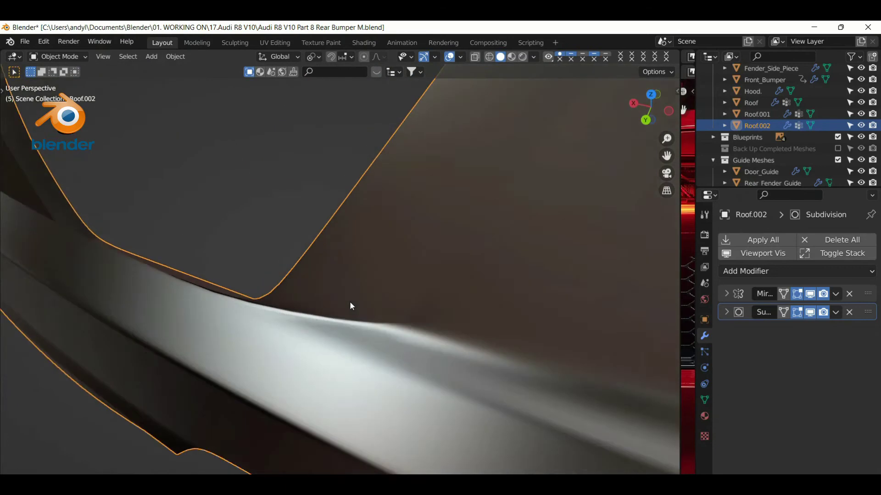
pyautogui.scroll(-3, 349, 301)
pyautogui.hotkey('ctrl', 's')
pyautogui.scroll(-2, 357, 328)
pyautogui.moveTo(358, 332); pyautogui.dragTo(339, 319, button='middle')
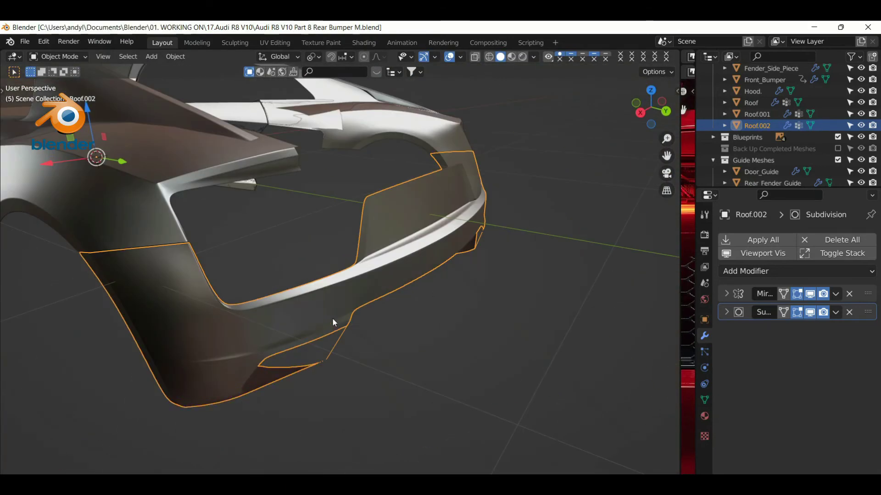
# Add a loop cut across the bumper faces
pyautogui.press('Tab')
pyautogui.scroll(3, 339, 319)
pyautogui.scroll(3, 350, 291)
pyautogui.scroll(2, 263, 251)
pyautogui.hotkey('ctrl', 'r')
pyautogui.click(263, 251)
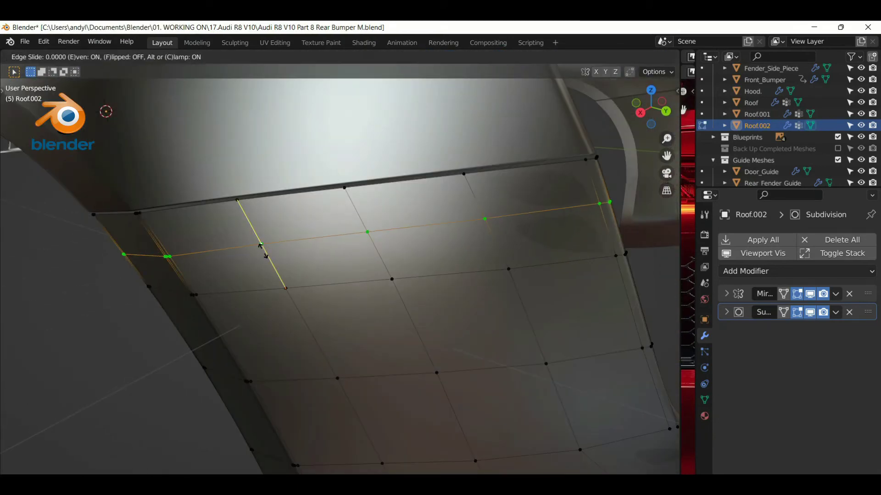
pyautogui.click(119, 381)
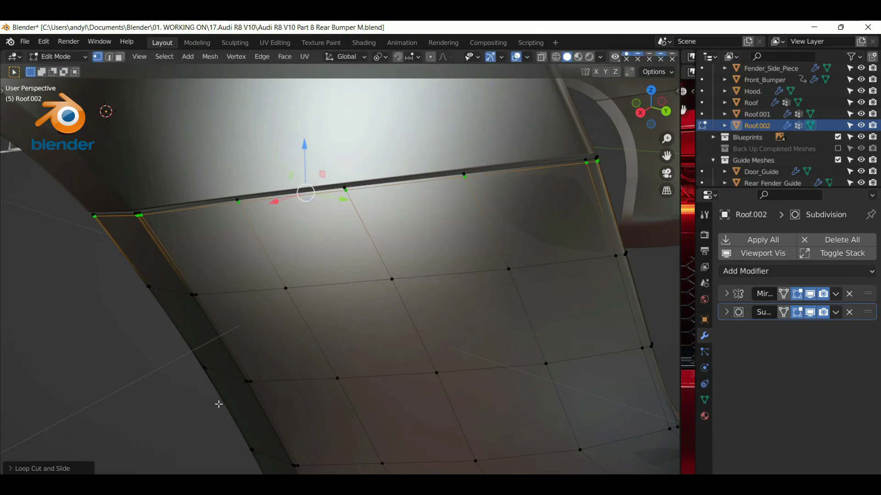
pyautogui.moveTo(219, 405); pyautogui.dragTo(255, 197, button='middle')
pyautogui.scroll(3, 328, 307)
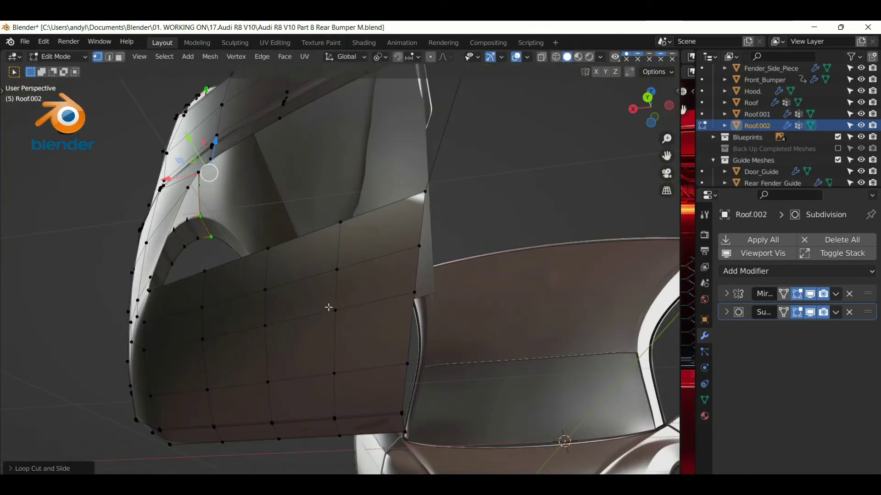
# Add a vertical loop cut to the side panel
pyautogui.hotkey('ctrl', 'r')
pyautogui.click(376, 216)
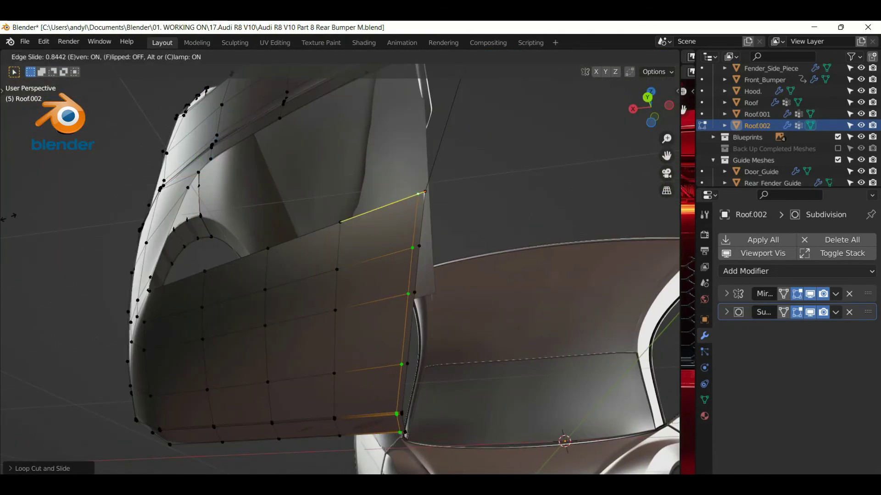
pyautogui.click(25, 218)
pyautogui.scroll(-5, 108, 348)
pyautogui.moveTo(108, 348)
pyautogui.mouseDown(button='middle')
pyautogui.moveTo(179, 365)
pyautogui.moveTo(315, 360)
pyautogui.mouseUp(button='middle')
pyautogui.scroll(3, 314, 359)
pyautogui.scroll(3, 321, 321)
# Add an even, flipped loop cut around the vent opening
pyautogui.hotkey('ctrl', 'r')
pyautogui.click(363, 300)
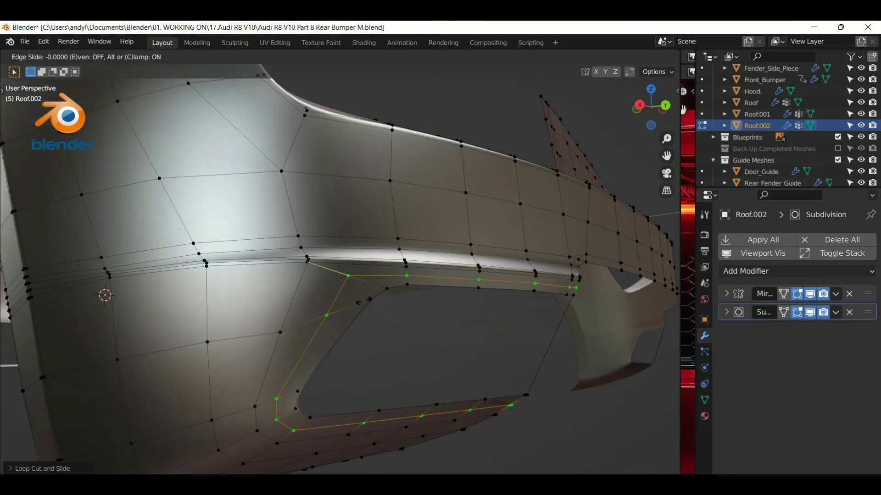
pyautogui.press('e')
pyautogui.press('f')
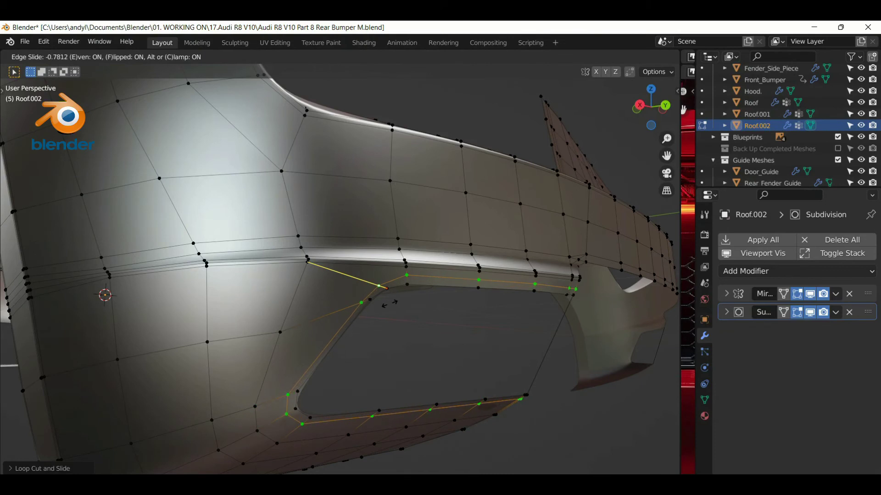
pyautogui.click(380, 303)
pyautogui.scroll(3, 385, 305)
pyautogui.scroll(2, 385, 308)
# Slide the opening's corner vertices along their edges to tighten the corners
pyautogui.click(355, 300)
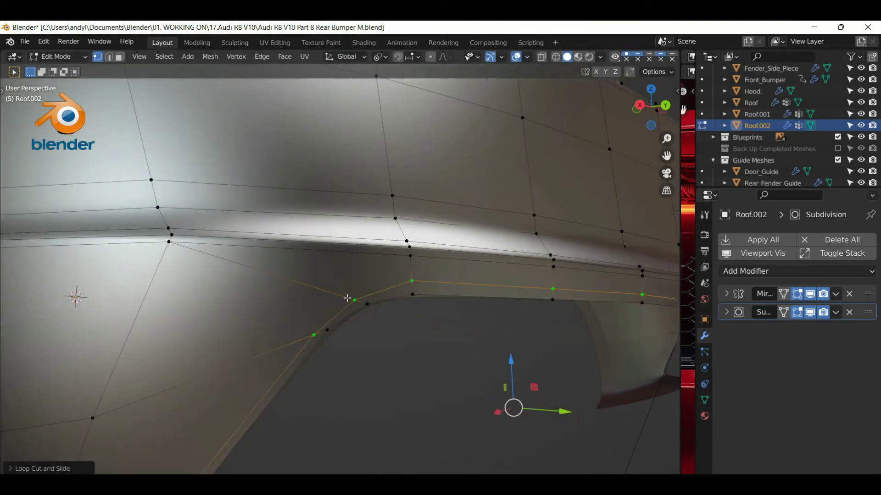
pyautogui.press('g')
pyautogui.press('g')
pyautogui.click(394, 313)
pyautogui.click(313, 335)
pyautogui.press('g')
pyautogui.press('g')
pyautogui.click(321, 347)
pyautogui.press('g')
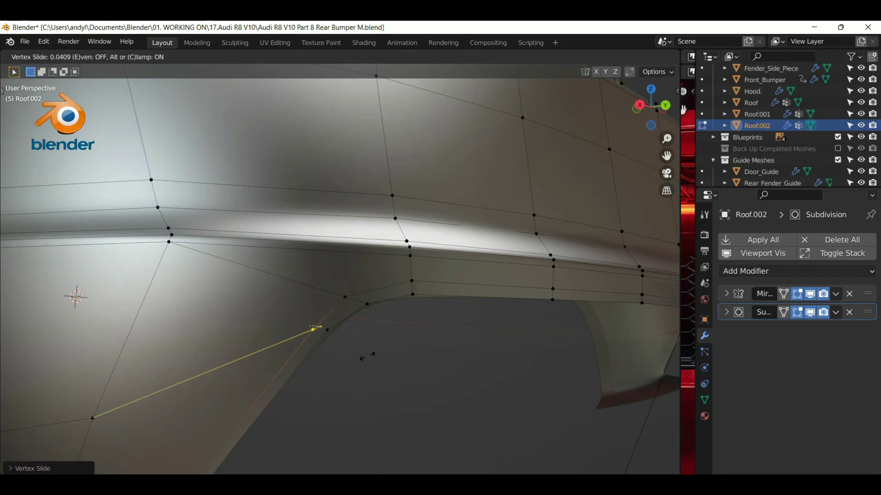
pyautogui.click(367, 355)
pyautogui.press('g')
pyautogui.press('g')
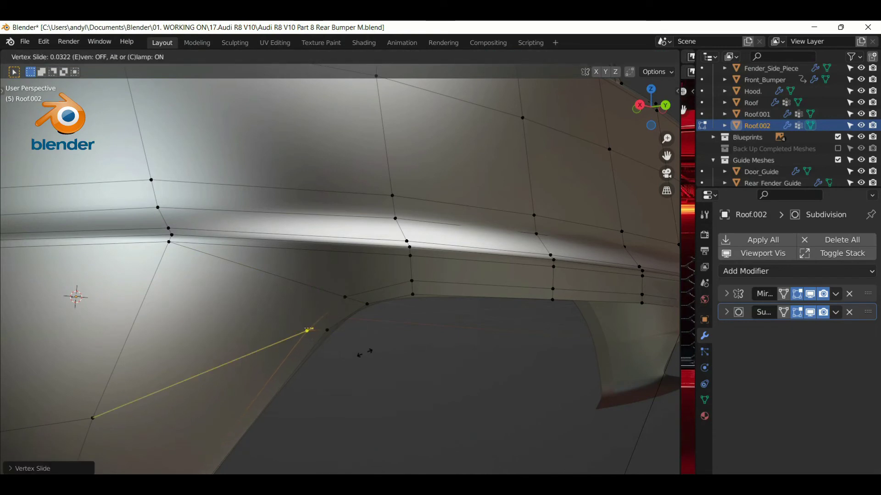
pyautogui.click(365, 352)
pyautogui.scroll(-3, 367, 349)
# Slide the loop around the opening and save as Rear Bumper N.blend
pyautogui.keyDown('alt'); pyautogui.click(402, 280); pyautogui.keyUp('alt')
pyautogui.press('g')
pyautogui.press('g')
pyautogui.rightClick(433, 351)
pyautogui.scroll(1, 433, 350)
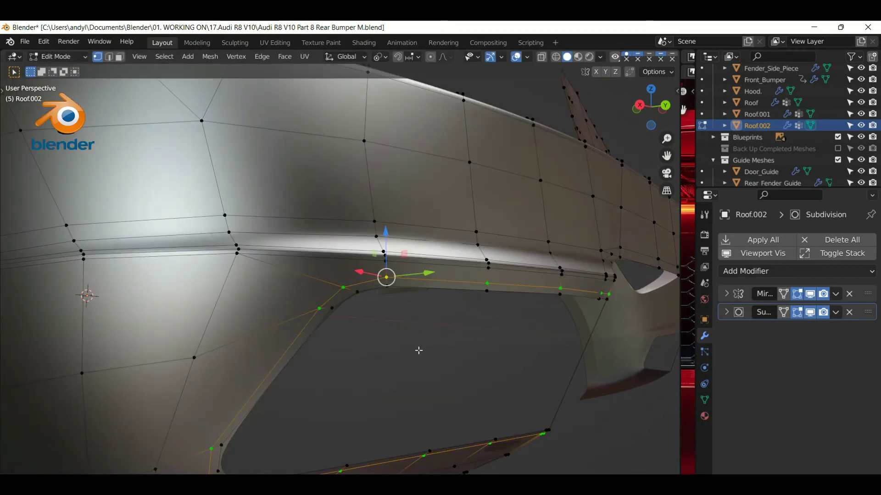
pyautogui.press('g')
pyautogui.press('g')
pyautogui.click(442, 352)
pyautogui.scroll(-3, 442, 353)
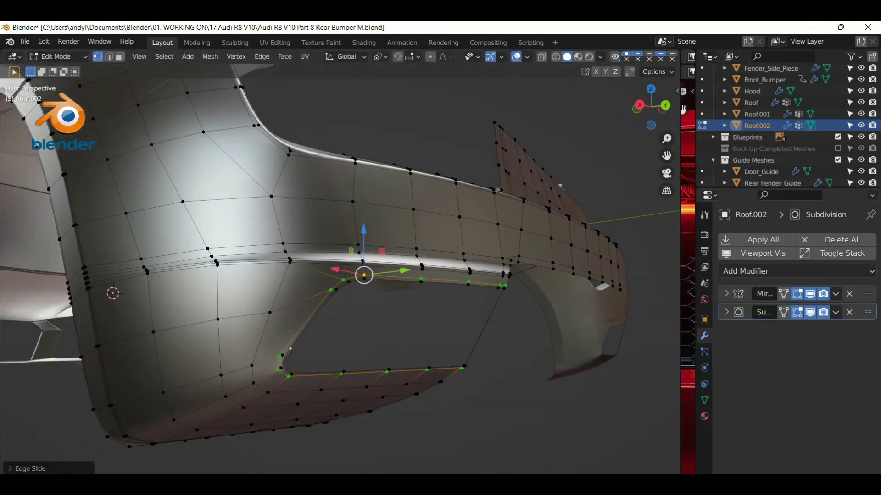
pyautogui.scroll(2, 495, 447)
pyautogui.hotkey('ctrl', 'alt', 's')
pyautogui.press('x')
pyautogui.click(172, 158)
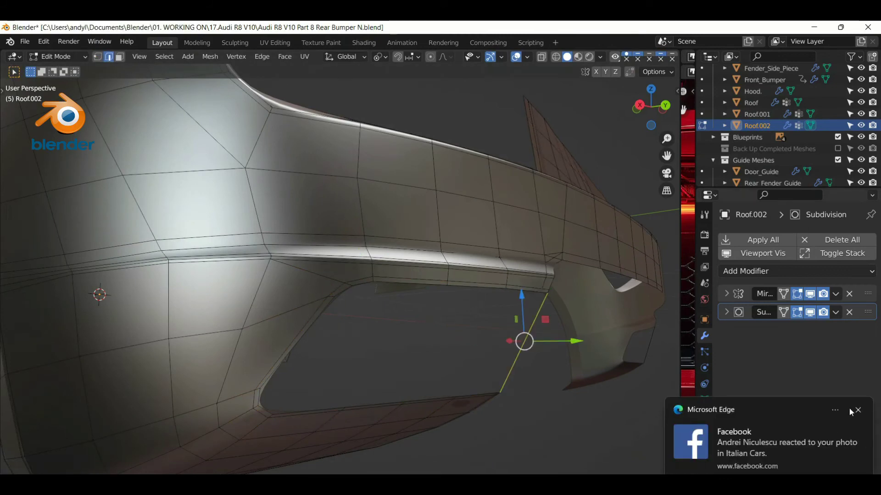
# Delete only the leftover edges and faces in the vent opening
pyautogui.press('x')
pyautogui.click(551, 356)
pyautogui.moveTo(497, 353); pyautogui.dragTo(330, 333, button='middle')
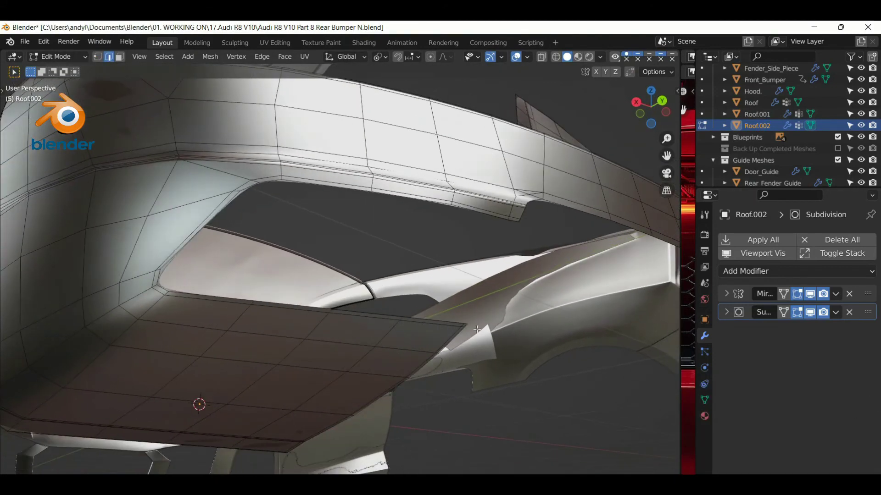
# In vertex select, shrink/fatten the opening's border loop inward with Alt+S
pyautogui.click(97, 56)
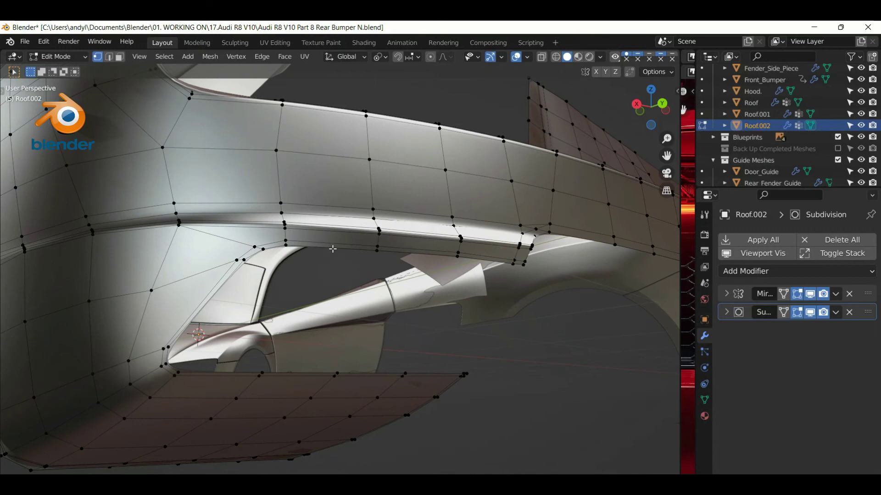
pyautogui.moveTo(349, 275); pyautogui.dragTo(439, 332, button='middle')
pyautogui.hotkey('alt', 's')
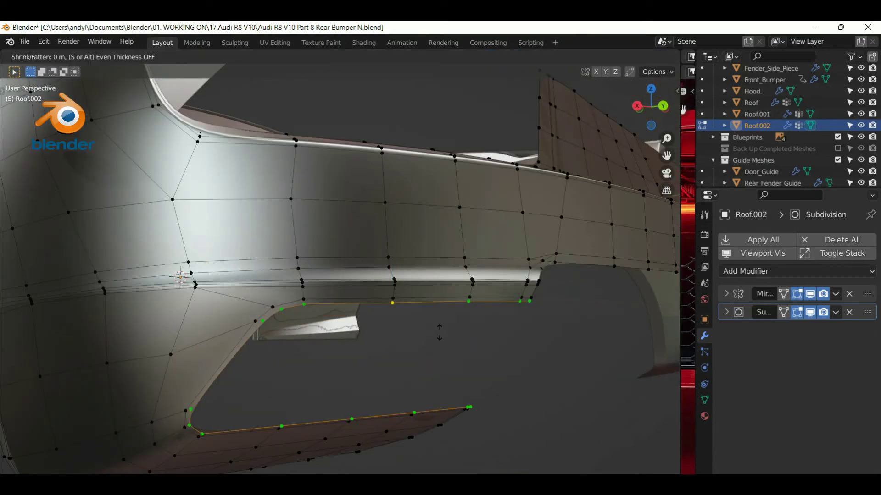
pyautogui.click(462, 334)
pyautogui.moveTo(454, 327)
pyautogui.mouseDown(button='middle')
pyautogui.moveTo(392, 364)
pyautogui.moveTo(256, 277)
pyautogui.mouseUp(button='middle')
pyautogui.press('Tab')
pyautogui.press('Tab')
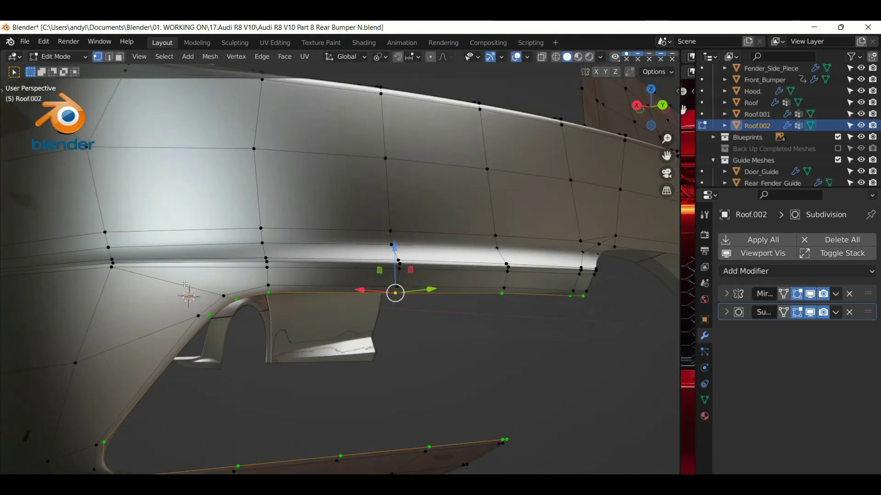
# Slide the vent opening's top corner vertex along its edge
pyautogui.moveTo(185, 284); pyautogui.dragTo(256, 305, button='middle')
pyautogui.click(263, 308)
pyautogui.hotkey('shift', 'v')
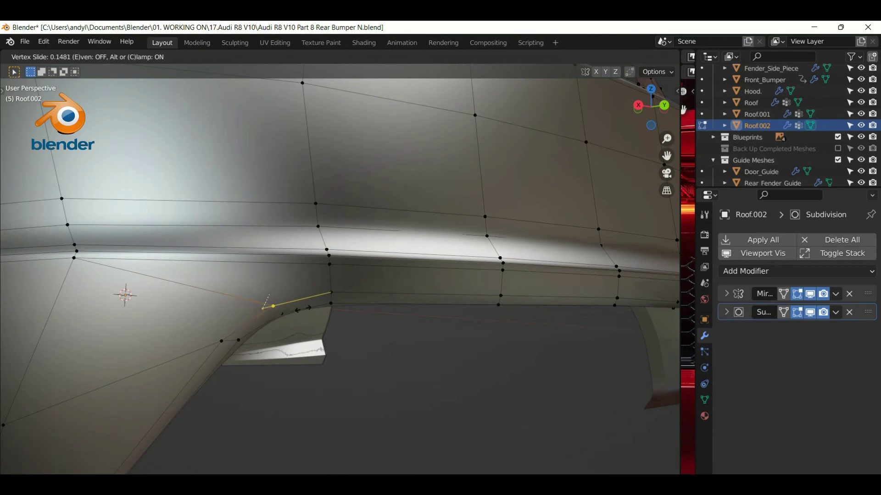
pyautogui.click(302, 306)
# Toggle between Object and Edit Mode to inspect the smoothed bumper around the opening
pyautogui.press('Tab')
pyautogui.scroll(-3, 406, 369)
pyautogui.scroll(2, 399, 365)
pyautogui.moveTo(398, 364)
pyautogui.mouseDown(button='middle')
pyautogui.moveTo(221, 369)
pyautogui.moveTo(250, 360)
pyautogui.mouseUp(button='middle')
pyautogui.press('Tab')
pyautogui.scroll(-3, 250, 360)
pyautogui.press('Tab')
pyautogui.moveTo(345, 393); pyautogui.dragTo(357, 412, button='middle')
pyautogui.scroll(2, 357, 411)
pyautogui.press('Tab')
pyautogui.scroll(3, 330, 405)
pyautogui.moveTo(448, 330)
pyautogui.mouseDown(button='middle')
pyautogui.moveTo(421, 335)
pyautogui.moveTo(429, 315)
pyautogui.mouseUp(button='middle')
# Add edge loops near the bumper end and across the vent corner, hiding then revealing faces
pyautogui.scroll(3, 428, 314)
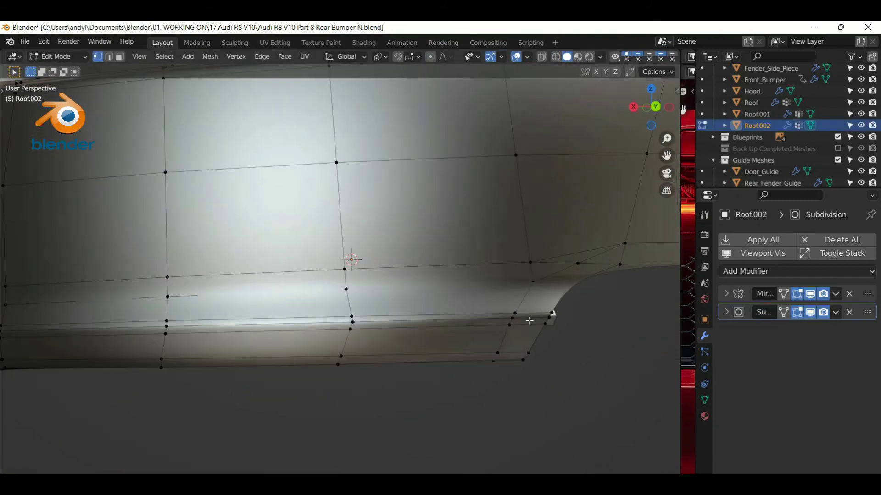
pyautogui.click(529, 322)
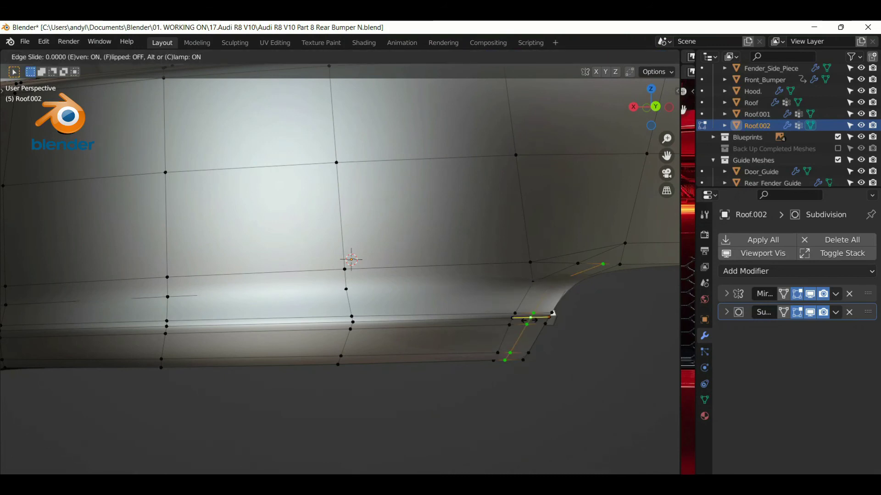
pyautogui.click(596, 321)
pyautogui.press('h')
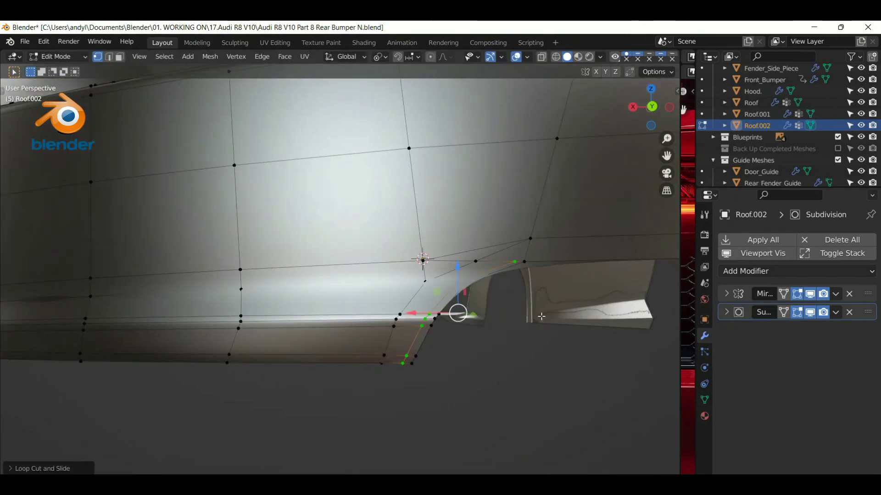
pyautogui.moveTo(452, 311); pyautogui.dragTo(455, 353, button='middle')
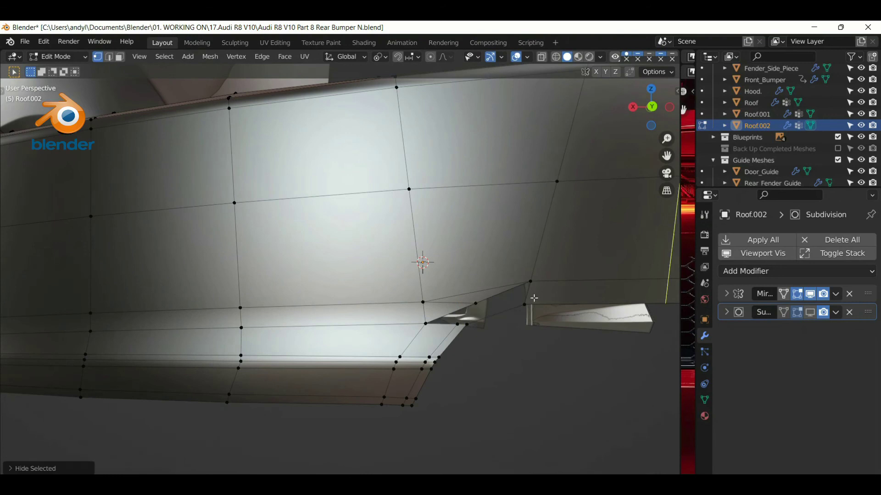
pyautogui.click(531, 295)
pyautogui.click(529, 360)
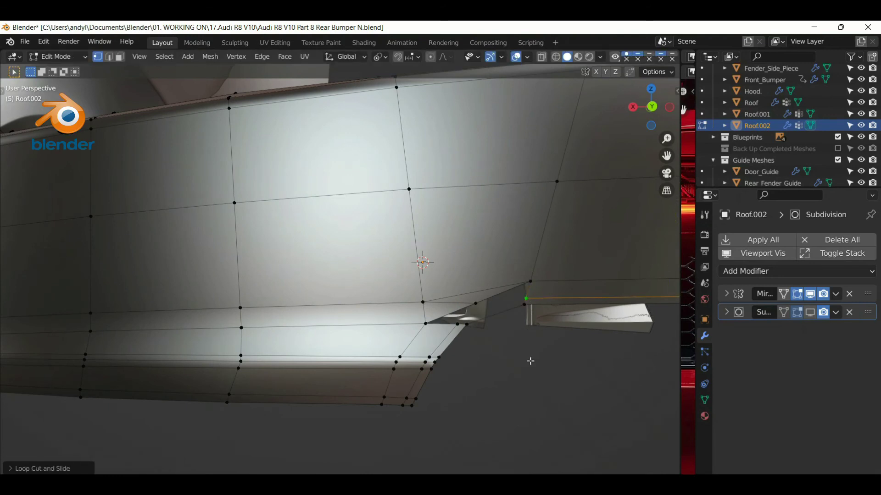
pyautogui.hotkey('alt', 'h')
# Merge the selected vertices at center and slide the resulting vertex along its edge
pyautogui.hotkey('ctrl', 'm')
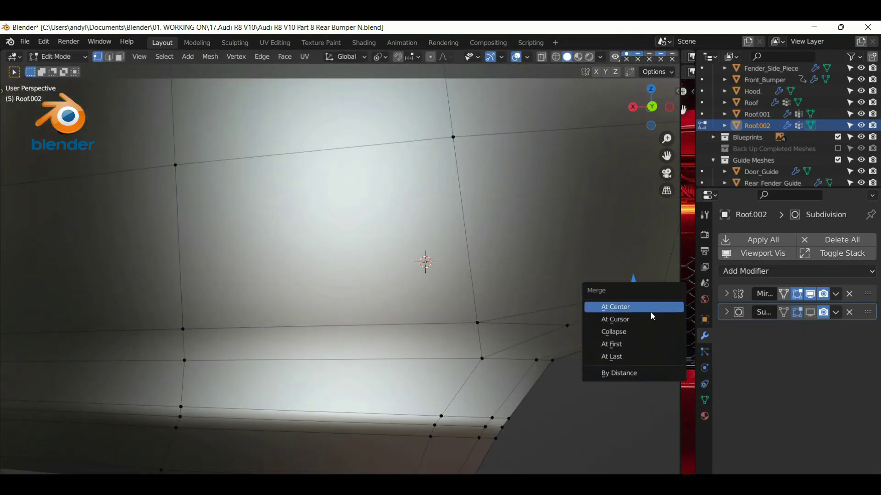
pyautogui.click(615, 307)
pyautogui.hotkey('shift', 'v')
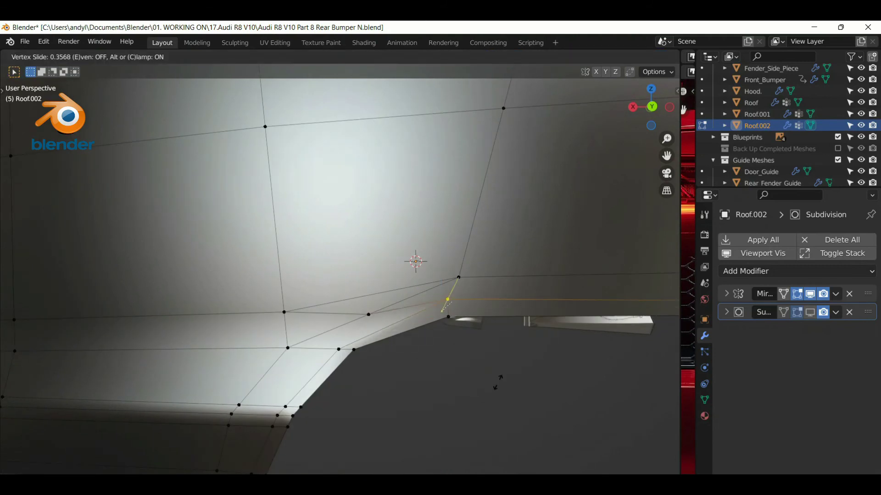
pyautogui.click(497, 385)
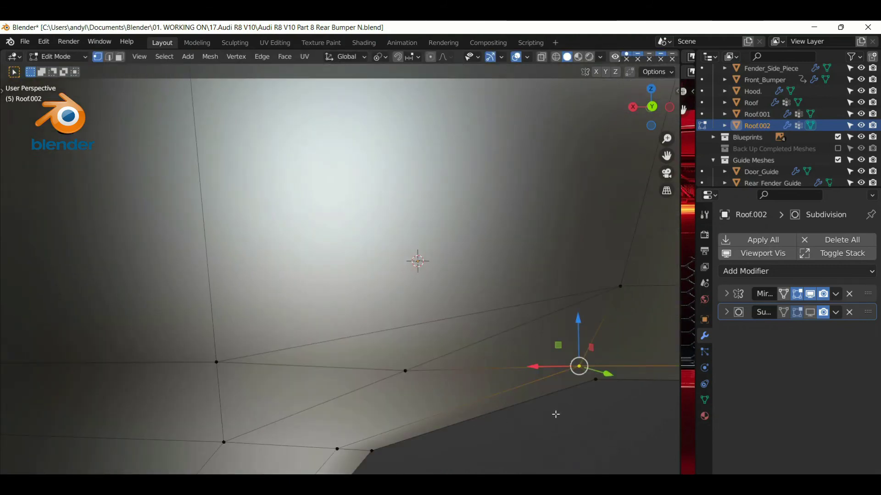
pyautogui.scroll(-4, 556, 414)
pyautogui.hotkey('shift', 'v')
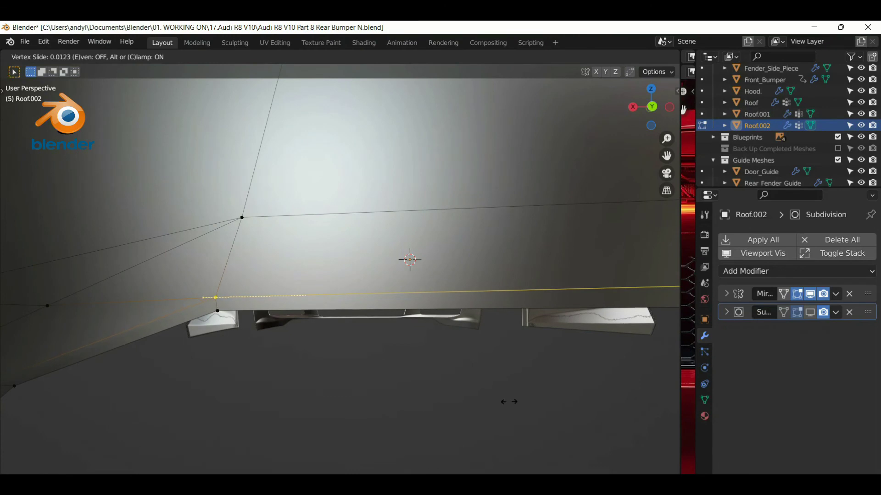
pyautogui.click(560, 401)
pyautogui.scroll(3, 213, 344)
# Vertex-slide the remaining vent corner vertices into clean edge flow
pyautogui.hotkey('shift', 'v')
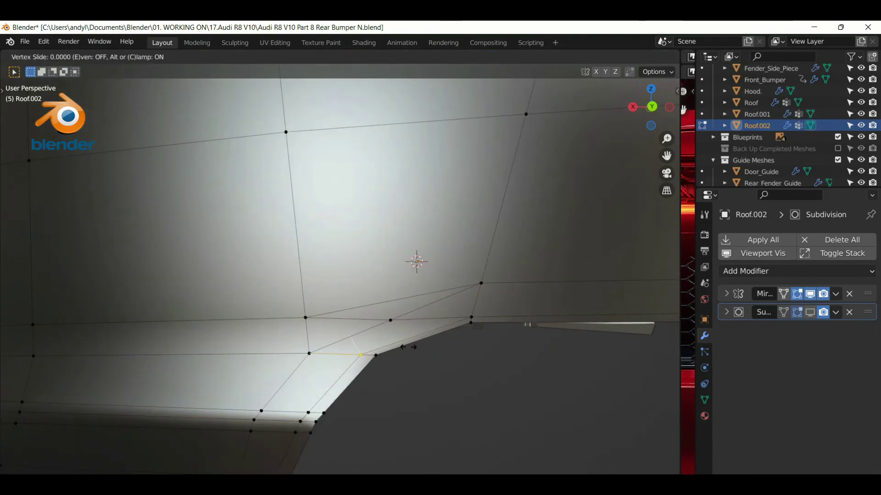
pyautogui.click(415, 356)
pyautogui.scroll(-5, 414, 357)
pyautogui.scroll(5, 413, 356)
pyautogui.hotkey('shift', 'v')
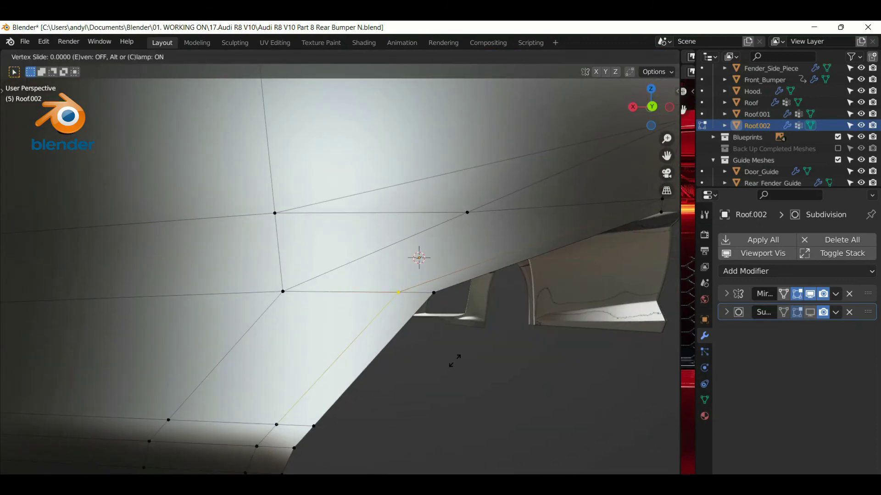
pyautogui.click(468, 339)
pyautogui.hotkey('shift', 'v')
pyautogui.click(469, 327)
pyautogui.hotkey('shift', 'v')
pyautogui.click(470, 325)
pyautogui.scroll(-5, 471, 323)
pyautogui.scroll(2, 471, 324)
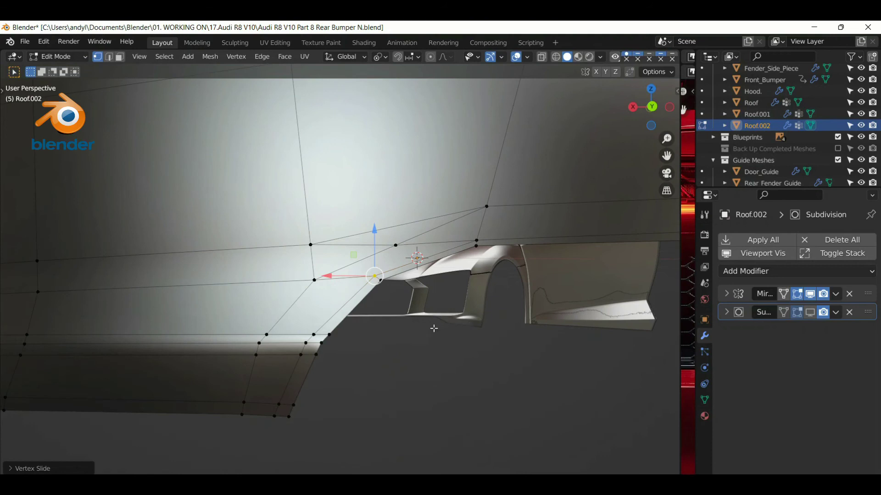
# Select the vertex path down to the lower corner and slide it into place
pyautogui.keyDown('ctrl'); pyautogui.click(274, 416); pyautogui.keyUp('ctrl')
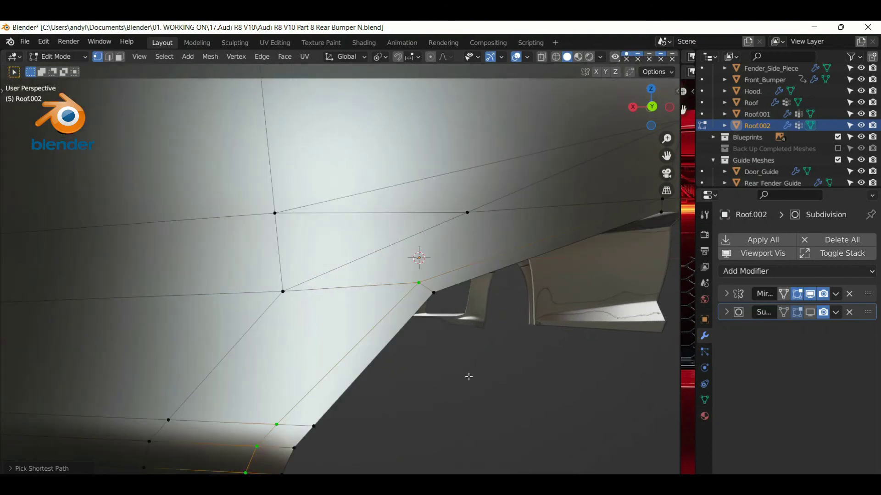
pyautogui.press('g')
pyautogui.press('g')
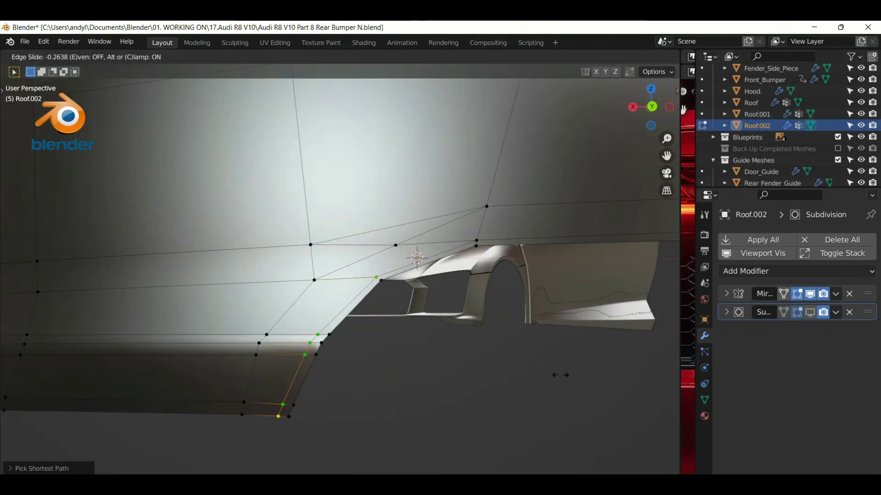
pyautogui.click(560, 375)
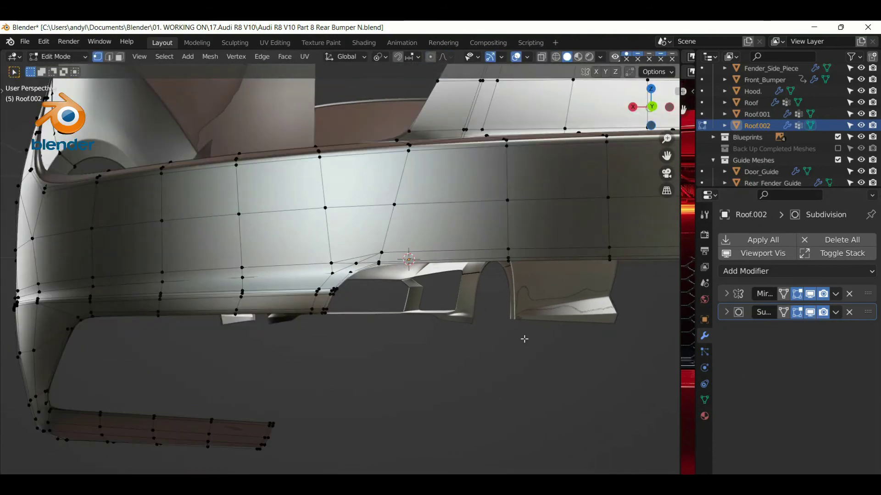
pyautogui.moveTo(524, 339)
pyautogui.mouseDown(button='middle')
pyautogui.moveTo(502, 338)
pyautogui.moveTo(562, 368)
pyautogui.mouseUp(button='middle')
# Add two edge loops across the upper side panel, hiding then revealing geometry
pyautogui.moveTo(500, 330); pyautogui.dragTo(473, 303, button='middle')
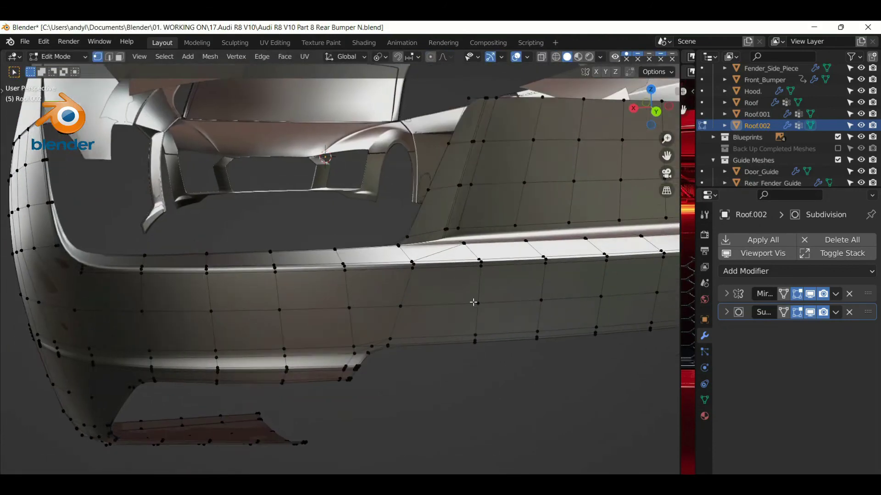
pyautogui.scroll(3, 205, 347)
pyautogui.click(178, 338)
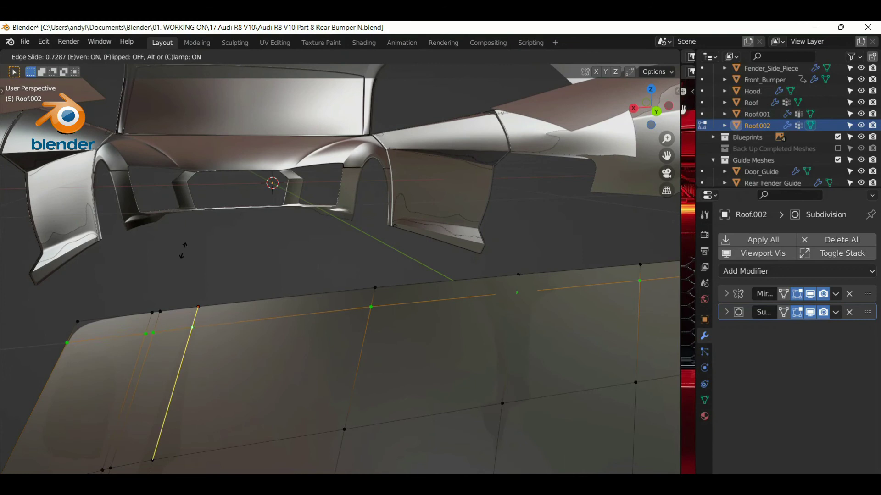
pyautogui.click(190, 133)
pyautogui.press('h')
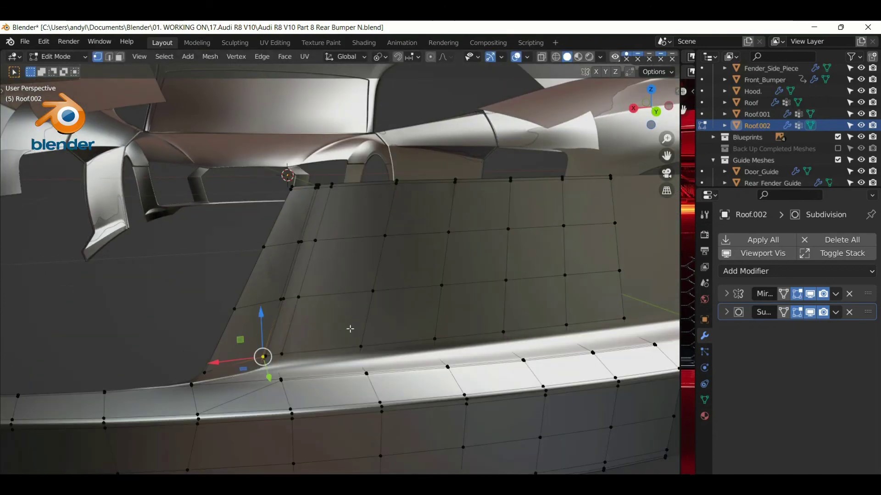
pyautogui.scroll(3, 274, 230)
pyautogui.click(153, 337)
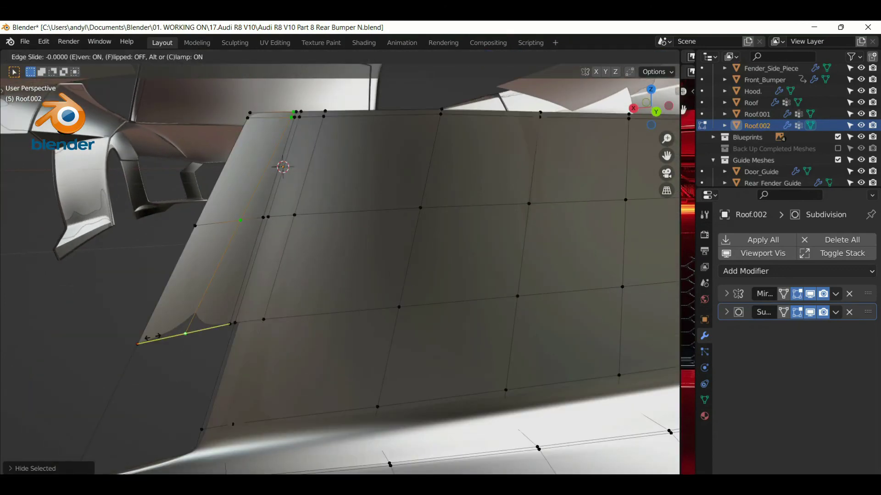
pyautogui.click(9, 333)
pyautogui.hotkey('alt', 'h')
# Select the panel's lower-corner vertex, then preview the smoothed bumper in Object Mode
pyautogui.scroll(-2, 294, 277)
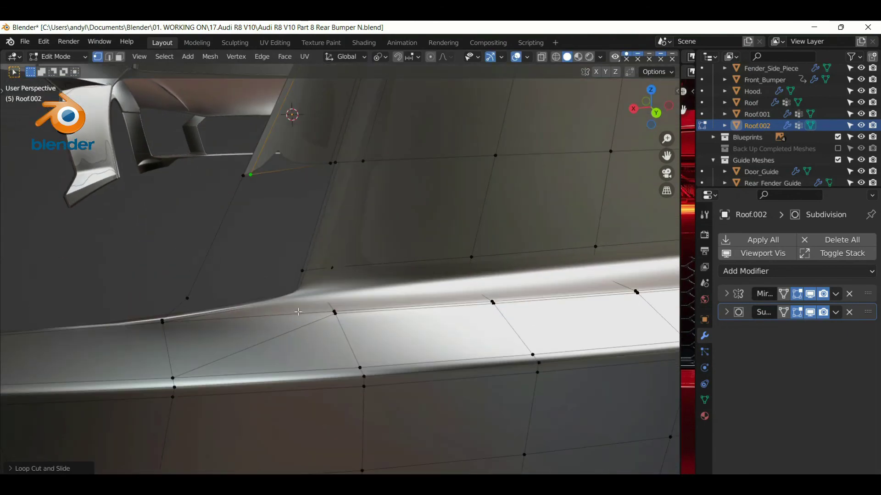
pyautogui.moveTo(262, 266); pyautogui.dragTo(266, 253, button='middle')
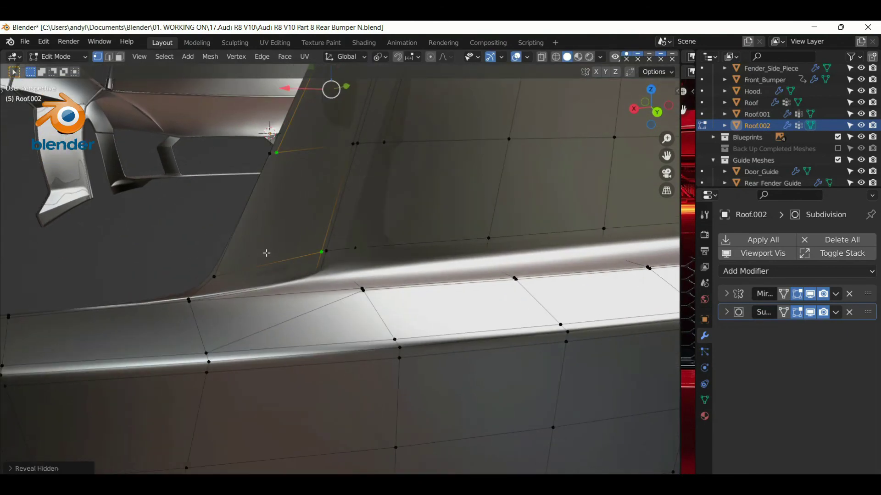
pyautogui.scroll(2, 525, 426)
pyautogui.click(253, 118)
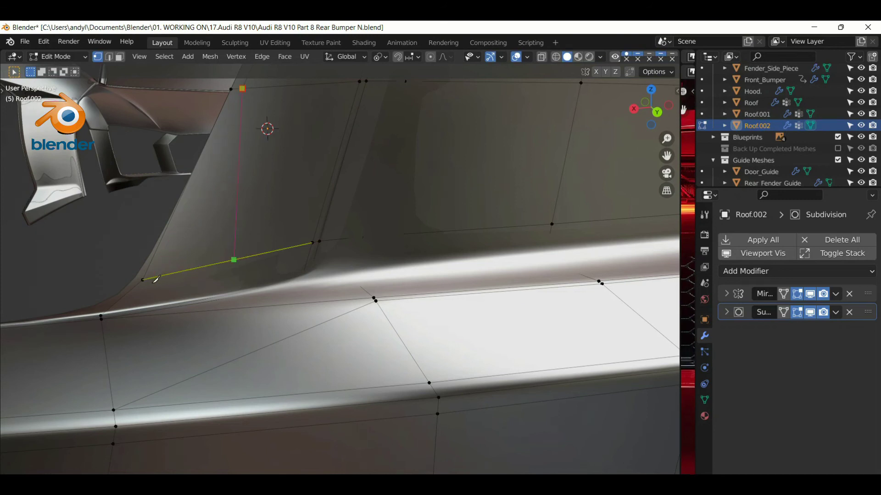
pyautogui.click(104, 317)
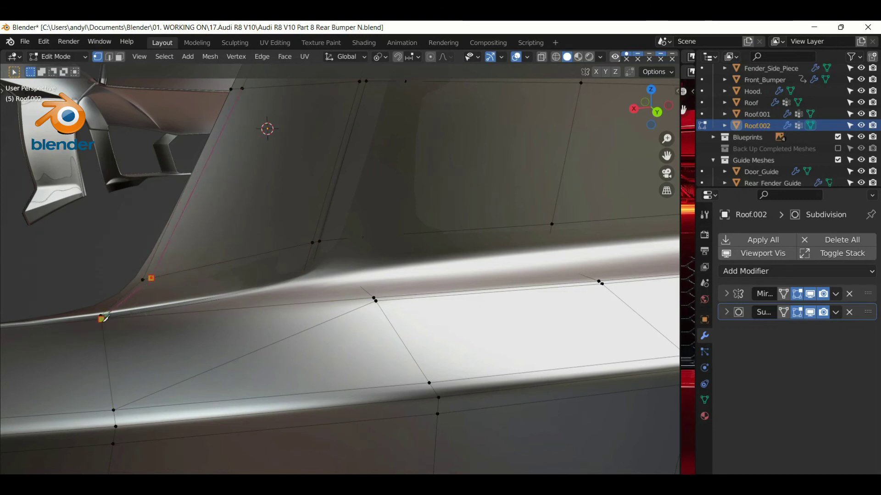
pyautogui.press('Return')
pyautogui.press('Tab')
pyautogui.moveTo(150, 296)
pyautogui.mouseDown(button='middle')
pyautogui.moveTo(490, 320)
pyautogui.moveTo(376, 285)
pyautogui.mouseUp(button='middle')
pyautogui.press('Tab')
pyautogui.press('Tab')
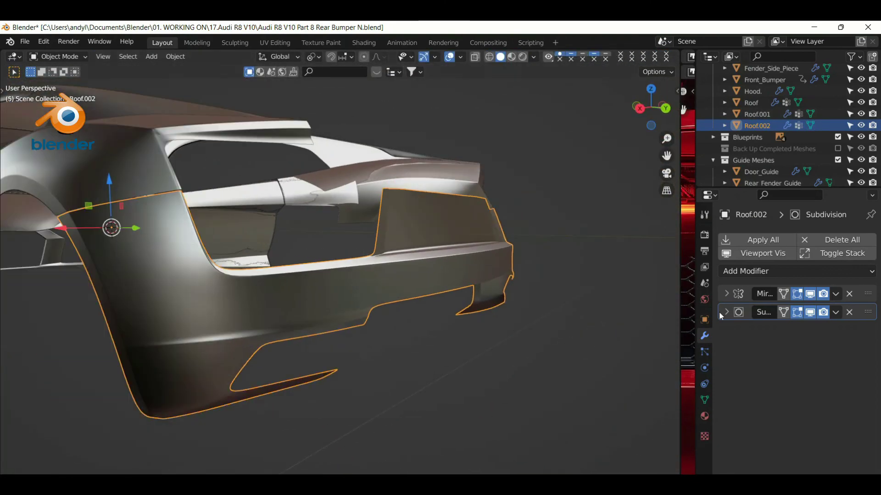
# Enter Edit Mode on Roof.002 and orbit close to the bumper's lower corner vertices
pyautogui.scroll(2, 120, 342)
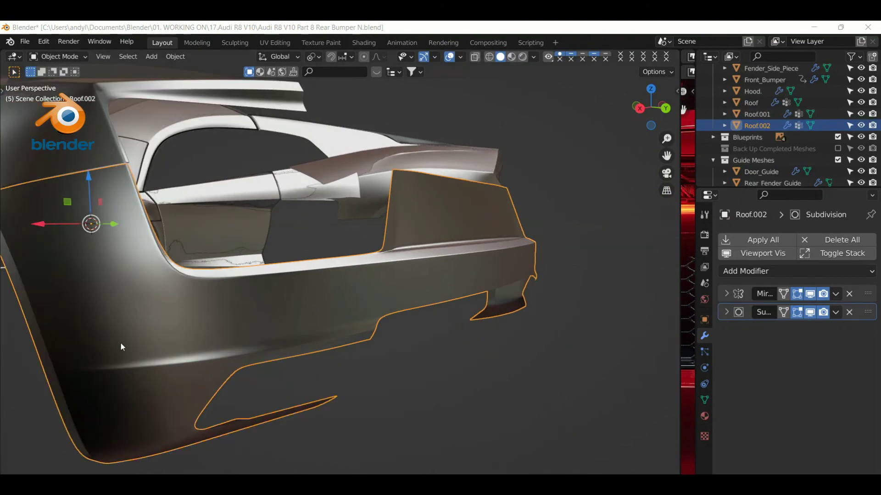
pyautogui.press('Tab')
pyautogui.moveTo(121, 342)
pyautogui.mouseDown(button='middle')
pyautogui.moveTo(233, 295)
pyautogui.moveTo(309, 330)
pyautogui.moveTo(43, 216)
pyautogui.moveTo(230, 218)
pyautogui.moveTo(285, 137)
pyautogui.moveTo(329, 190)
pyautogui.moveTo(275, 276)
pyautogui.mouseUp(button='middle')
# Select the lower crease edge and its end vertex, and slide them along the surface
pyautogui.click(210, 311)
pyautogui.keyDown('shift'); pyautogui.click(388, 283); pyautogui.keyUp('shift')
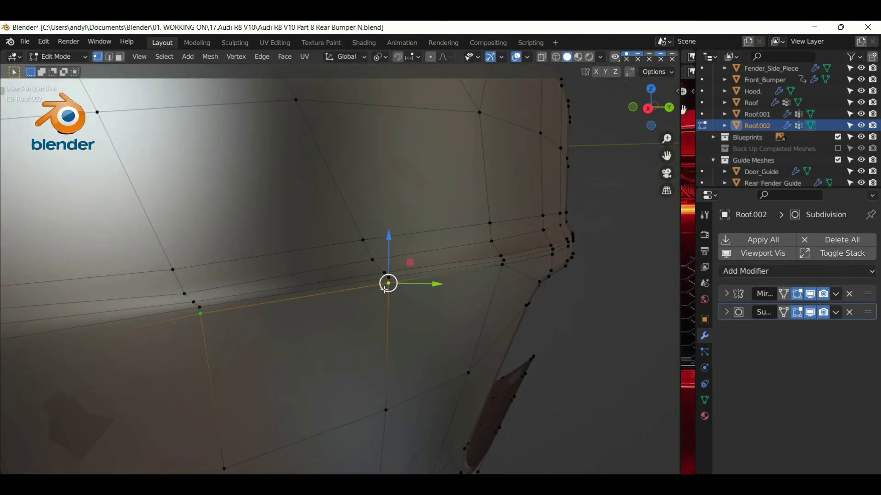
pyautogui.press('g')
pyautogui.press('g')
pyautogui.rightClick(380, 307)
pyautogui.click(384, 273)
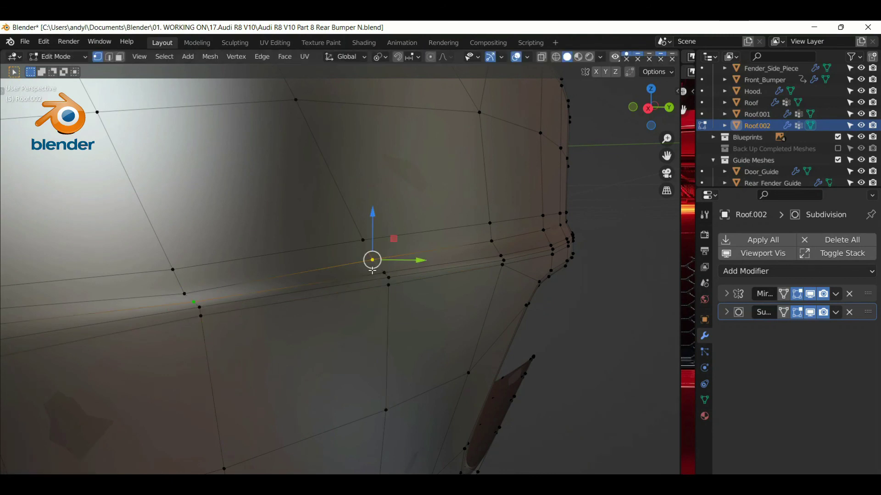
pyautogui.moveTo(192, 298)
pyautogui.mouseDown(button='middle')
pyautogui.moveTo(252, 315)
pyautogui.moveTo(304, 289)
pyautogui.moveTo(372, 283)
pyautogui.mouseUp(button='middle')
pyautogui.scroll(4, 372, 283)
pyautogui.press('g')
pyautogui.press('g')
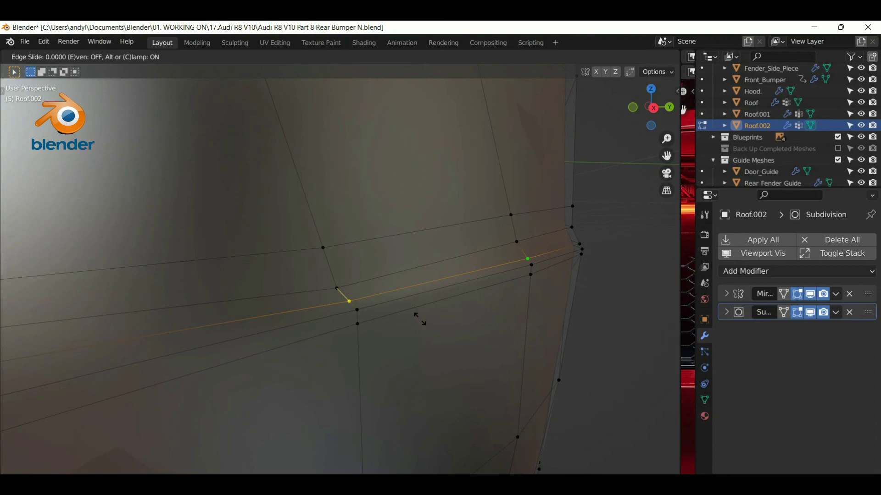
pyautogui.click(414, 299)
pyautogui.scroll(-4, 427, 321)
# Toggle Object and Edit Mode, orbiting to check the smoothed rear bumper and vent corner
pyautogui.press('Tab')
pyautogui.moveTo(436, 337)
pyautogui.mouseDown(button='middle')
pyautogui.moveTo(216, 340)
pyautogui.moveTo(256, 318)
pyautogui.moveTo(466, 338)
pyautogui.mouseUp(button='middle')
pyautogui.press('Tab')
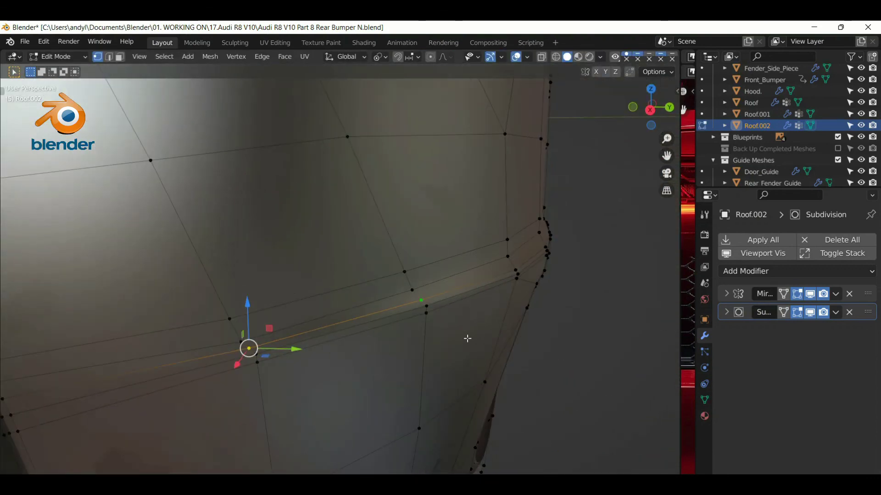
pyautogui.scroll(3, 466, 338)
pyautogui.moveTo(542, 334); pyautogui.dragTo(529, 329, button='middle')
pyautogui.scroll(-4, 529, 329)
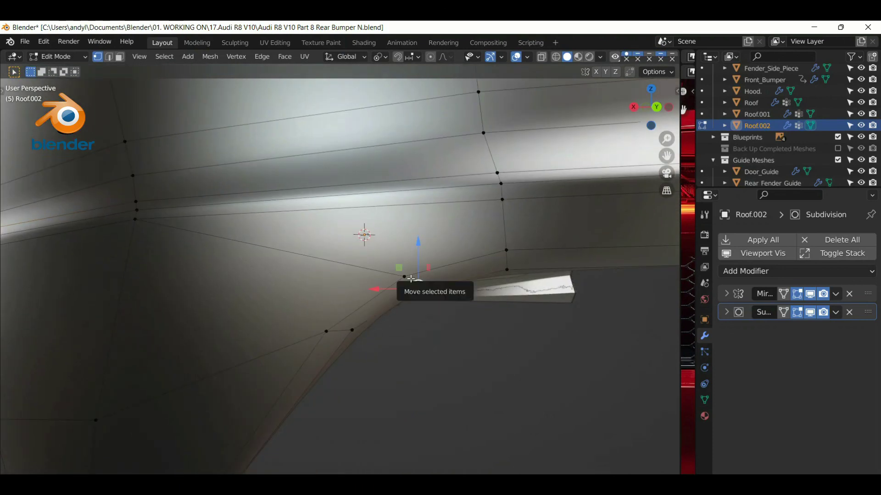
pyautogui.moveTo(404, 280)
pyautogui.mouseDown(button='middle')
pyautogui.moveTo(134, 363)
pyautogui.moveTo(137, 330)
pyautogui.moveTo(56, 363)
pyautogui.moveTo(455, 347)
pyautogui.moveTo(328, 331)
pyautogui.moveTo(308, 340)
pyautogui.moveTo(307, 310)
pyautogui.moveTo(443, 279)
pyautogui.moveTo(436, 351)
pyautogui.mouseUp(button='middle')
pyautogui.press('Tab')
pyautogui.scroll(3, 454, 347)
pyautogui.scroll(-5, 436, 351)
pyautogui.moveTo(372, 377)
pyautogui.mouseDown(button='middle')
pyautogui.moveTo(282, 362)
pyautogui.moveTo(488, 369)
pyautogui.mouseUp(button='middle')
pyautogui.press('Tab')
pyautogui.press('Tab')
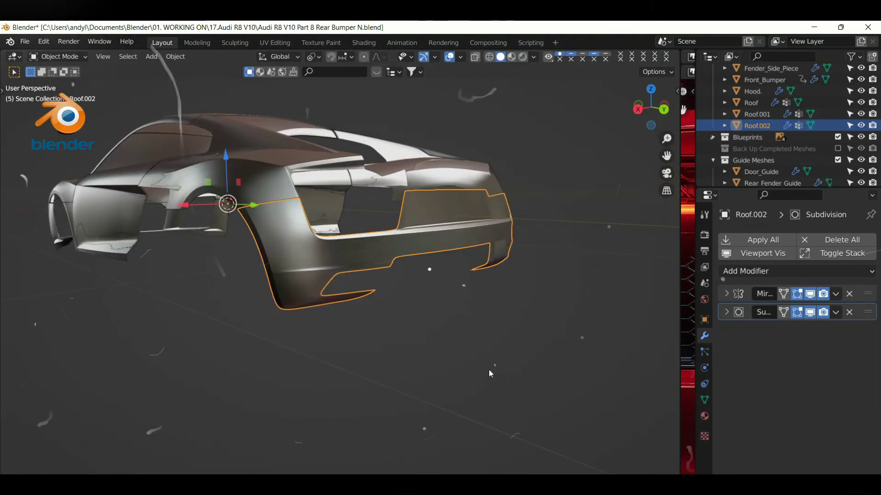